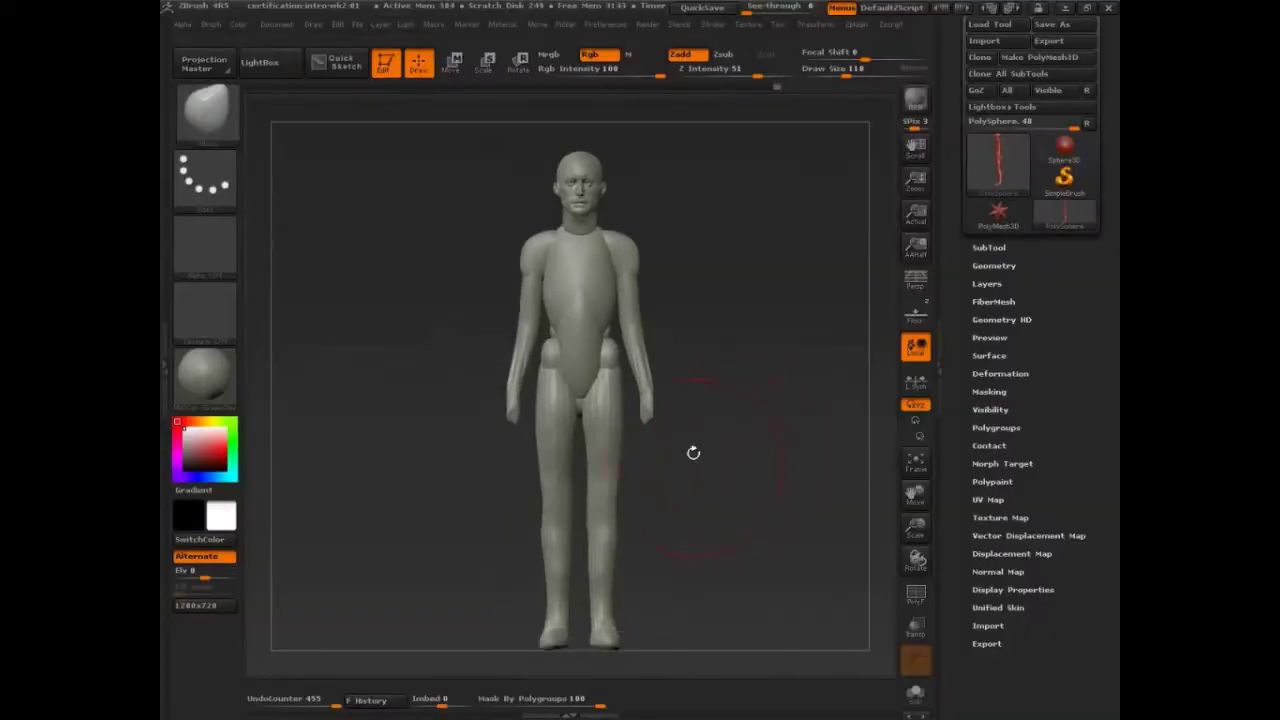
- Circle the gaps on both sides of the waist above the hips with the green annotation pen
mouse_move(691, 451)
mouse_down()
mouse_move(714, 426)
mouse_move(755, 461)
mouse_up()
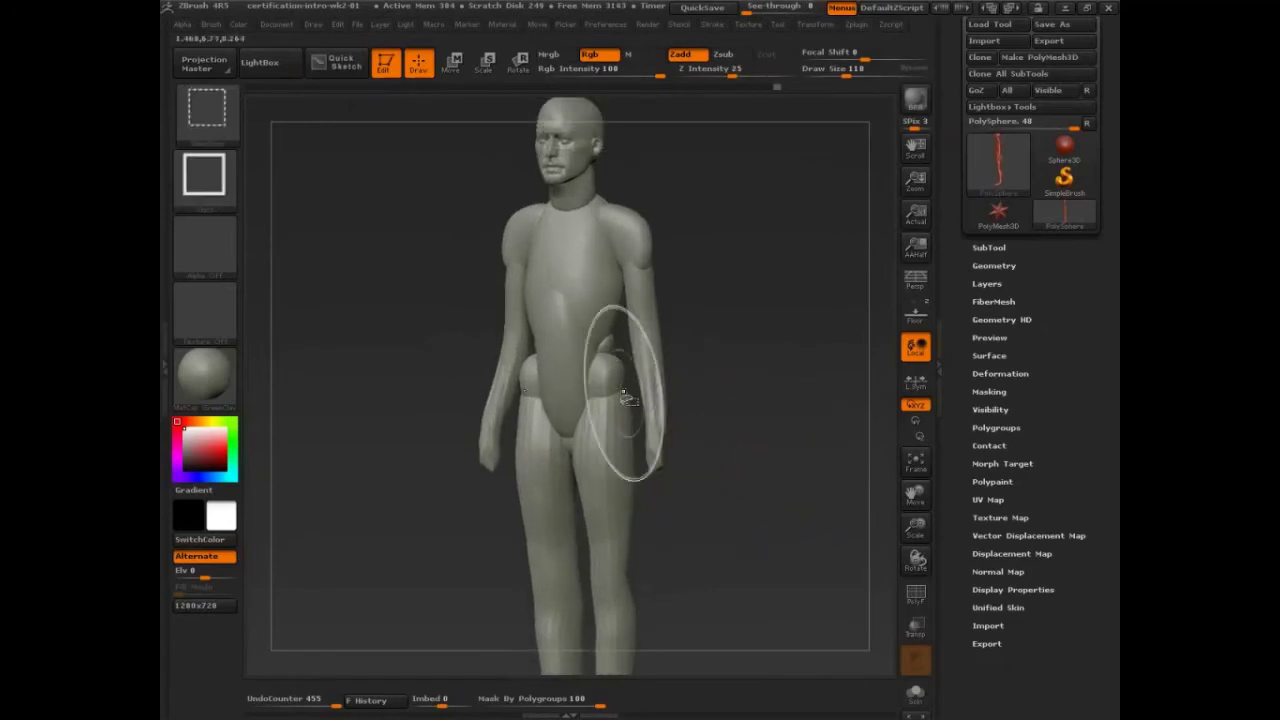
key(ctrl+shift+d)
mouse_move(606, 332)
mouse_down()
mouse_move(599, 366)
mouse_move(528, 335)
mouse_up()
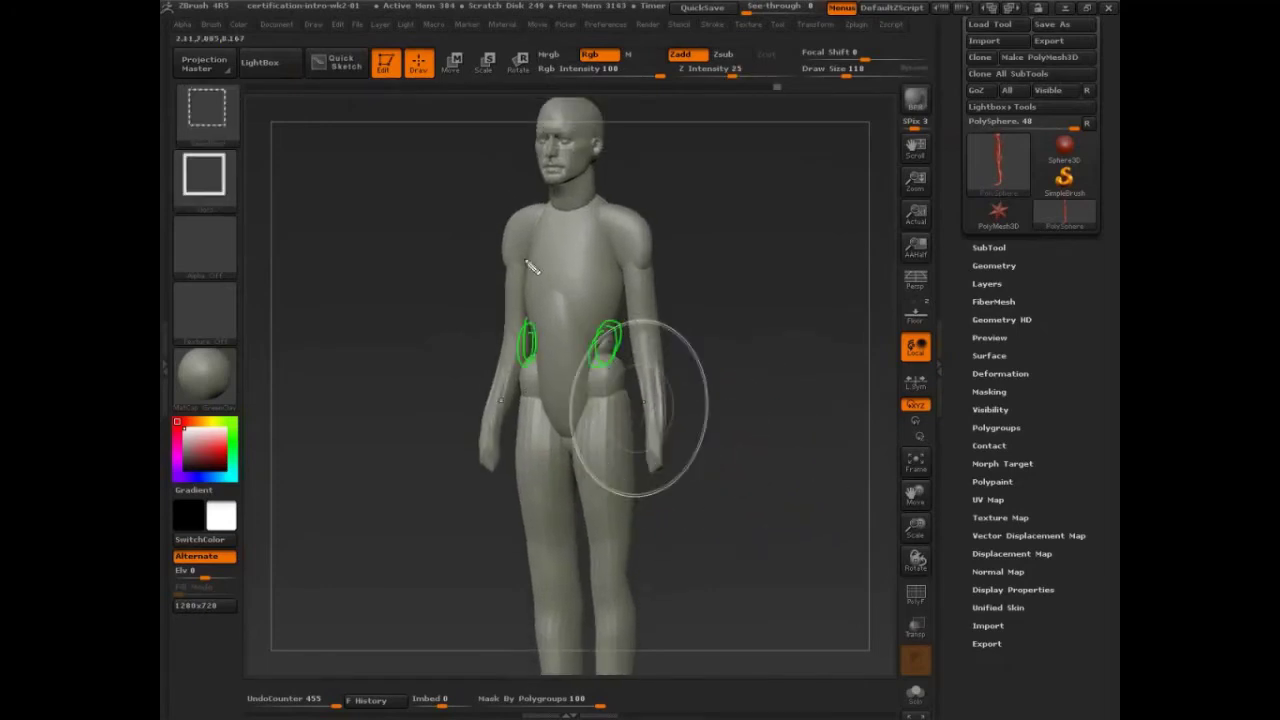
key(ctrl+shift+d)
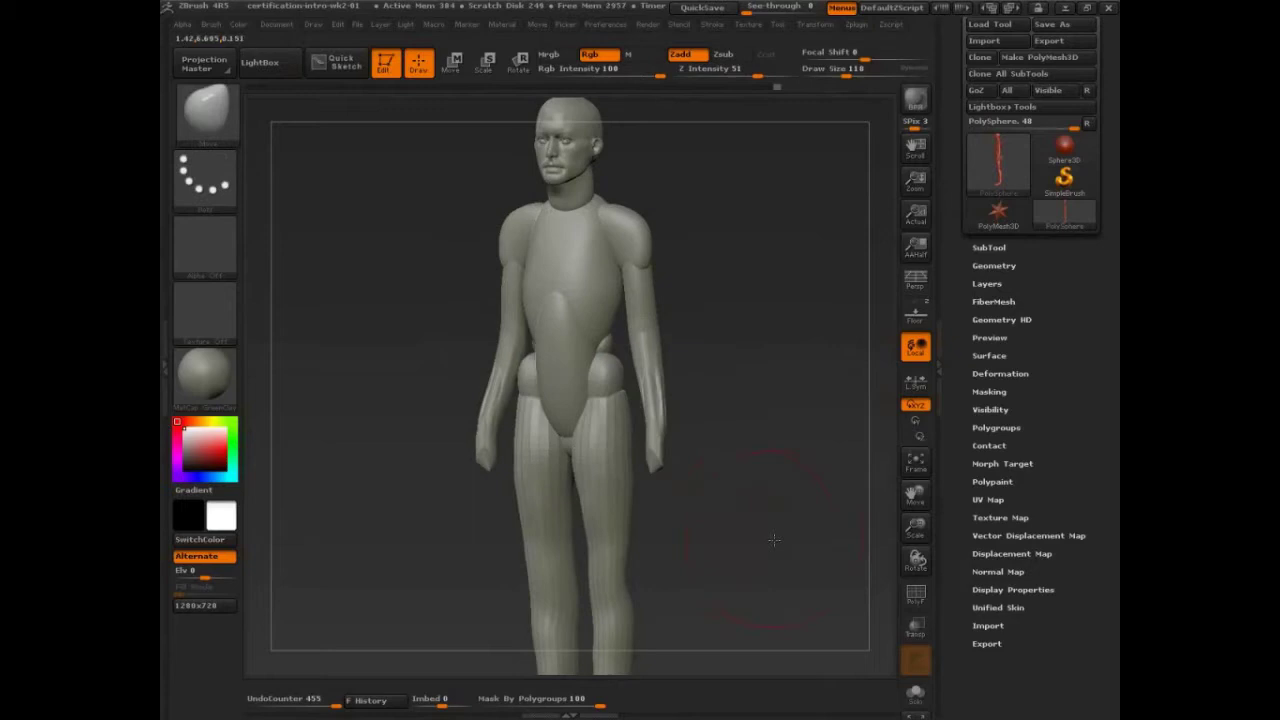
- Insert a mirrored pair of spheres into the gaps on both sides of the waist, masking the rest of the body
key(space)
click(776, 540)
drag(746, 420, 728, 413)
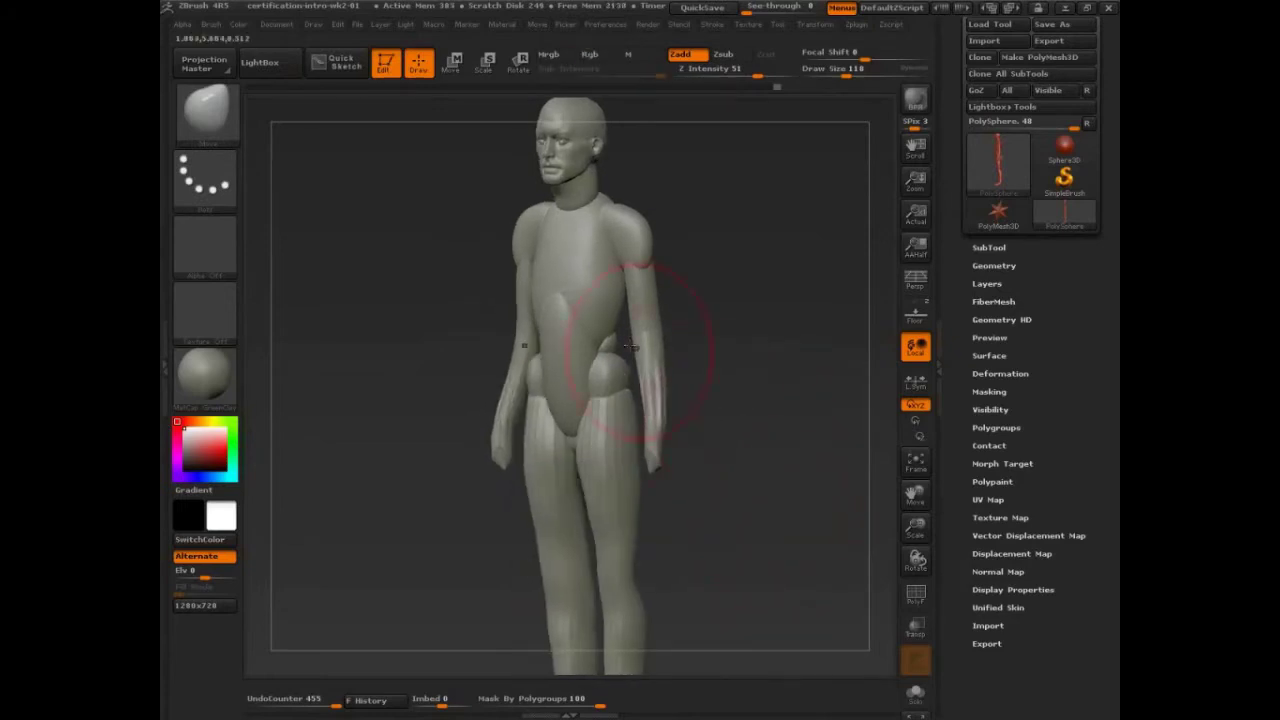
mouse_move(600, 348)
shift+mouse_down()
mouse_move(605, 371)
mouse_move(717, 363)
shift+mouse_up()
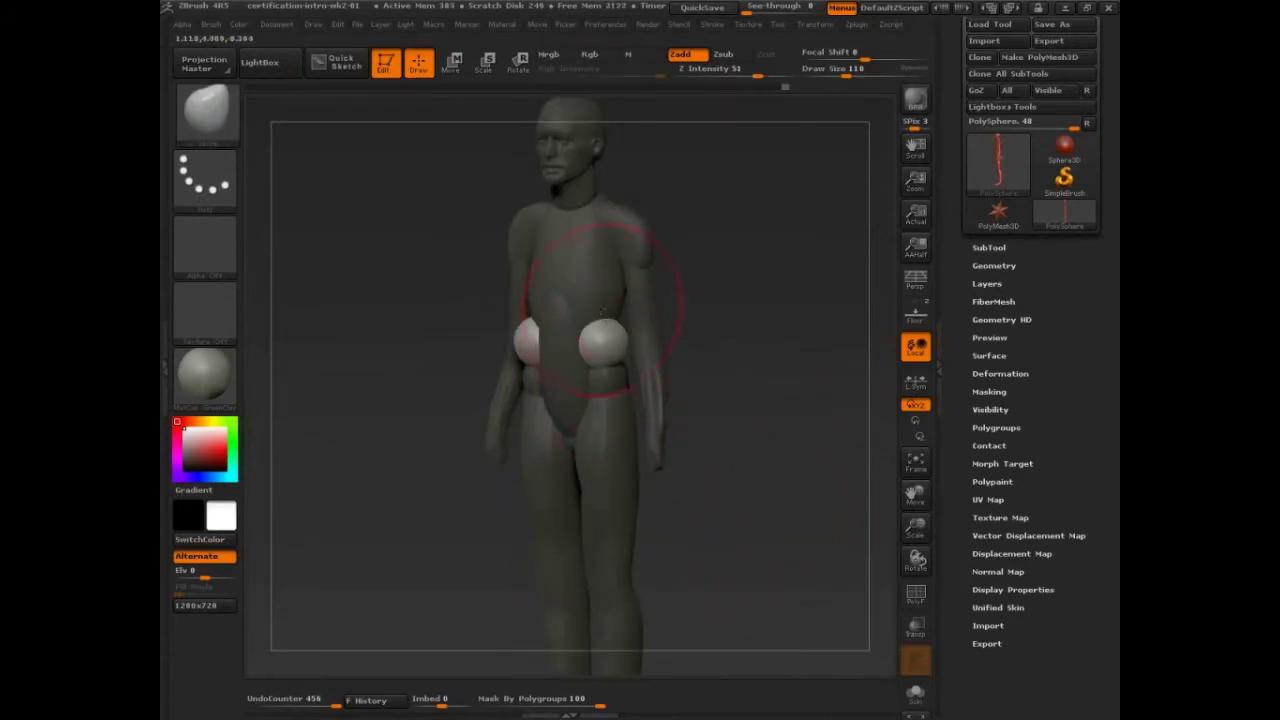
- Stretch the inserted spheres with the Move brush into tall ovals that fill the sides of the abdomen
mouse_move(600, 325)
mouse_down()
mouse_move(600, 280)
mouse_move(587, 419)
mouse_up()
drag(720, 400, 620, 340)
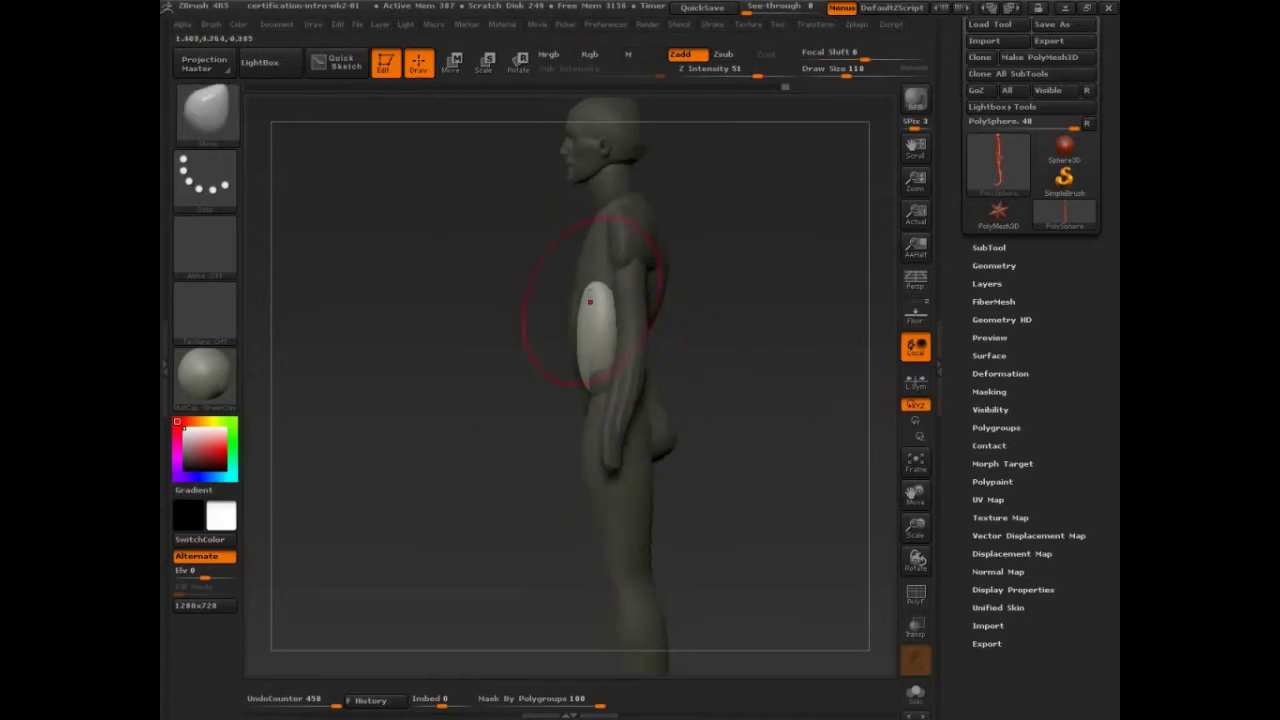
drag(589, 298, 586, 329)
mouse_move(500, 340)
mouse_down()
mouse_move(613, 356)
mouse_move(575, 348)
mouse_up()
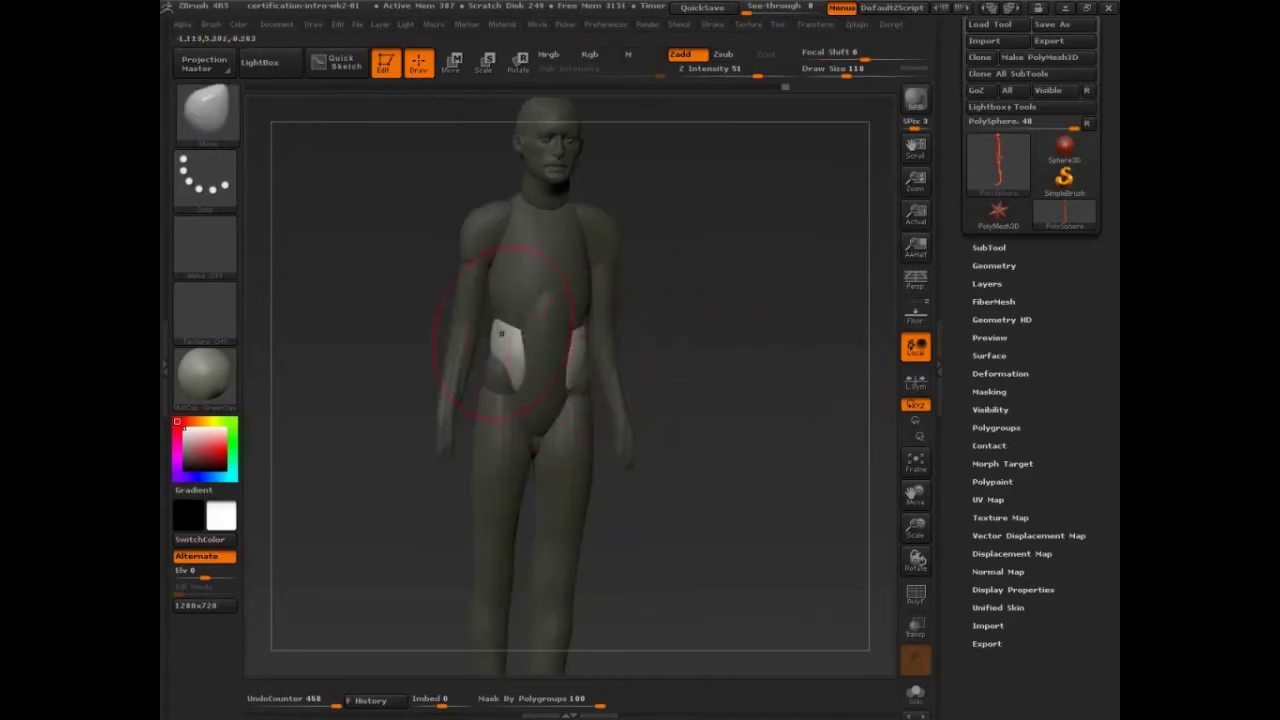
drag(500, 332, 526, 340)
mouse_move(430, 356)
shift+mouse_down()
mouse_move(572, 357)
mouse_move(510, 333)
mouse_move(520, 383)
shift+mouse_up()
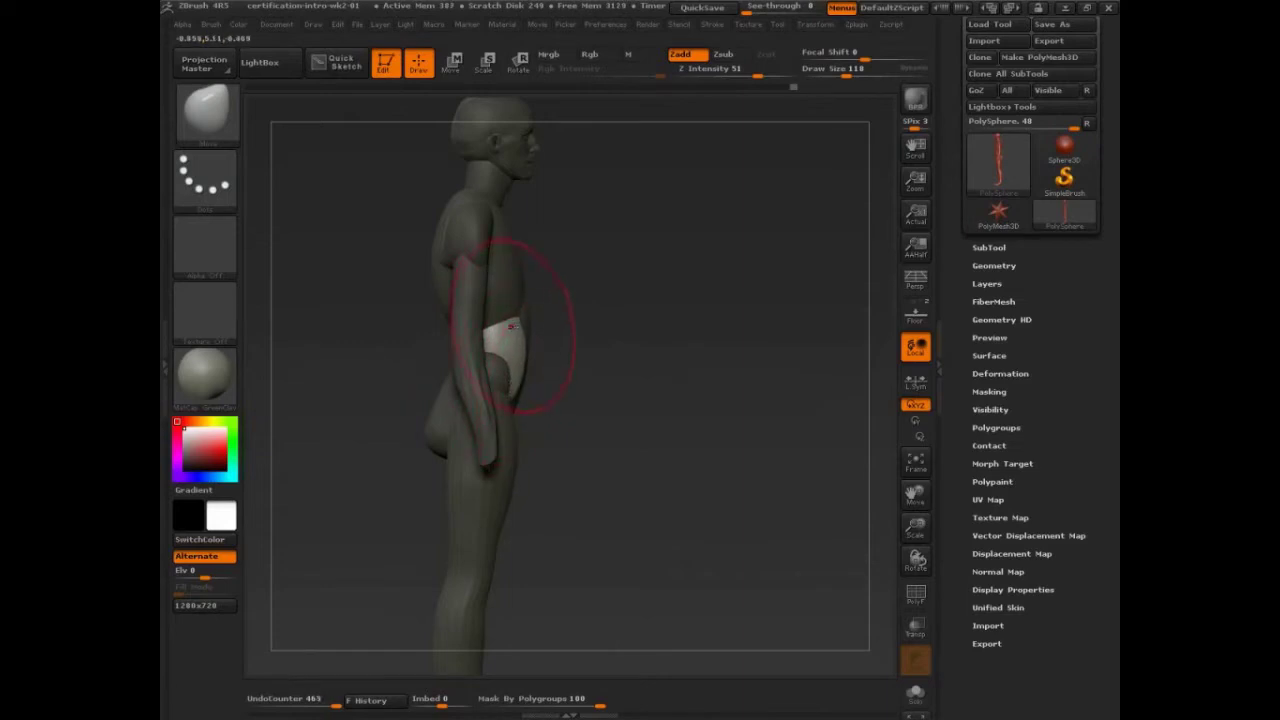
- Refine the side abdominal forms with the Move brush so they reach up over the ribs, and clear the mask
key(s)
drag(512, 327, 507, 298)
mouse_move(617, 330)
mouse_down()
mouse_move(558, 330)
mouse_move(507, 298)
mouse_up()
shift+drag(700, 343, 654, 343)
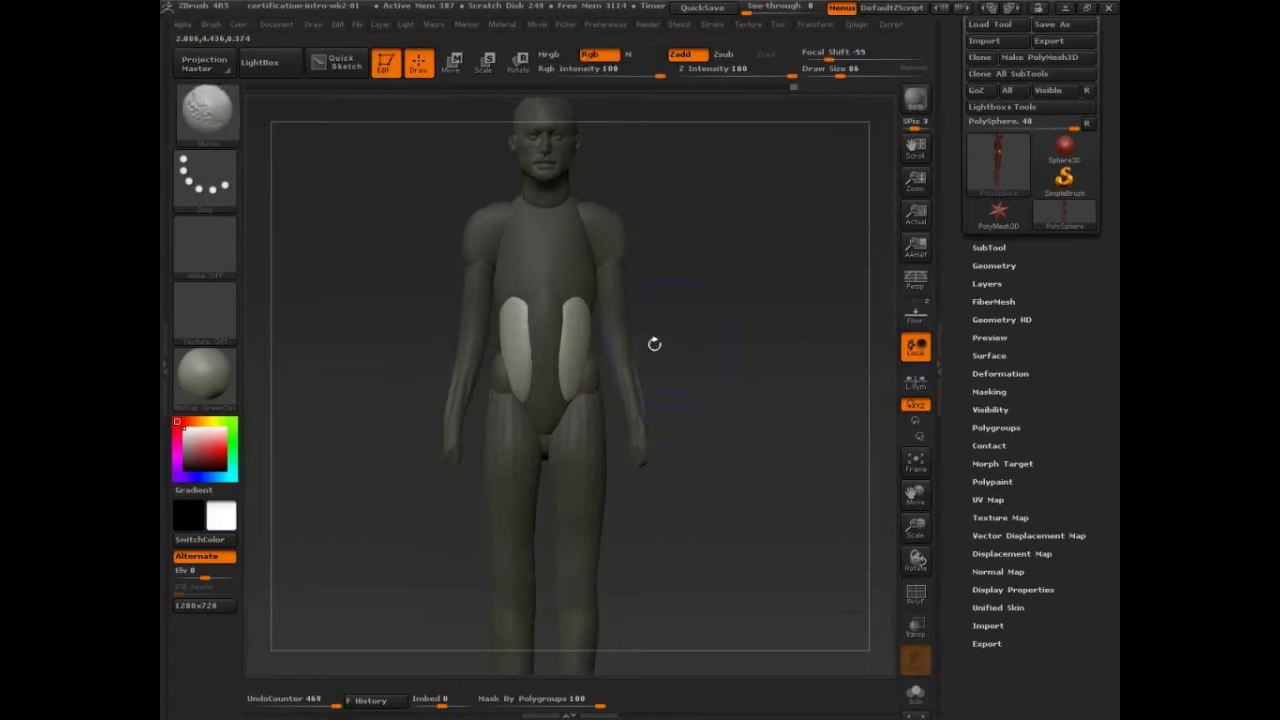
drag(731, 360, 663, 374)
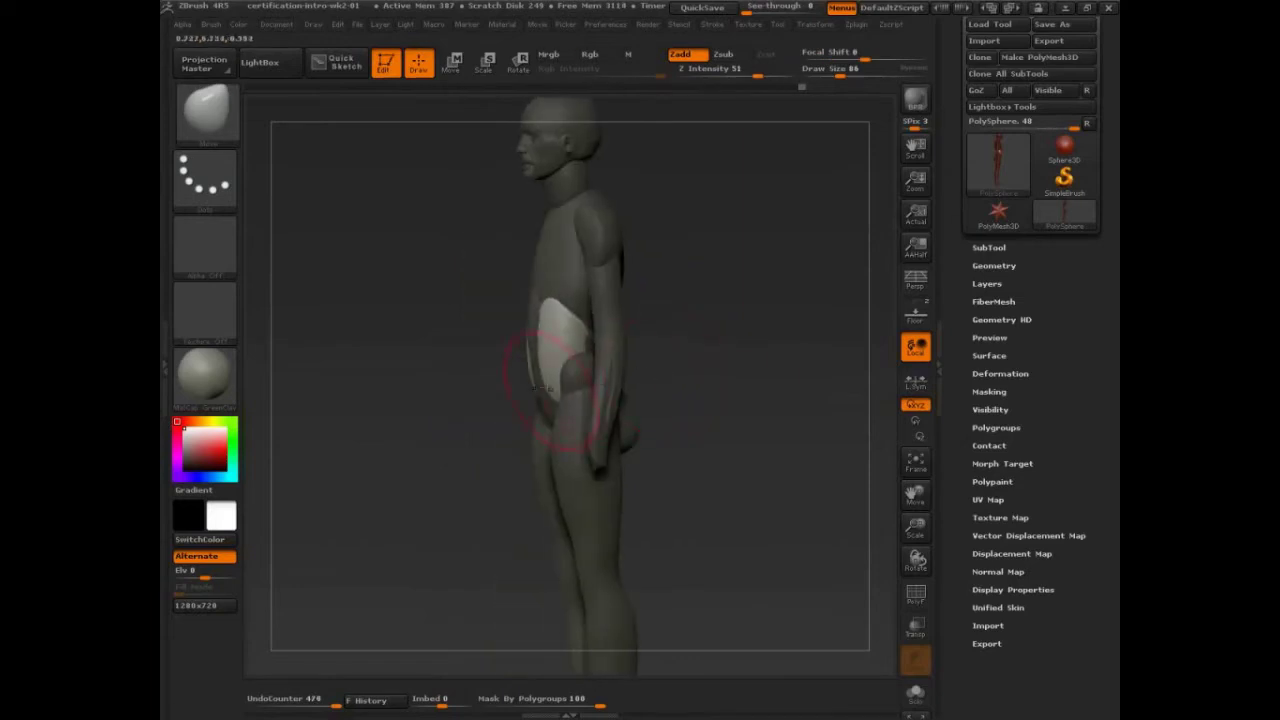
drag(548, 324, 555, 323)
drag(534, 365, 543, 362)
shift+drag(668, 344, 726, 377)
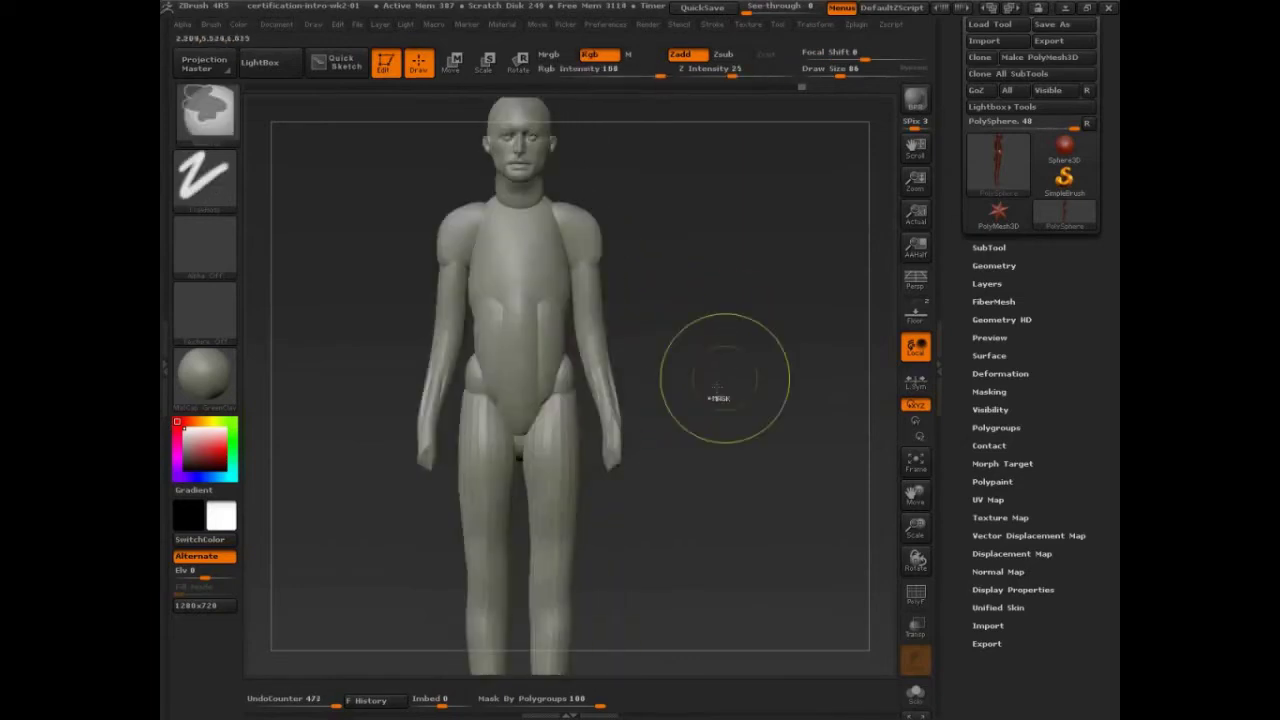
- Examine the blocked-out figure from the front and back
alt+drag(677, 468, 730, 440)
drag(711, 364, 723, 434)
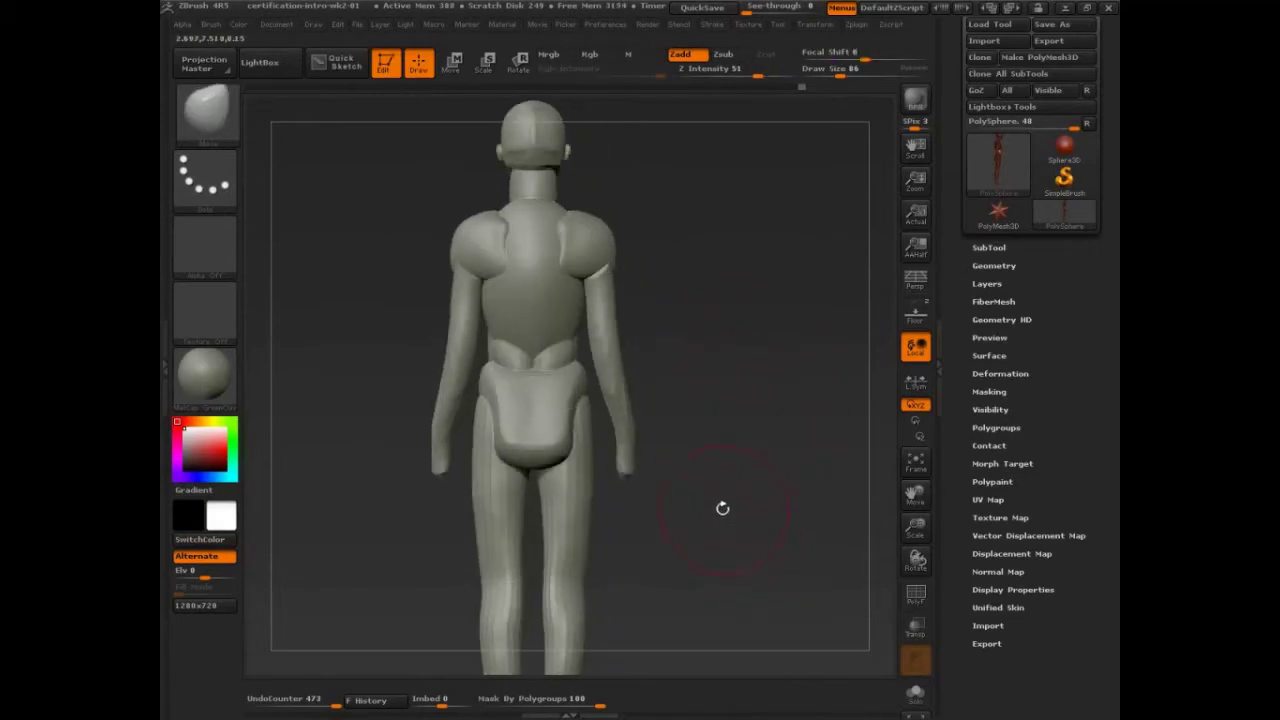
drag(722, 508, 773, 503)
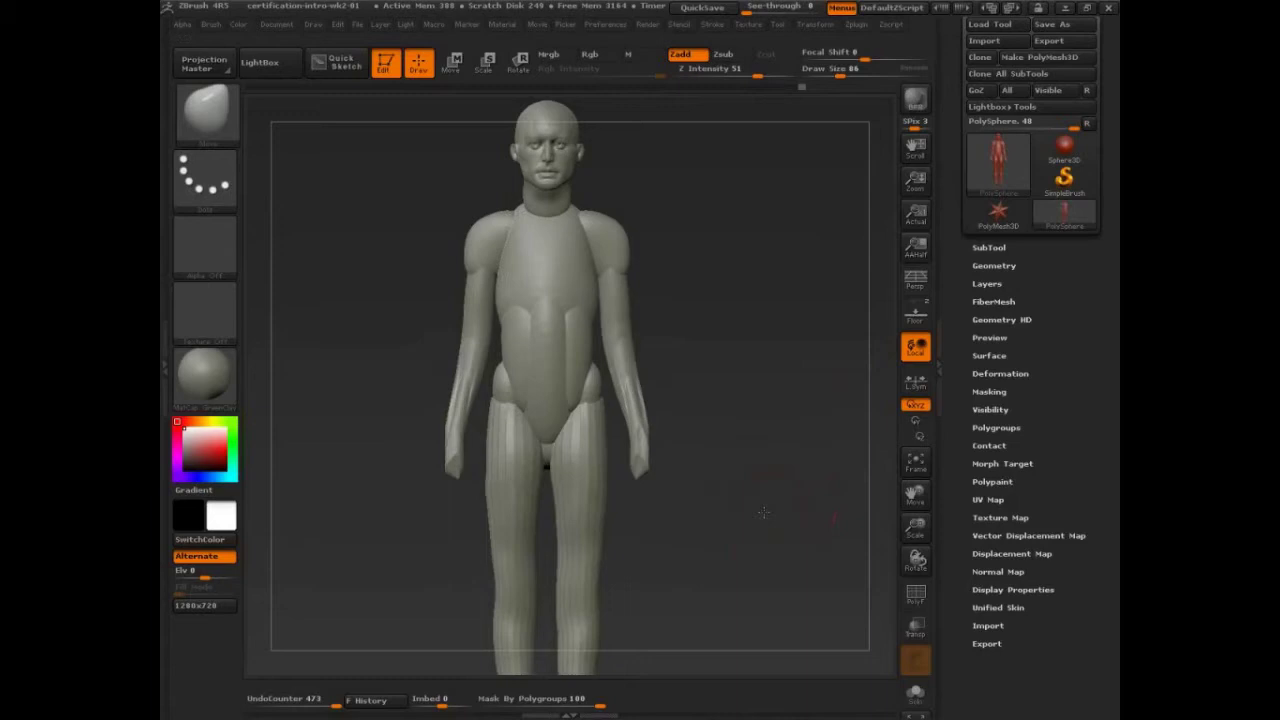
alt+click(634, 436)
alt+drag(751, 483, 769, 459)
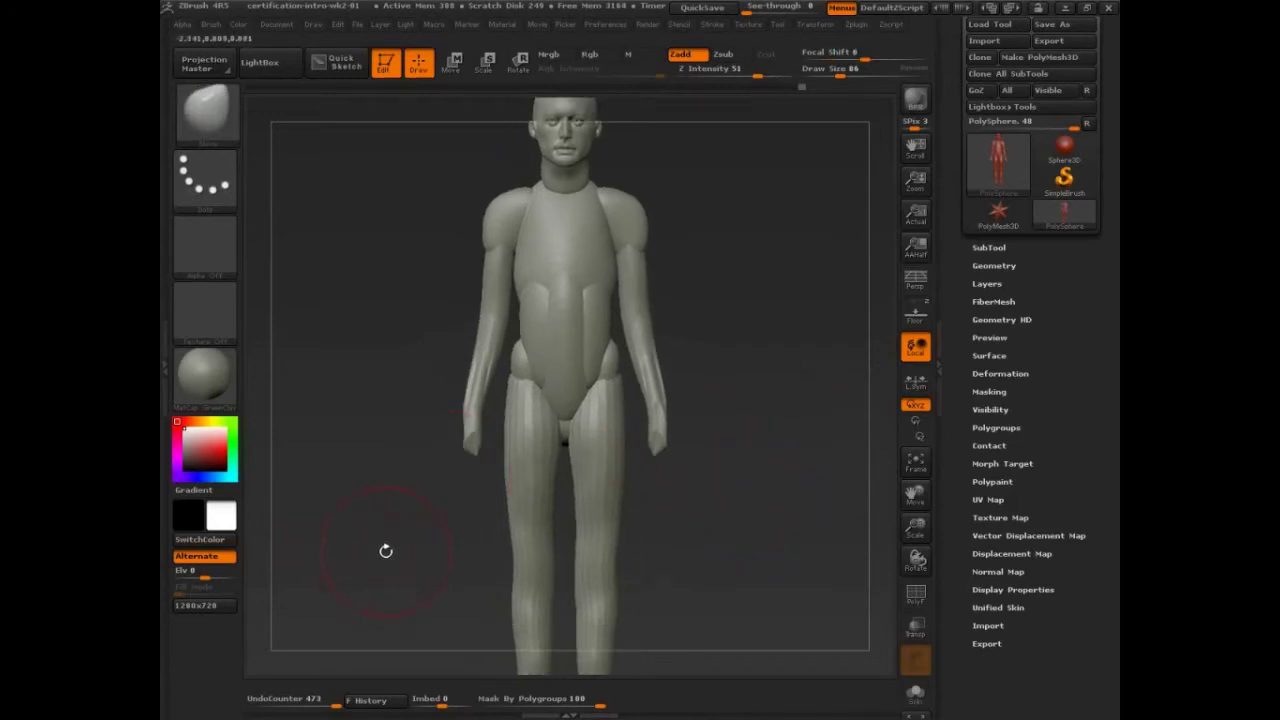
drag(420, 523, 606, 514)
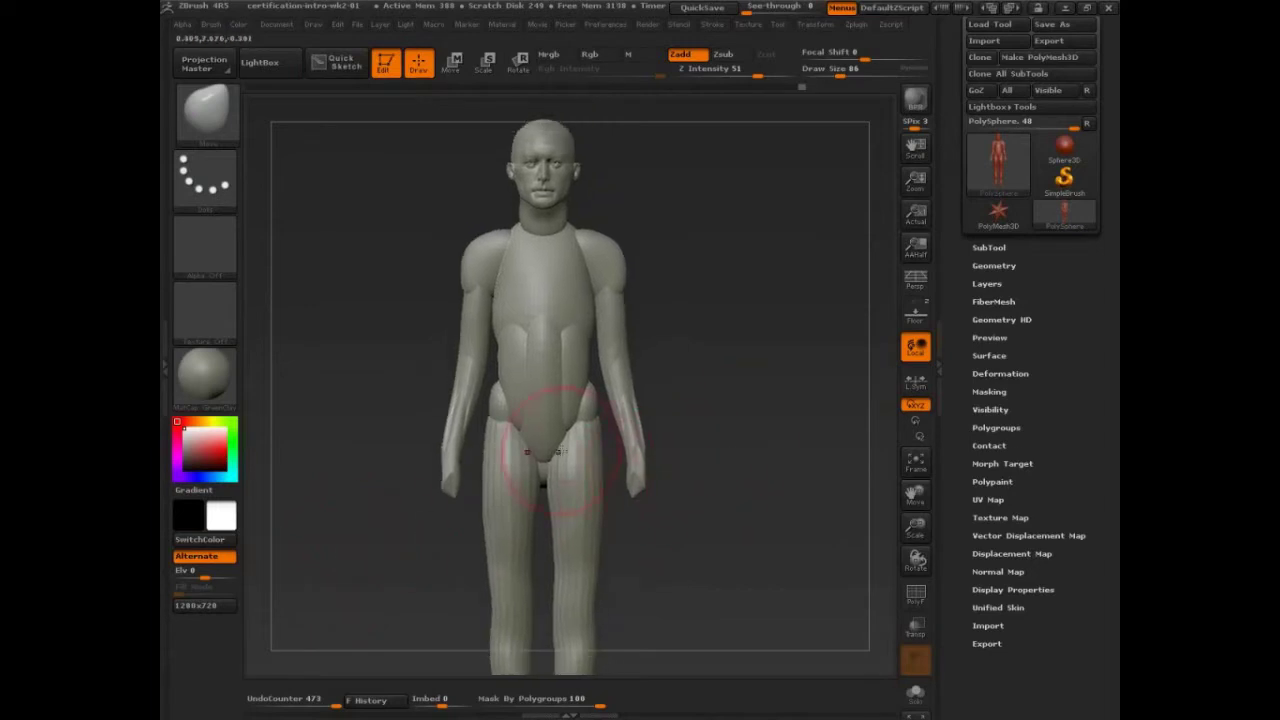
- Open the DynaMesh settings for the figure's geometry
click(992, 265)
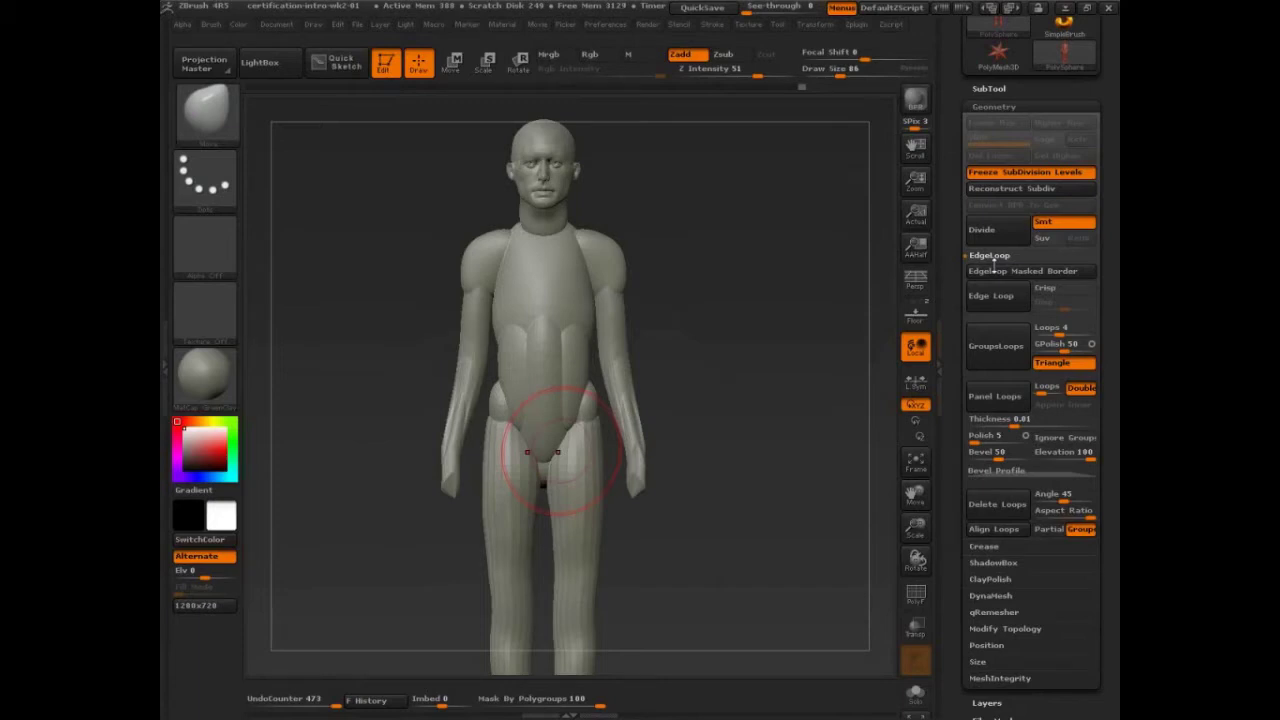
click(988, 255)
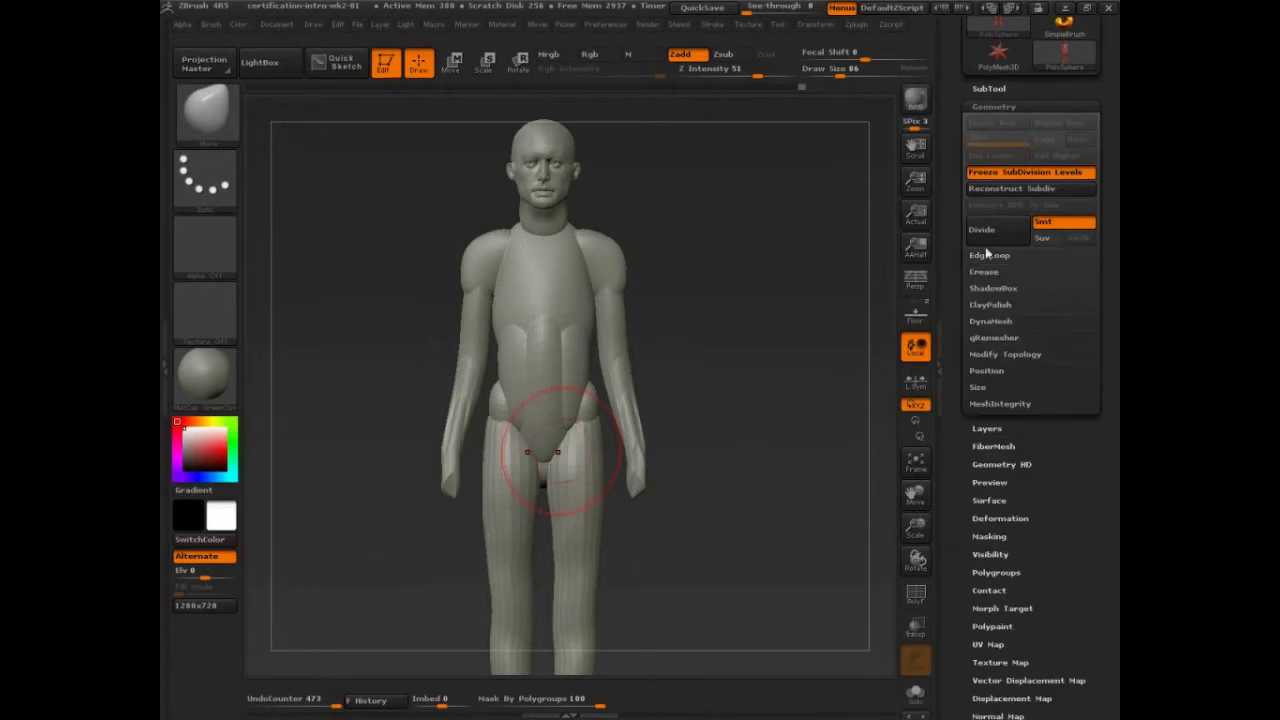
click(994, 106)
click(994, 106)
click(990, 321)
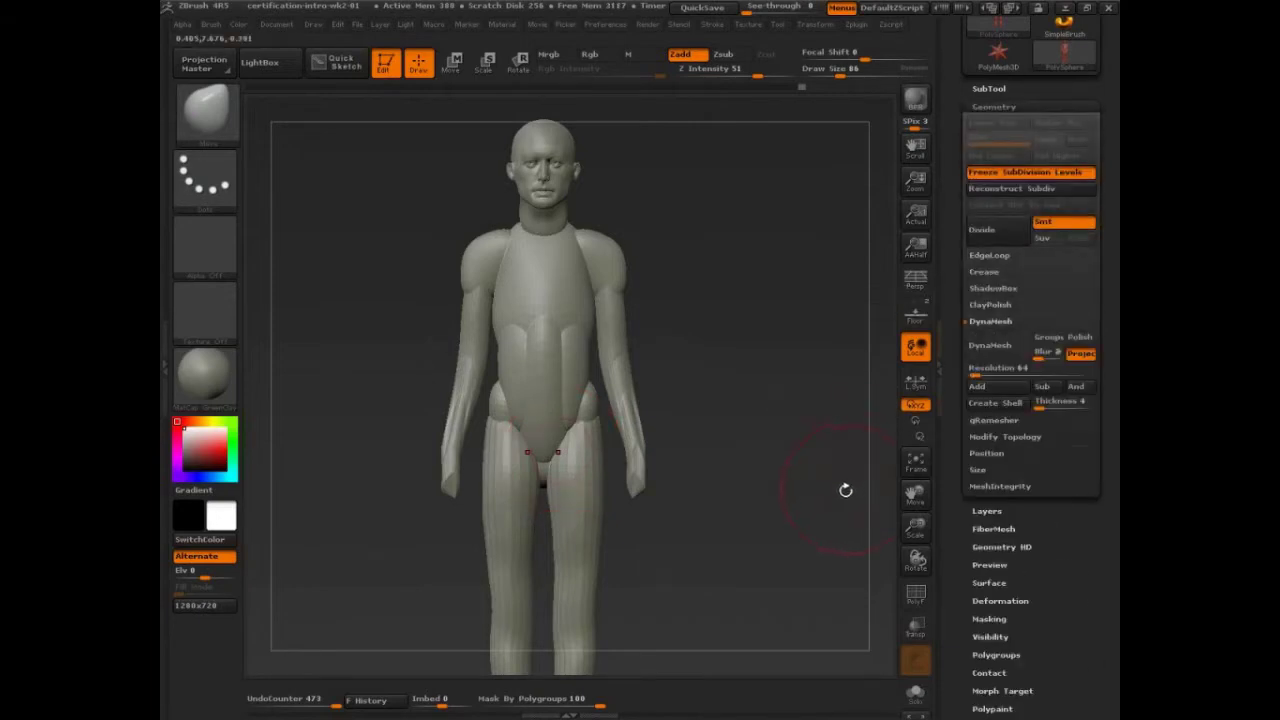
- Convert the figure to a DynaMesh at resolution 128
click(986, 373)
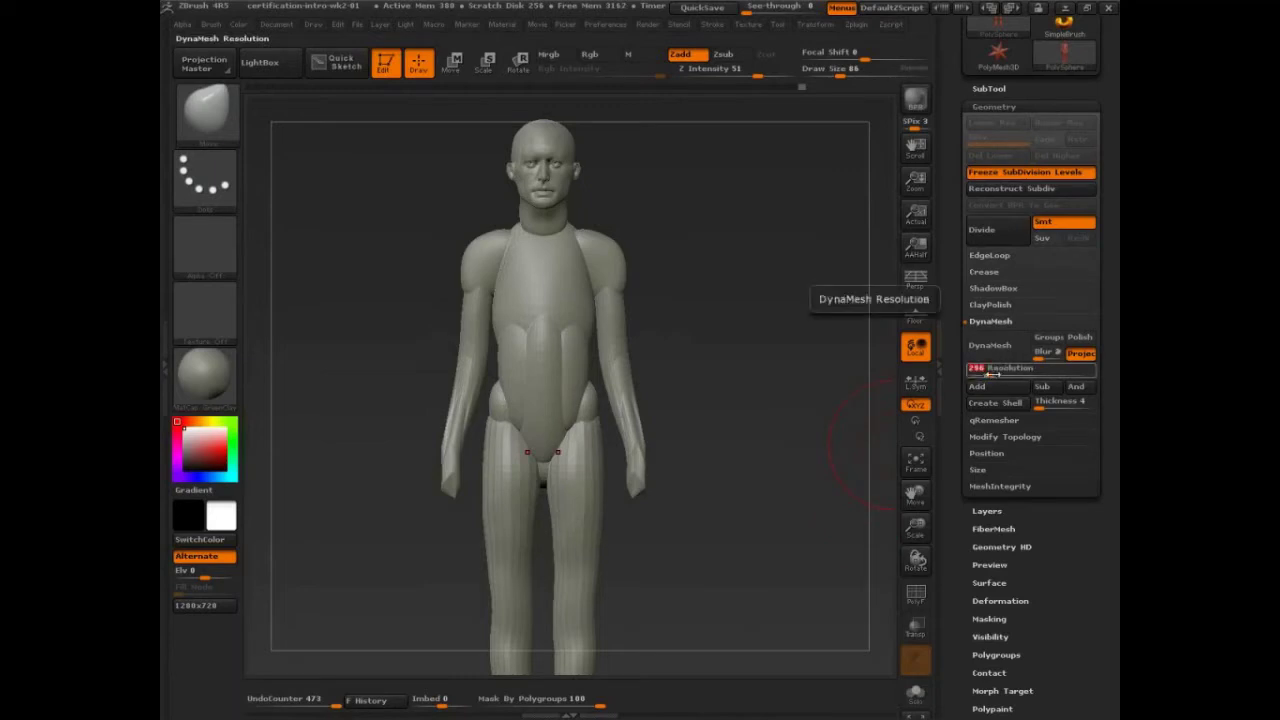
drag(992, 373, 995, 375)
drag(771, 505, 757, 525)
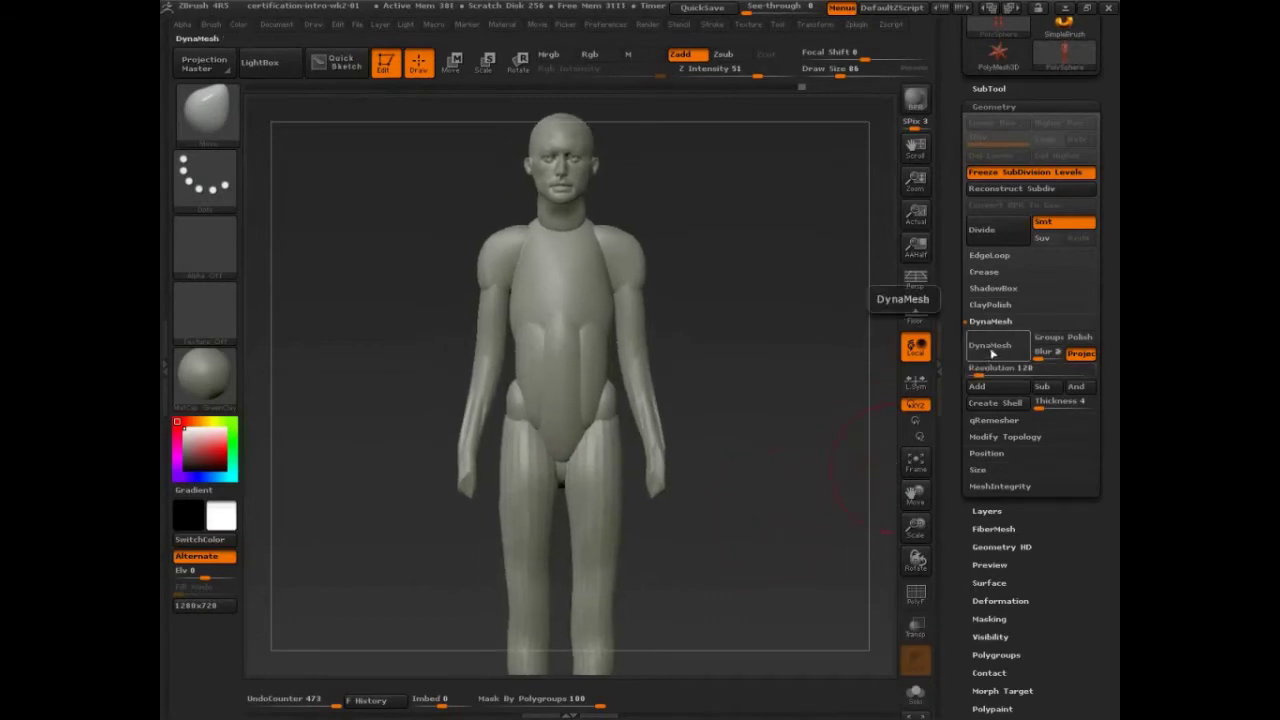
click(992, 353)
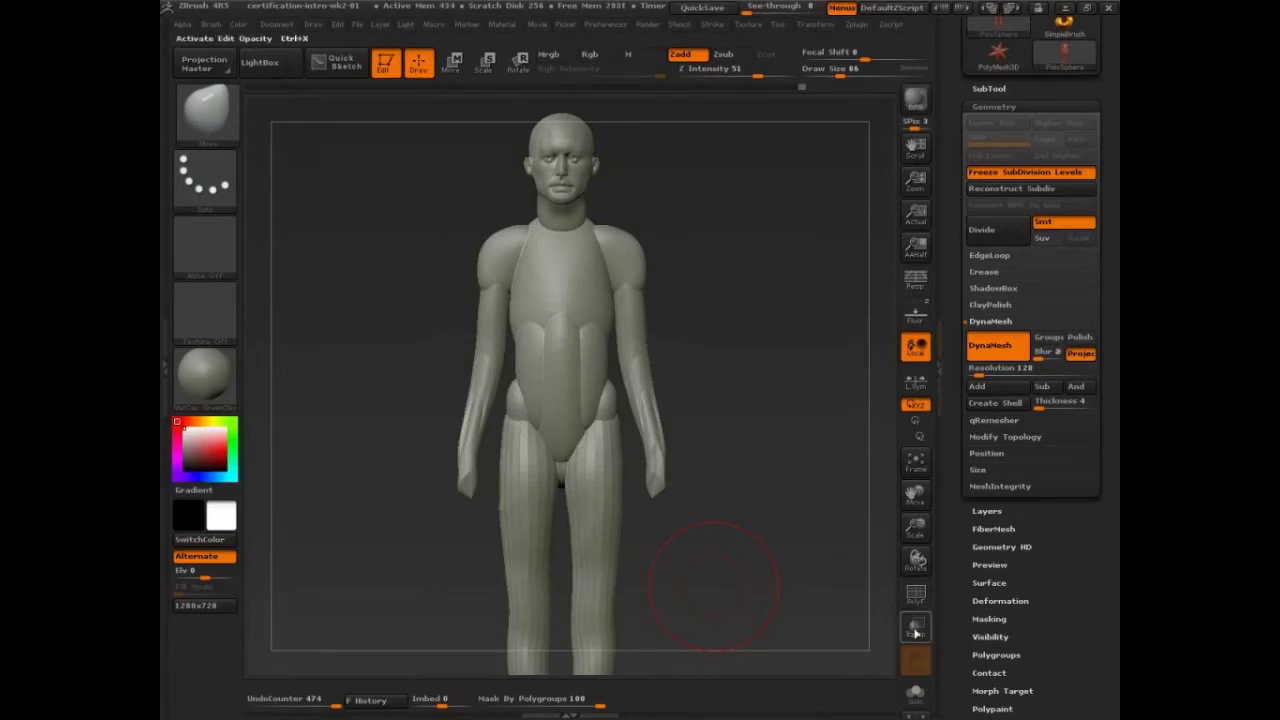
- Display the polygon wireframe and inspect the density of the mesh on the chest and shoulders
click(916, 593)
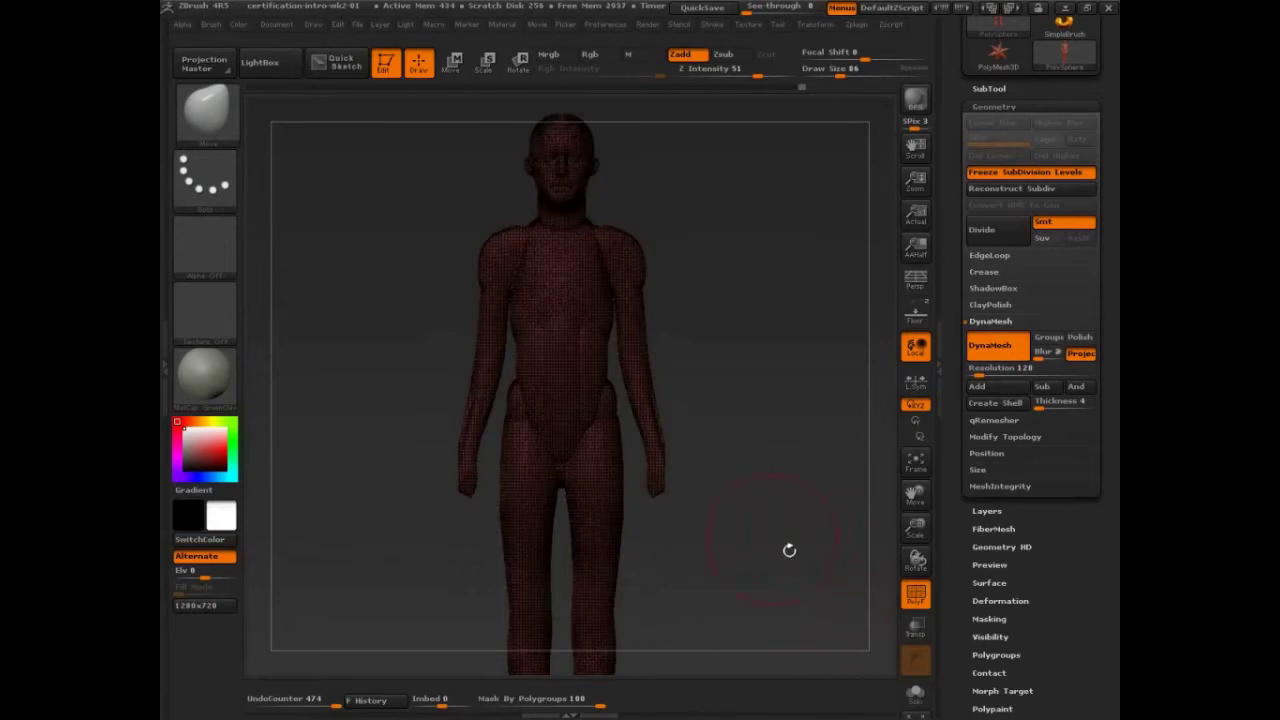
key(shift+f)
drag(786, 534, 830, 563)
alt+drag(866, 205, 823, 597)
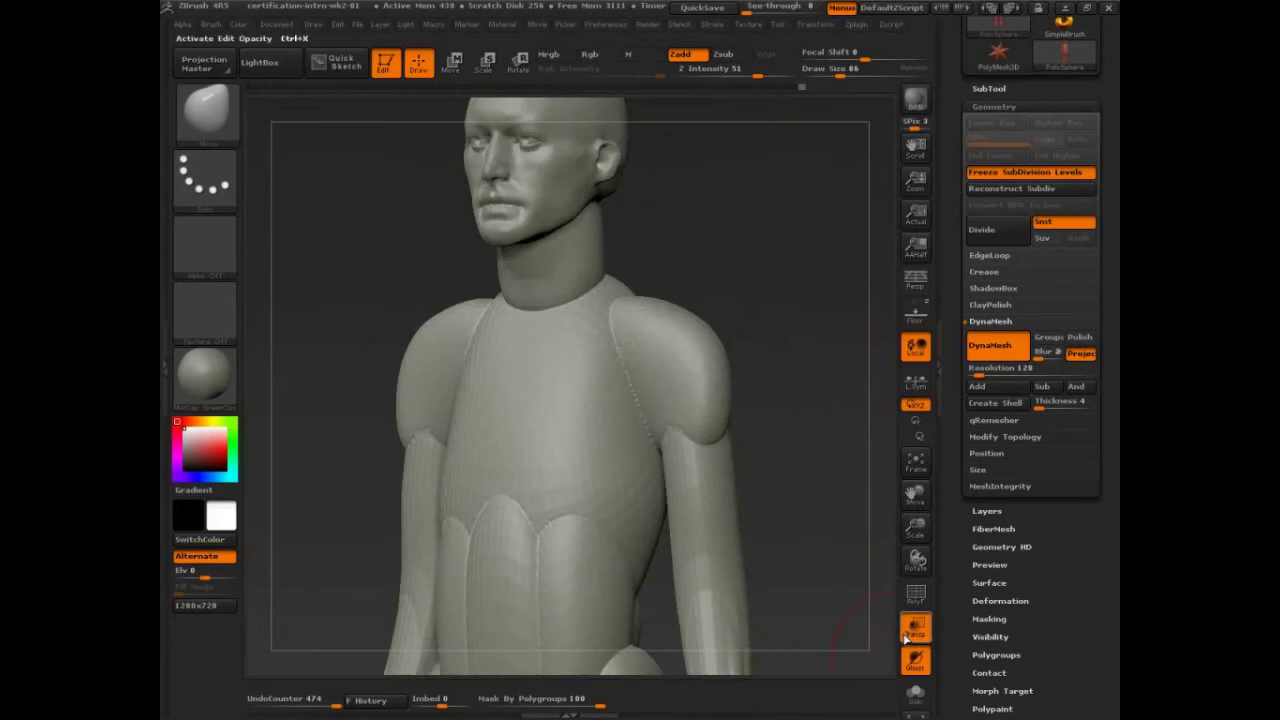
click(916, 593)
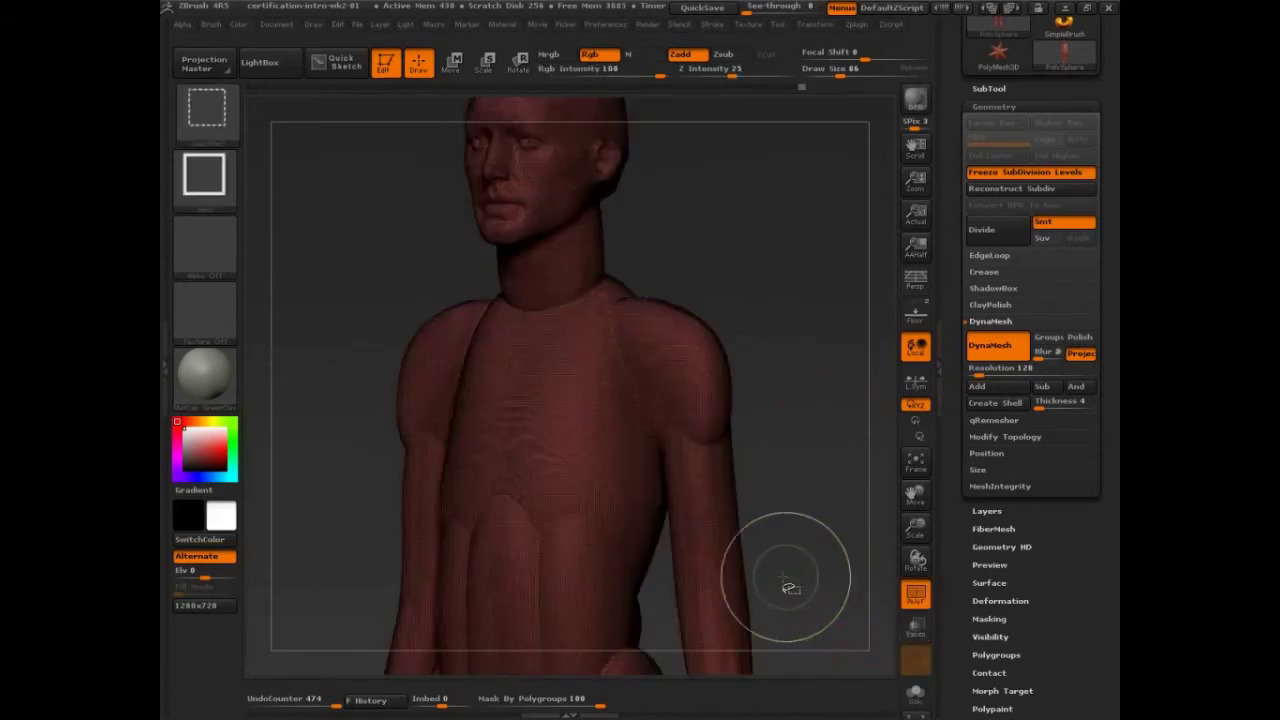
- Draw temporary green annotation lines marking the mesh grid on the chest and the outline of the shoulder
key(ctrl+shift+d)
mouse_move(590, 313)
mouse_down()
mouse_move(559, 500)
mouse_move(514, 507)
mouse_up()
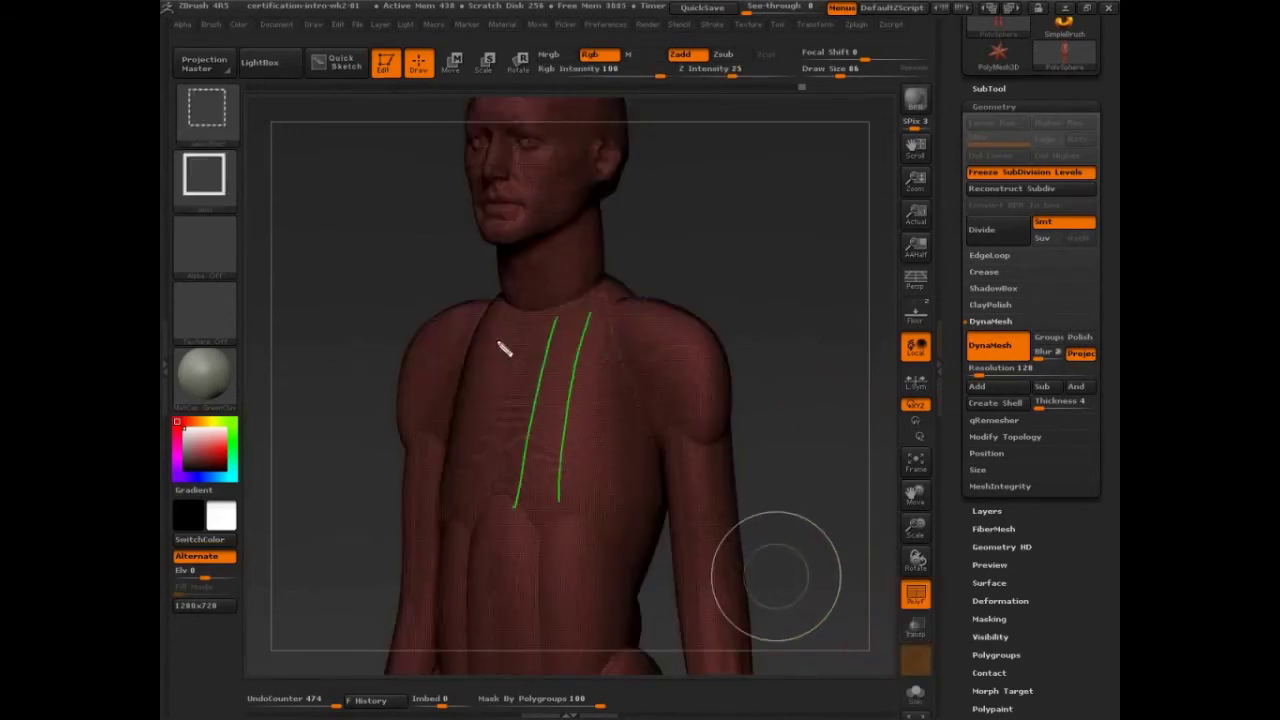
drag(503, 320, 472, 495)
mouse_move(648, 320)
mouse_down()
mouse_move(657, 306)
mouse_move(645, 318)
mouse_up()
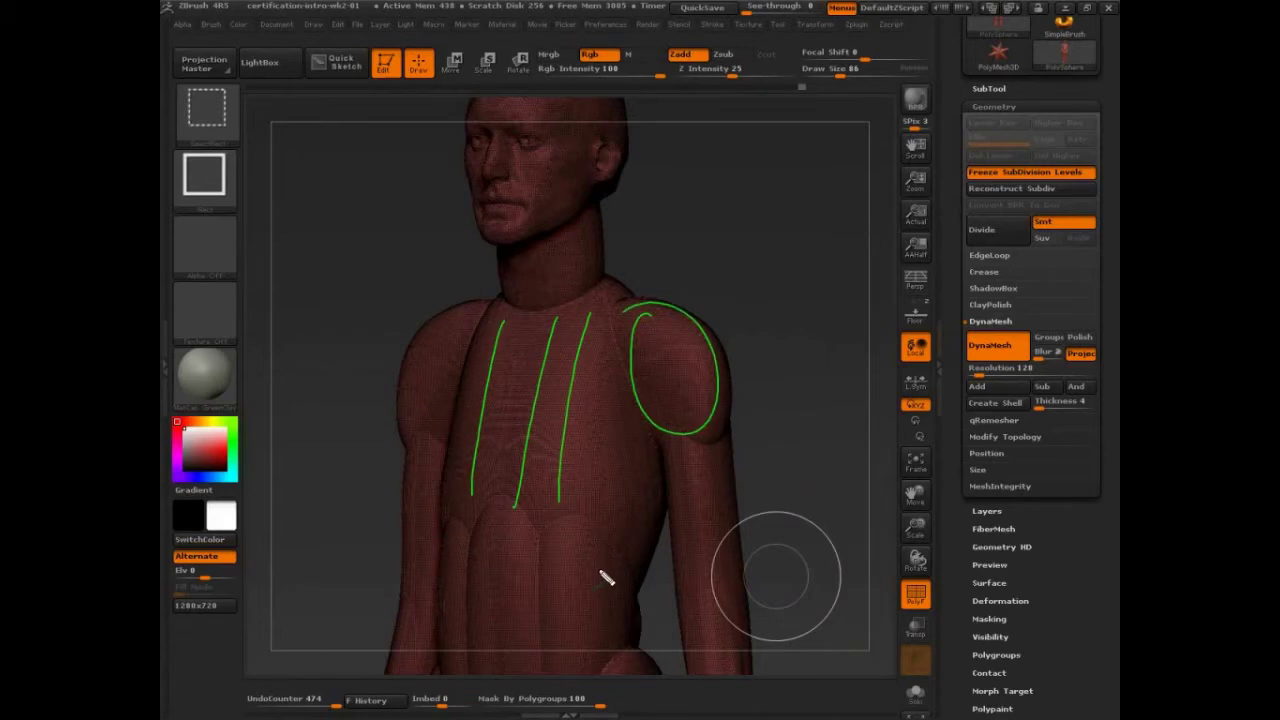
drag(432, 457, 620, 474)
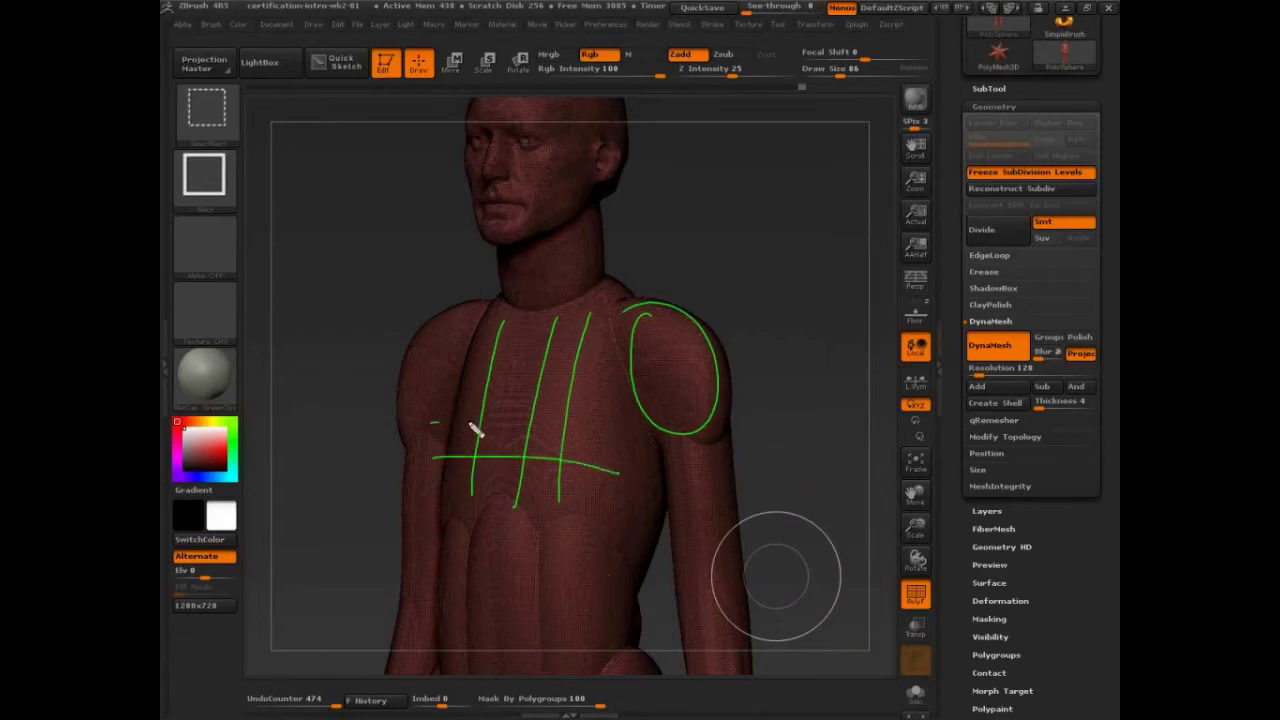
drag(436, 421, 607, 445)
drag(430, 386, 630, 408)
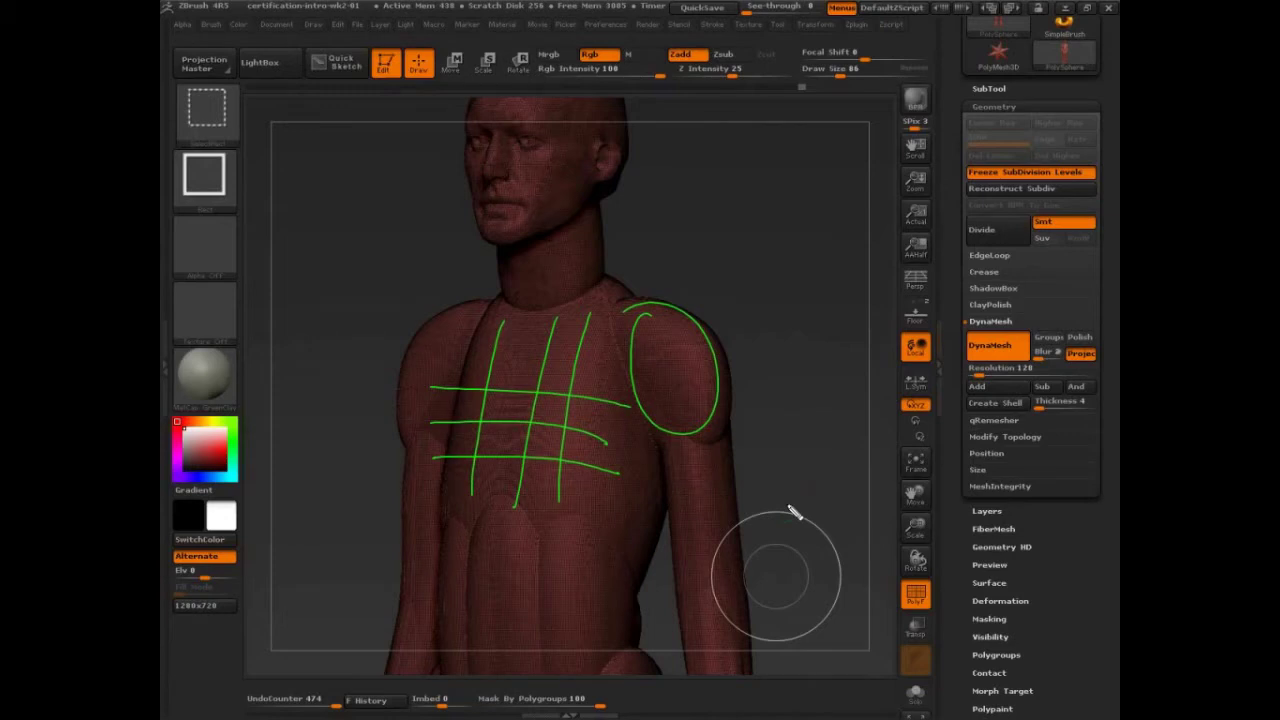
key(Escape)
- Undo the DynaMesh conversion and check the original polygroups of the separate body parts in the wireframe
mouse_move(793, 515)
mouse_down()
mouse_move(797, 552)
mouse_move(780, 528)
mouse_up()
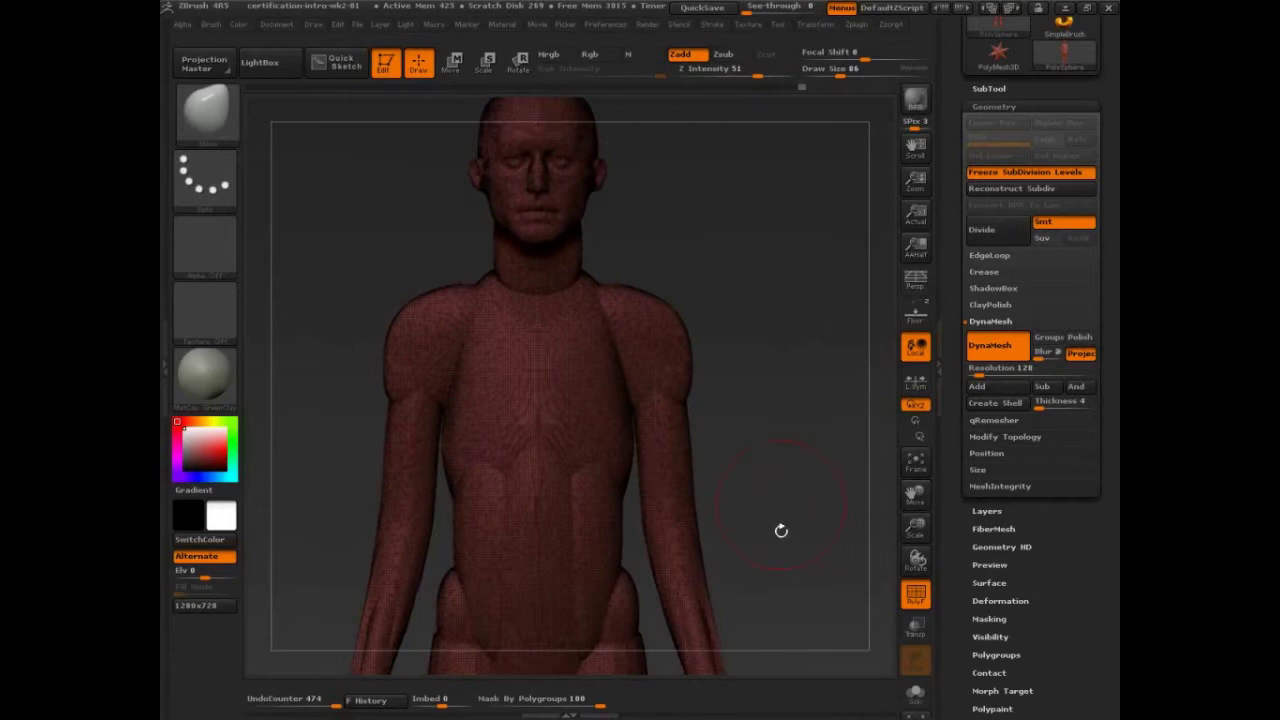
key(shift+f)
alt+drag(794, 593, 793, 373)
key(ctrl+z)
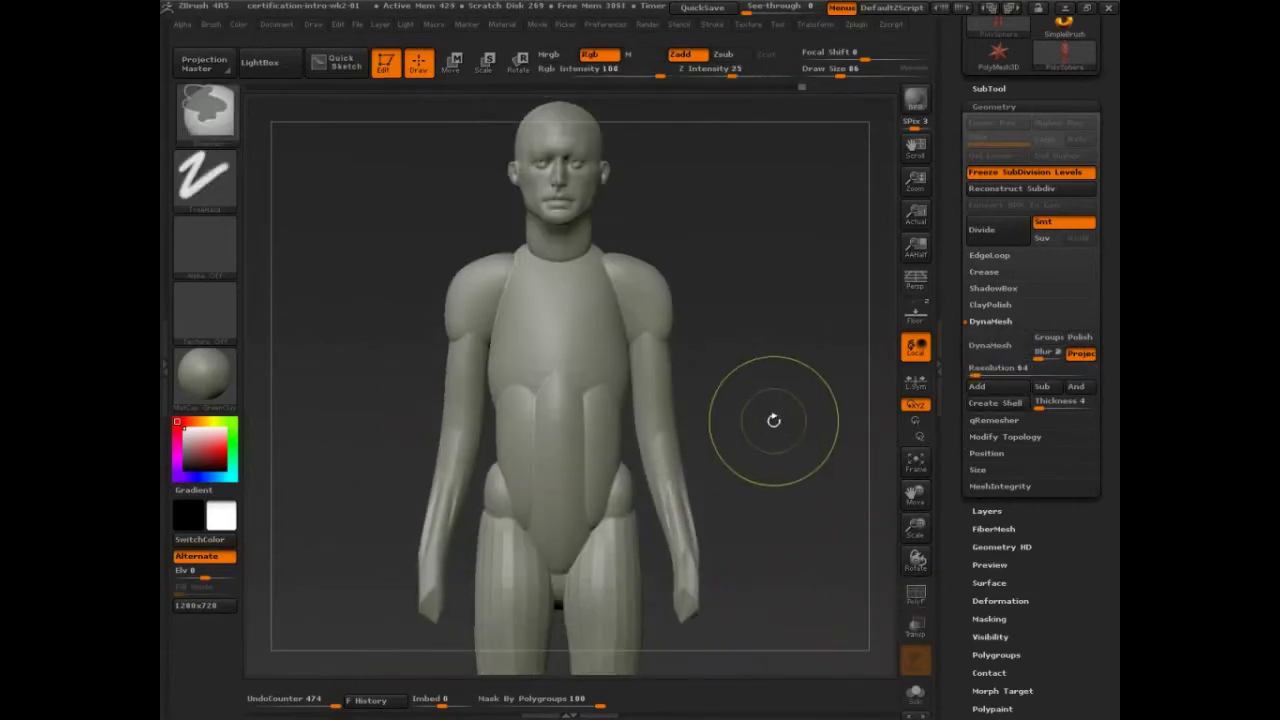
key(shift+f)
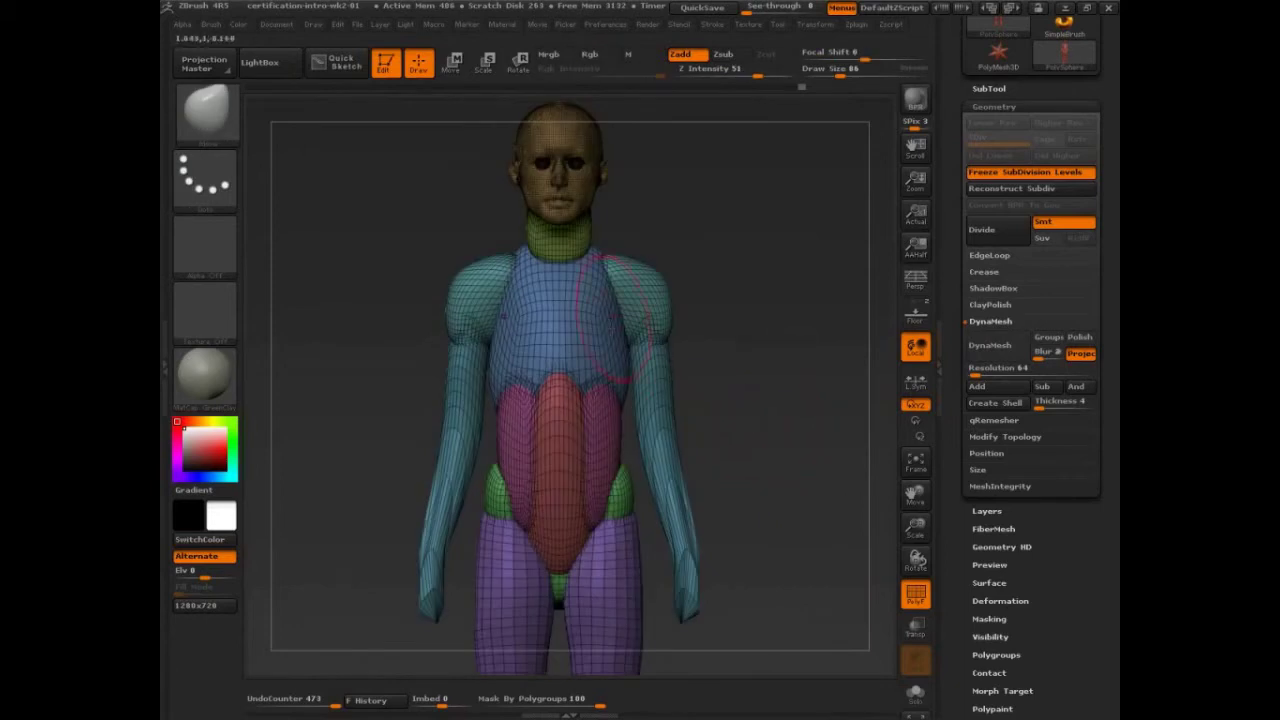
key(shift+f)
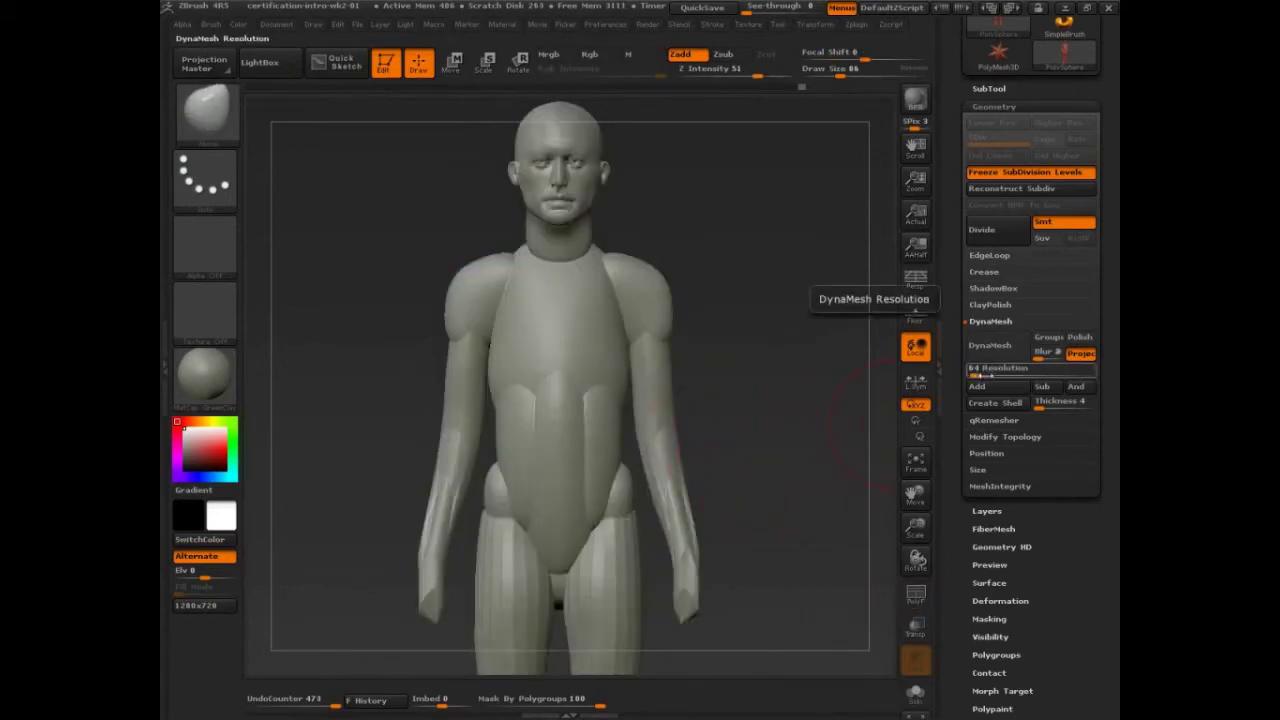
- Convert the figure to a DynaMesh at resolution 16 and display its wireframe
key(1)
key(2)
drag(982, 375, 949, 377)
drag(776, 506, 777, 397)
click(996, 345)
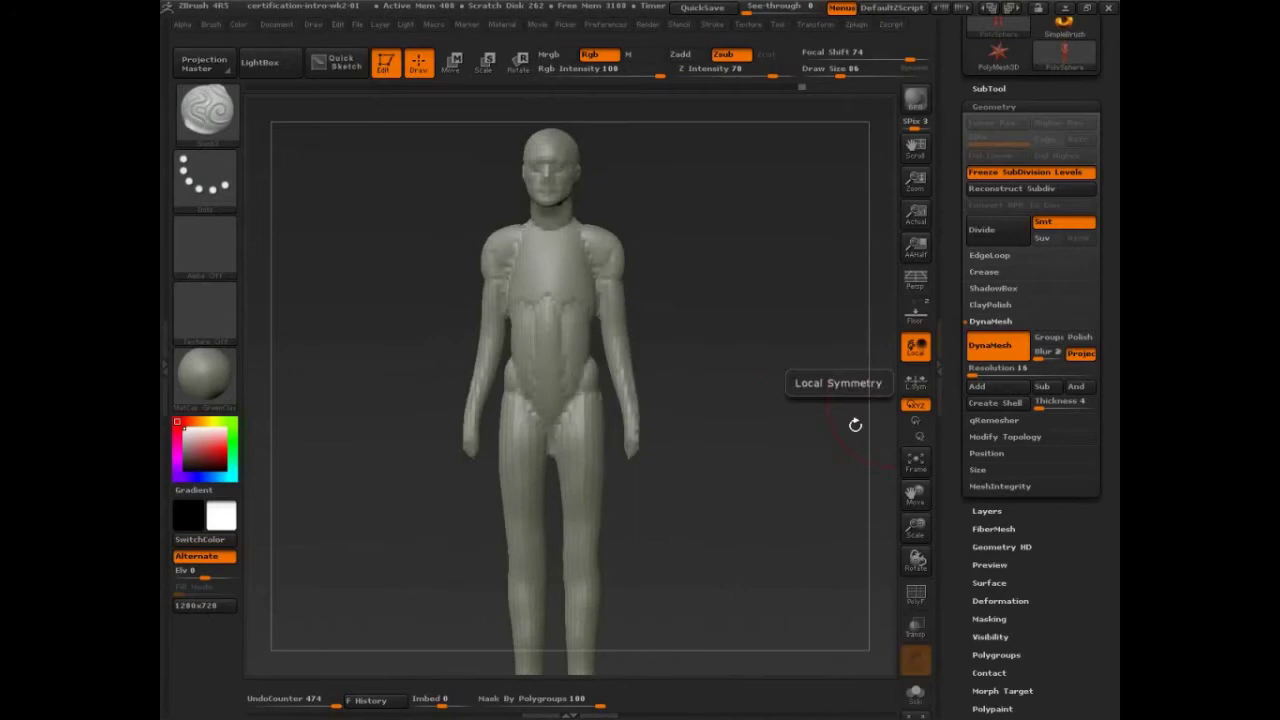
key(shift+f)
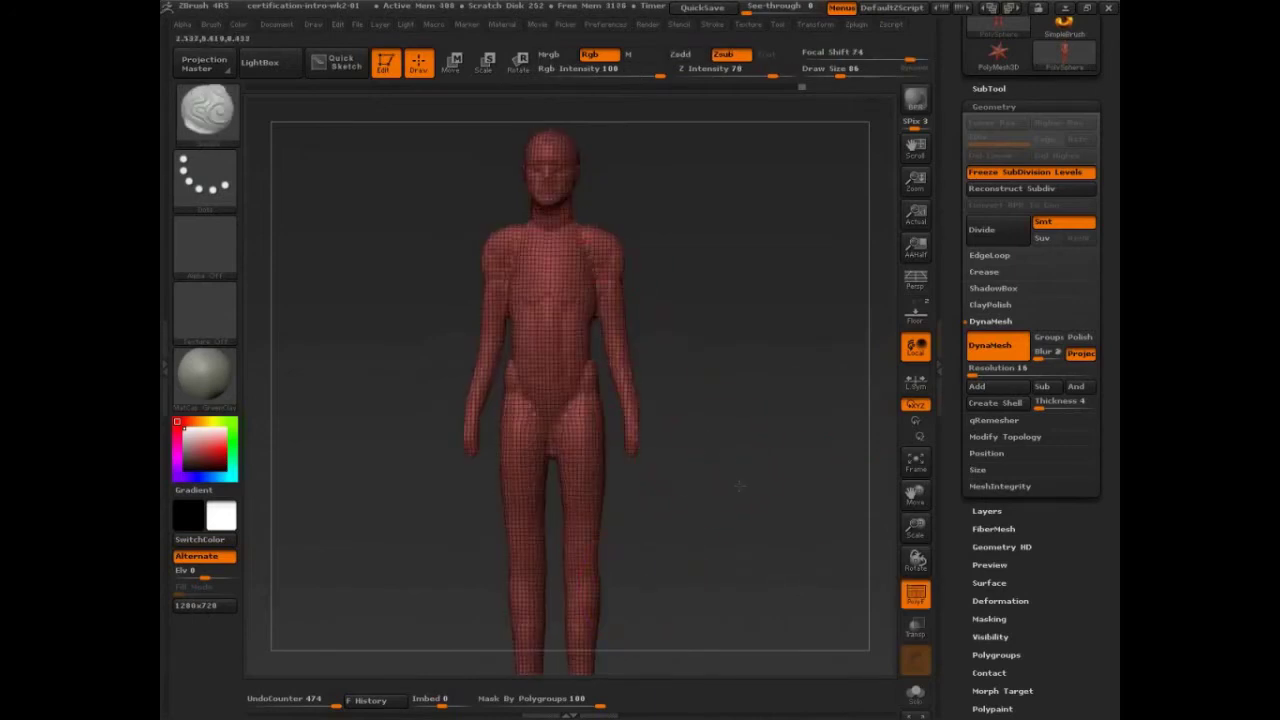
drag(674, 412, 756, 476)
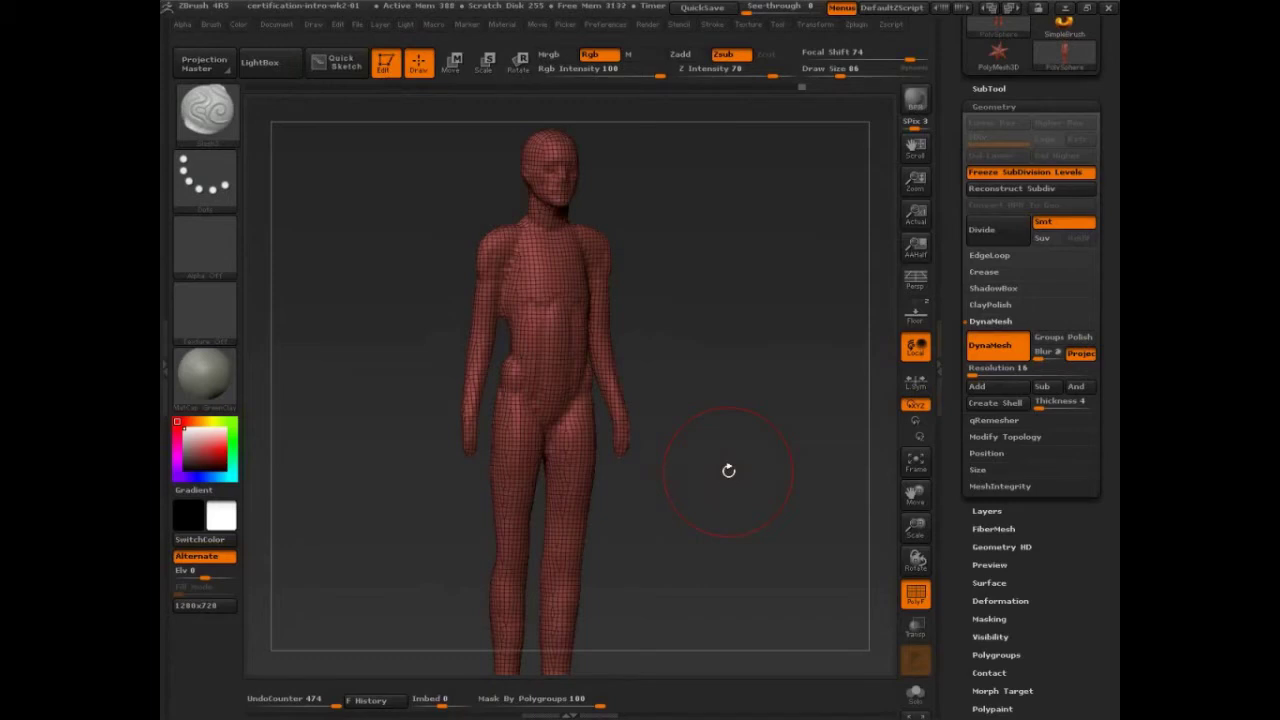
- Undo the DynaMesh conversion and compare conversions of the figure at resolutions 64 and 32, undoing each one
key(ctrl+z)
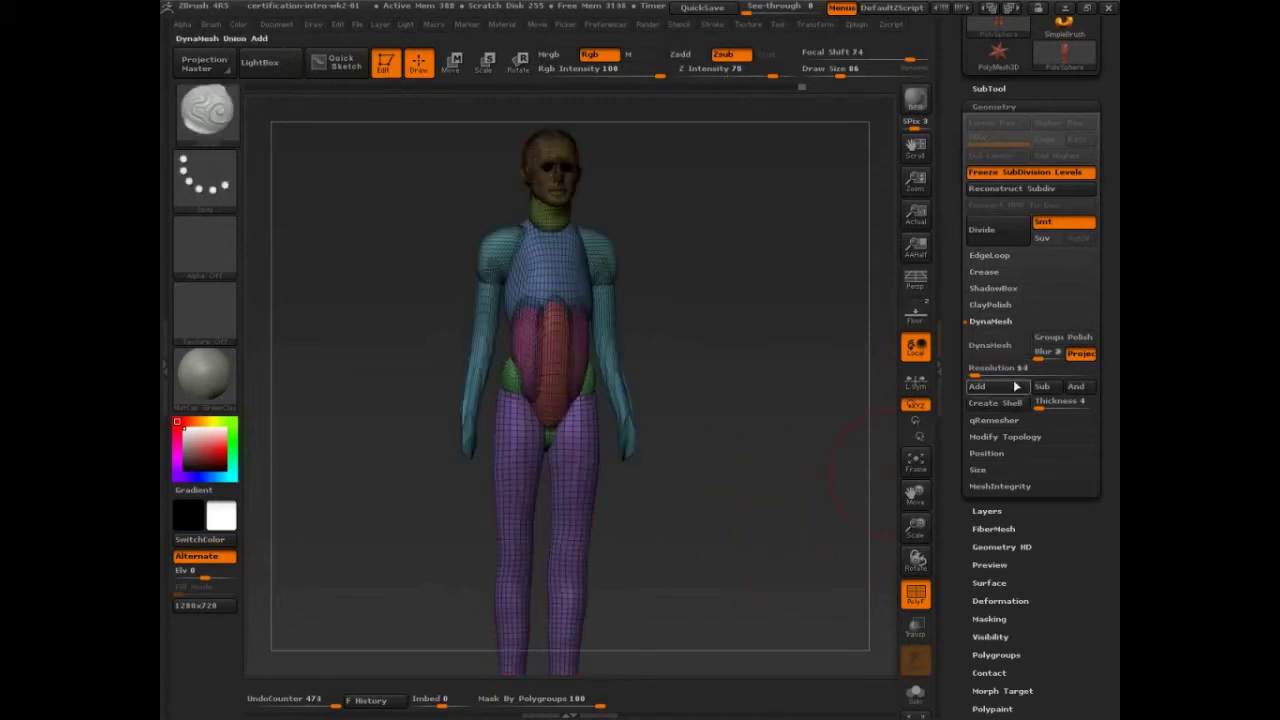
click(990, 345)
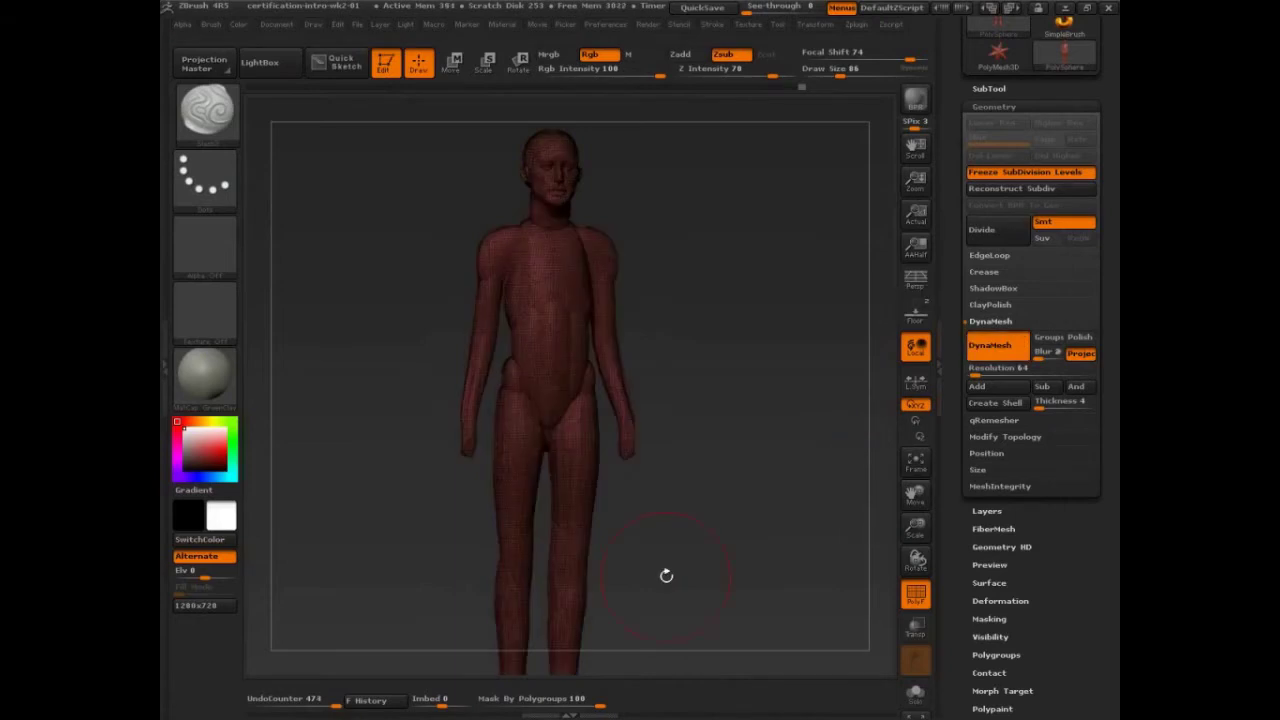
key(ctrl+z)
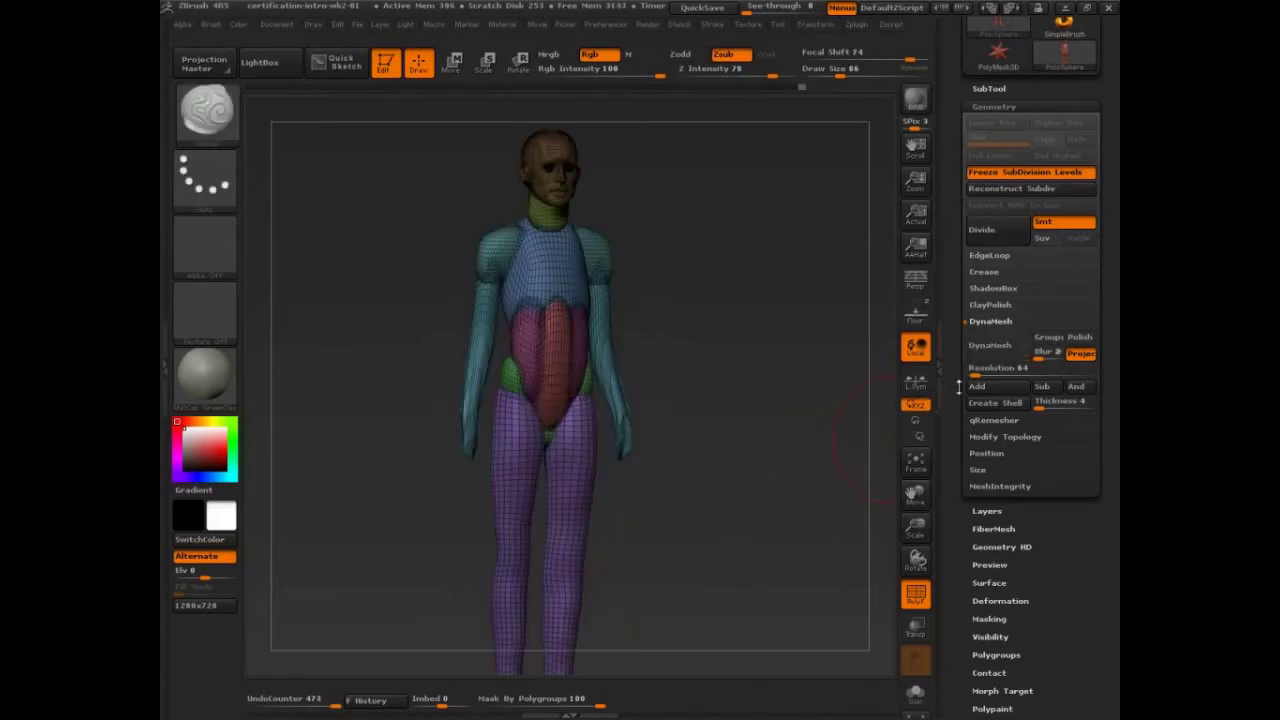
text(32)
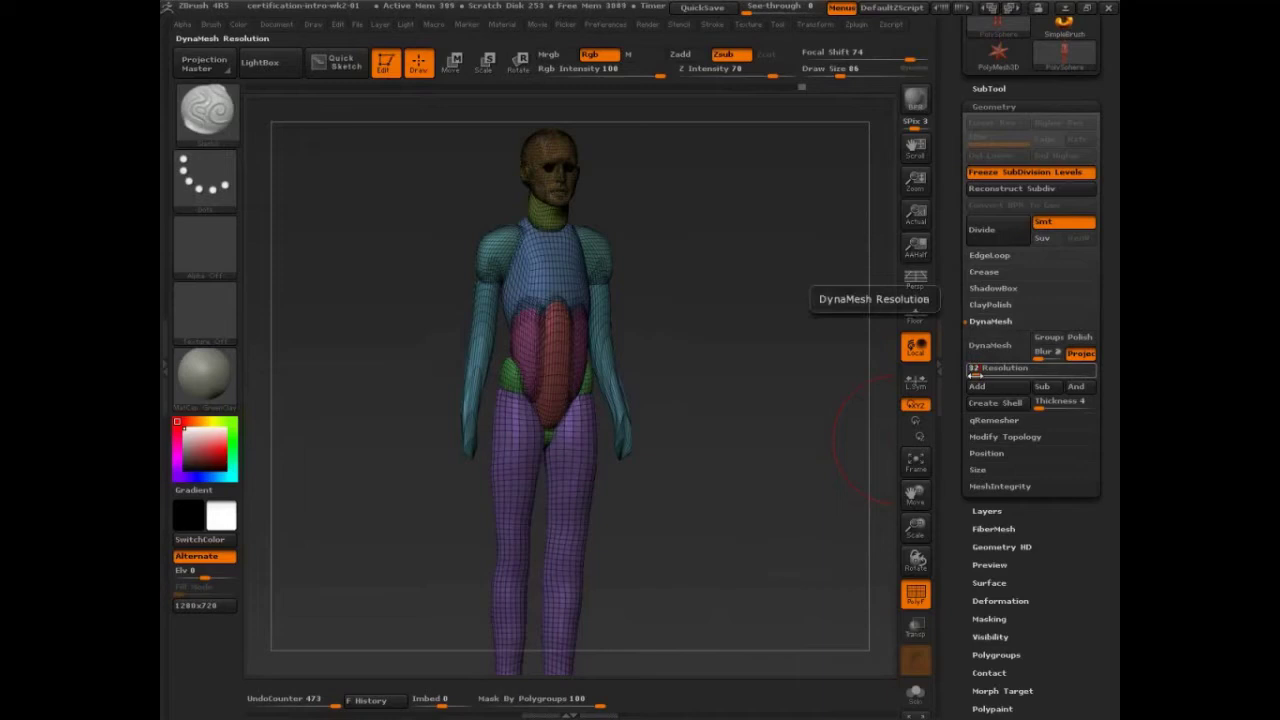
click(990, 345)
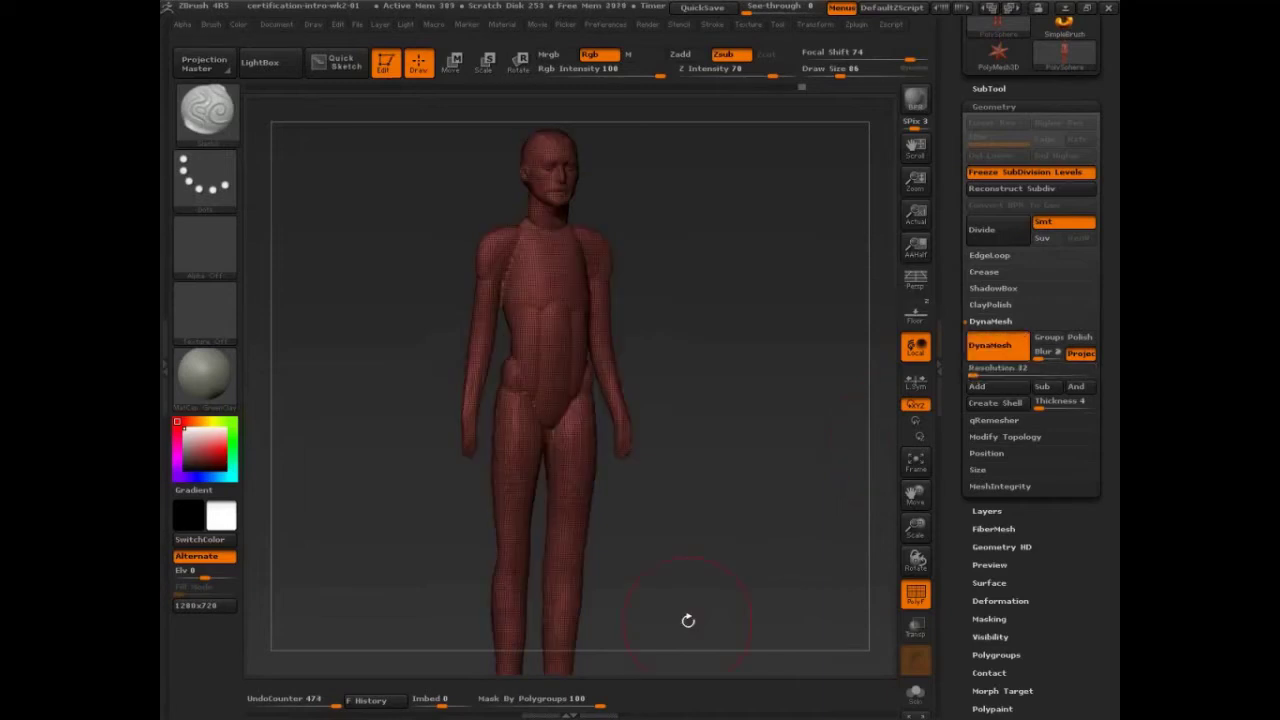
key(ctrl+z)
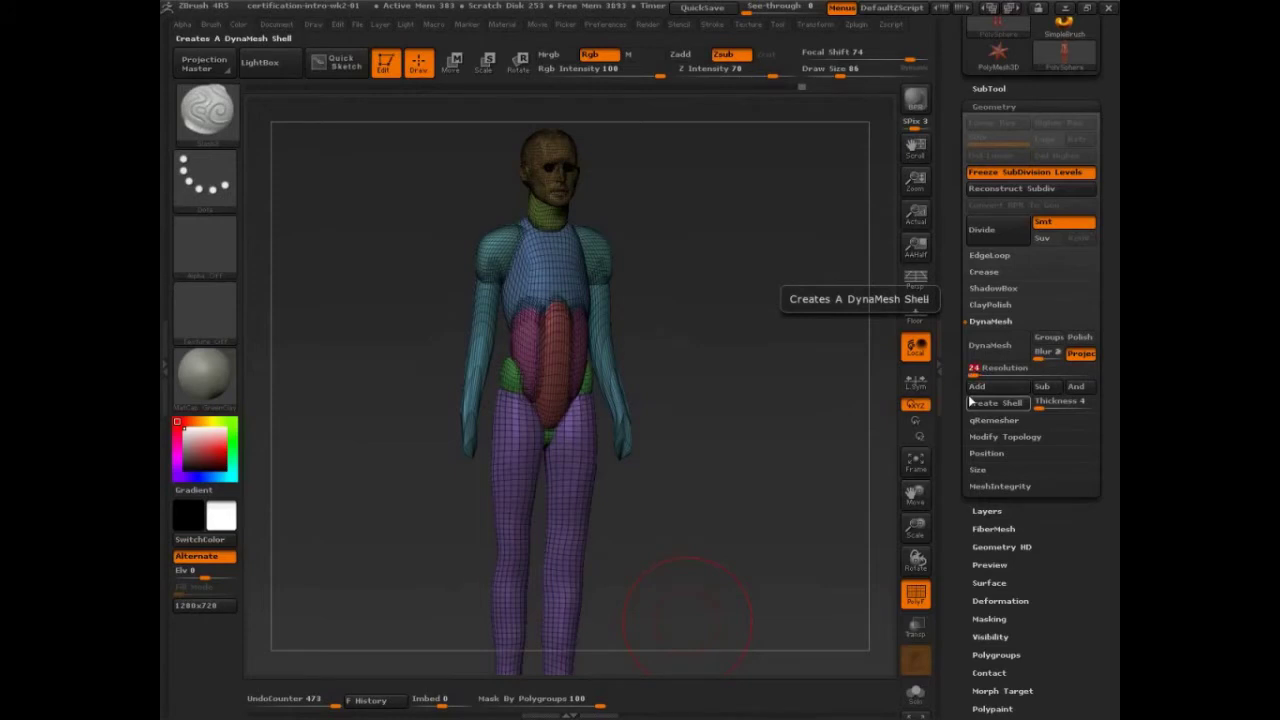
- Try DynaMesh conversions of the figure at resolutions 24 and 16, undoing each one
click(972, 402)
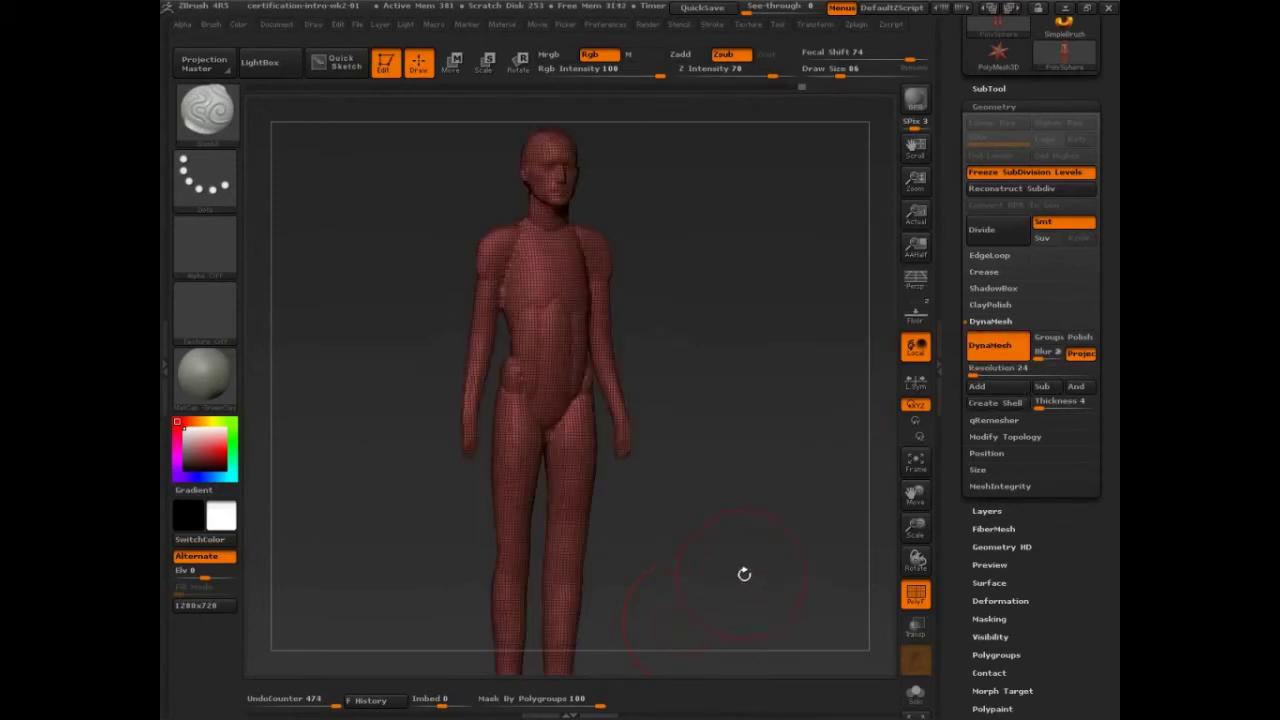
key(ctrl+z)
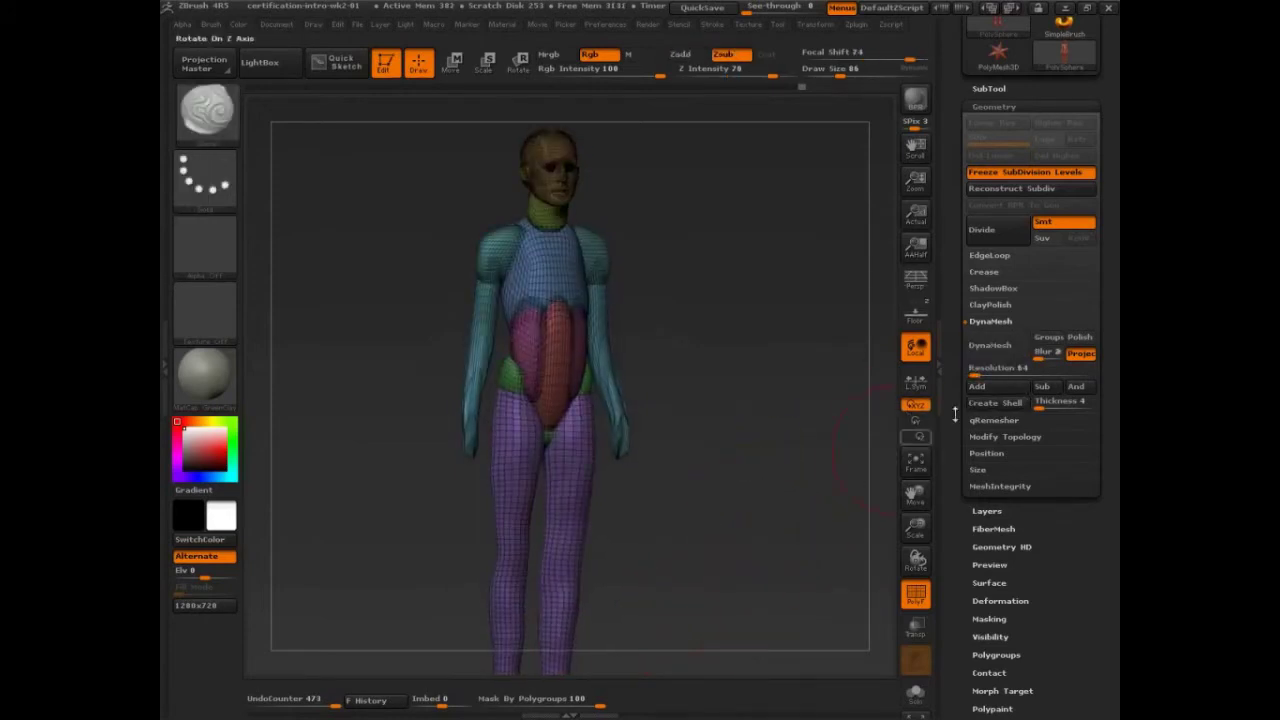
drag(970, 371, 964, 371)
click(988, 351)
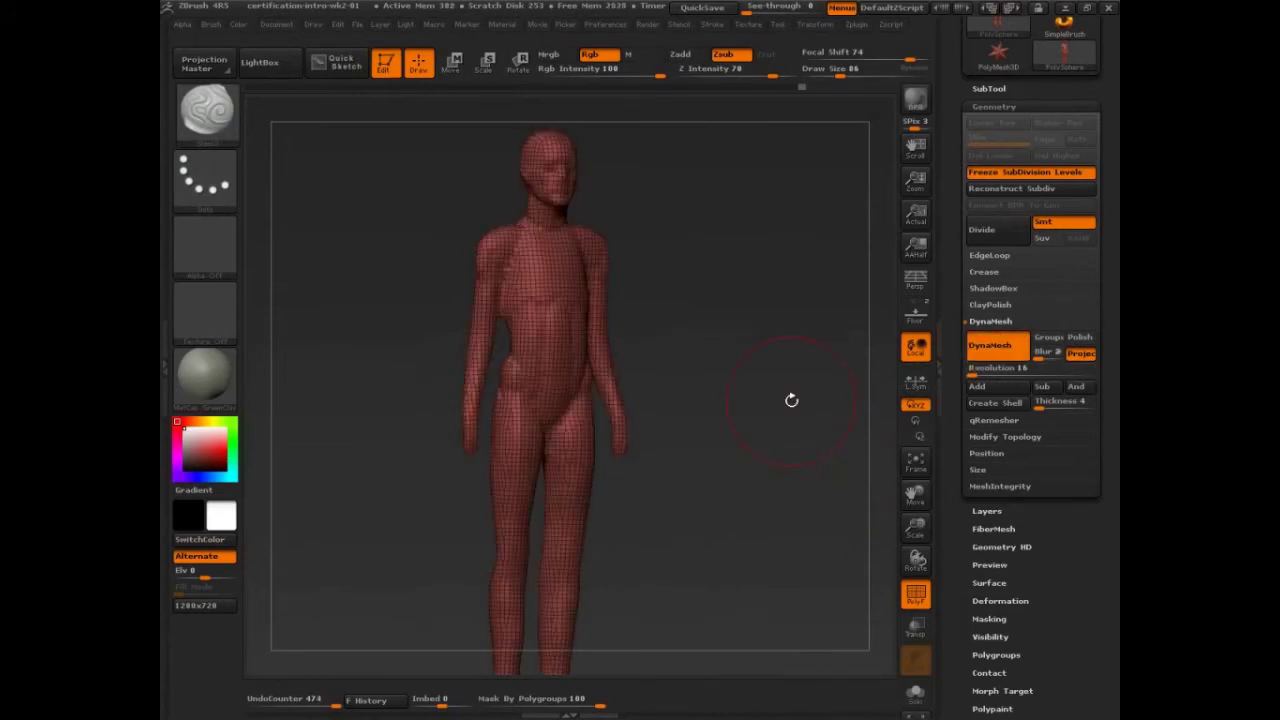
key(ctrl+z)
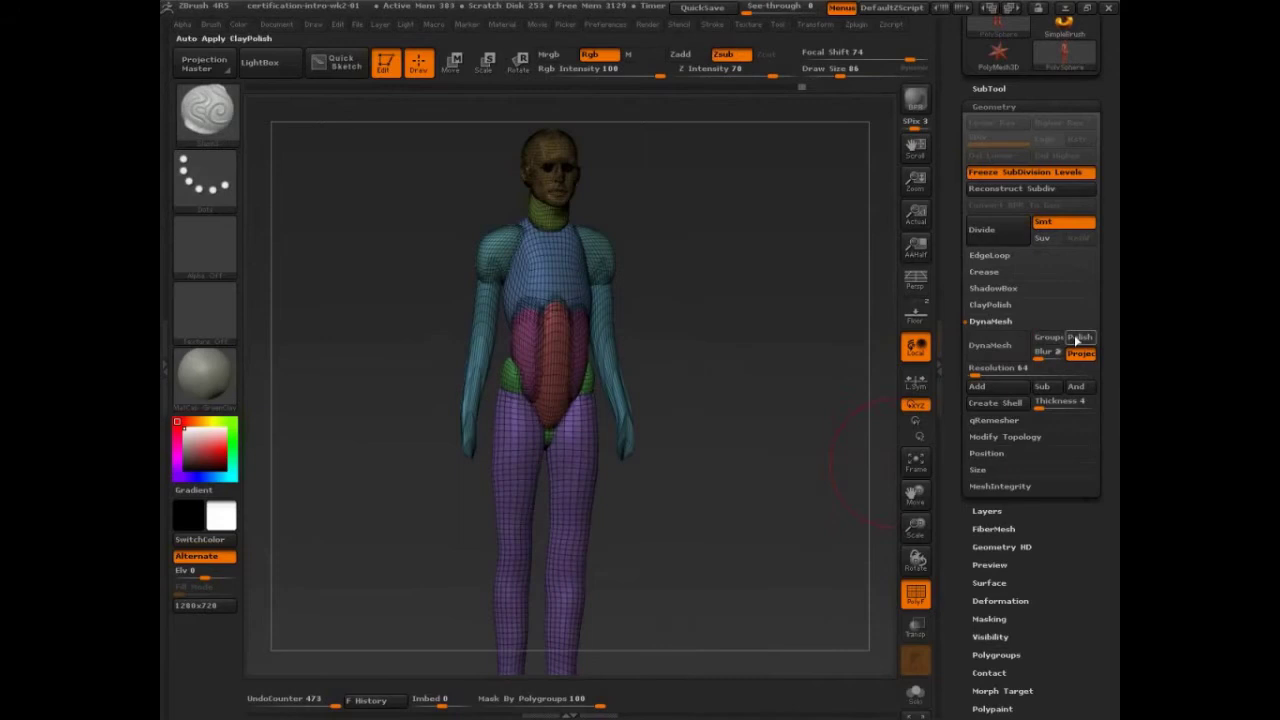
- Turn off DynaMesh projection and compare conversions of the figure at resolutions 64 and 16, undoing the first one
click(1081, 354)
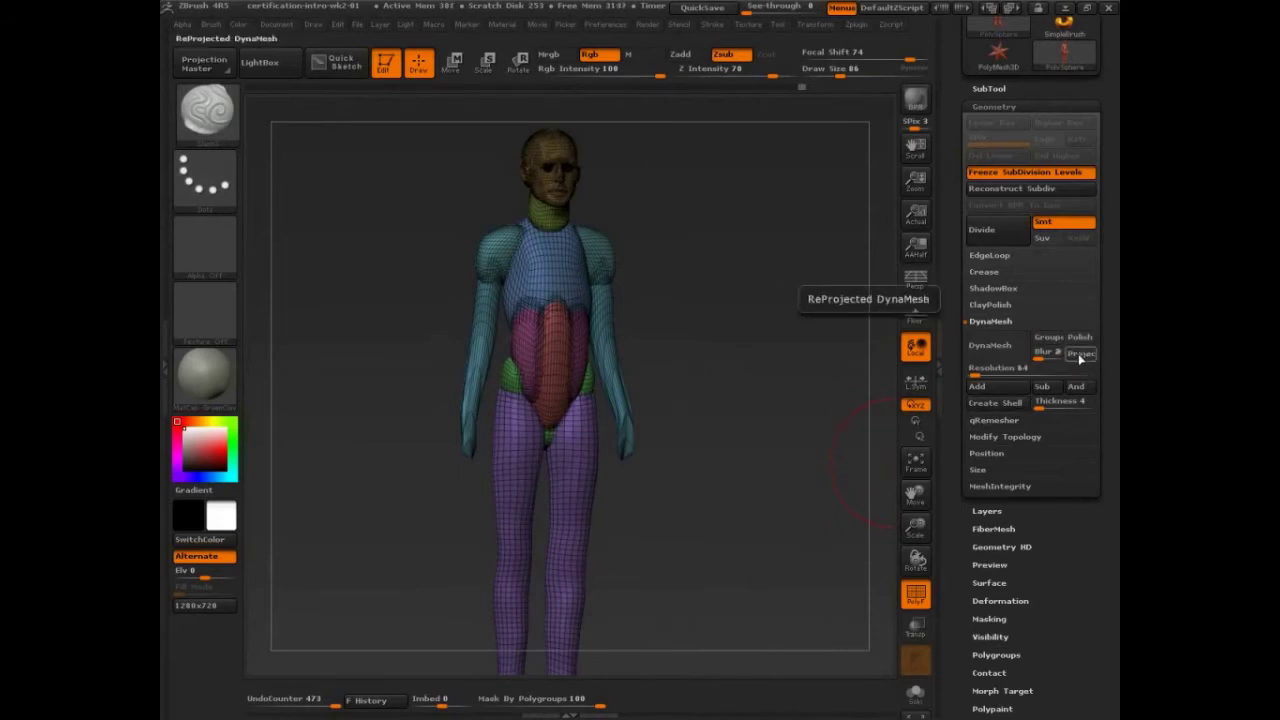
click(998, 350)
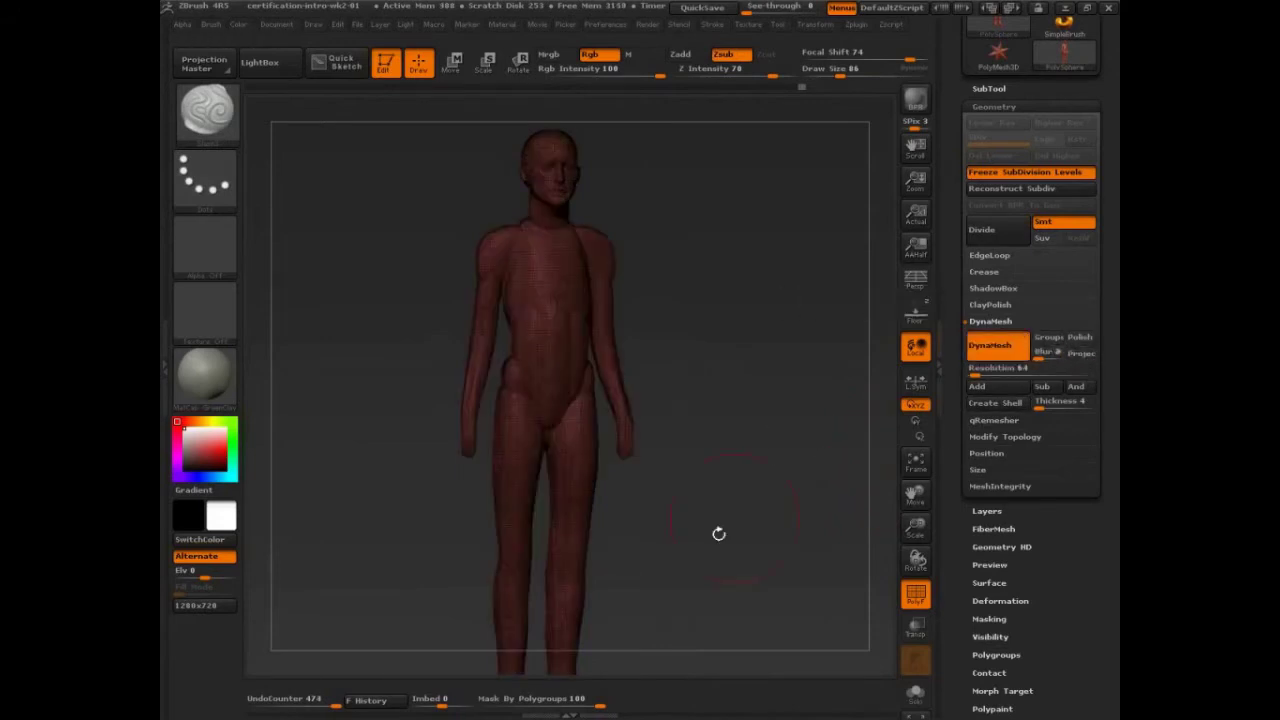
key(ctrl+z)
drag(991, 369, 920, 378)
click(995, 354)
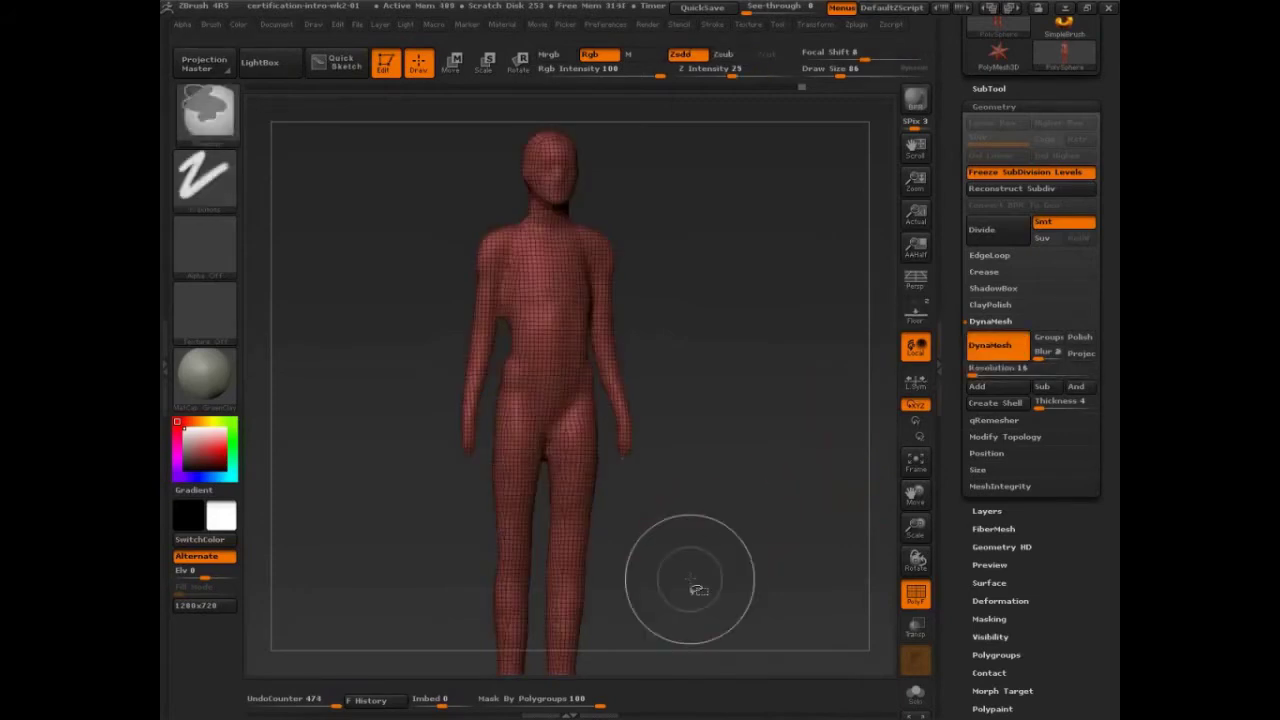
- Draw temporary green annotation lines along the figure's torso, arm and leg outlines, and circle the DynaMesh projection option
mouse_move(531, 188)
ctrl+shift+mouse_down()
mouse_move(488, 330)
mouse_move(525, 342)
mouse_move(500, 440)
mouse_move(500, 662)
mouse_move(600, 400)
mouse_move(590, 320)
ctrl+shift+mouse_up()
drag(1068, 368, 1053, 357)
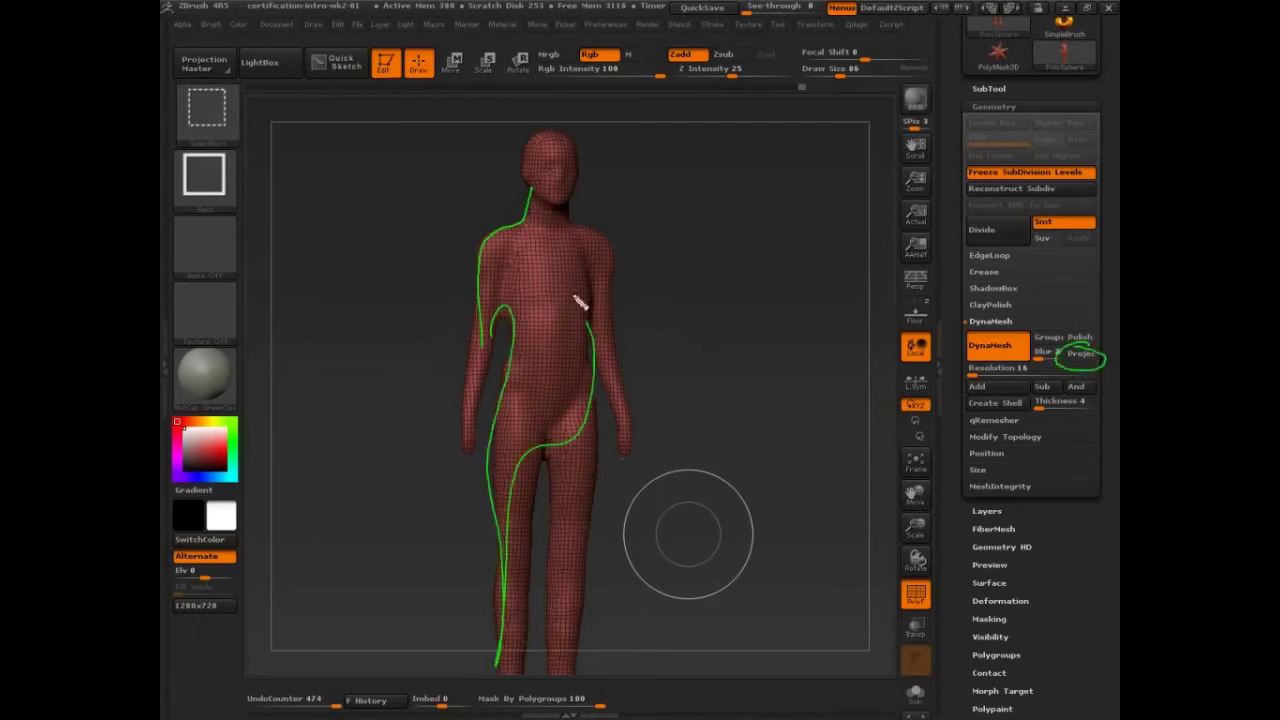
mouse_move(584, 230)
mouse_down()
mouse_move(628, 372)
mouse_move(626, 450)
mouse_up()
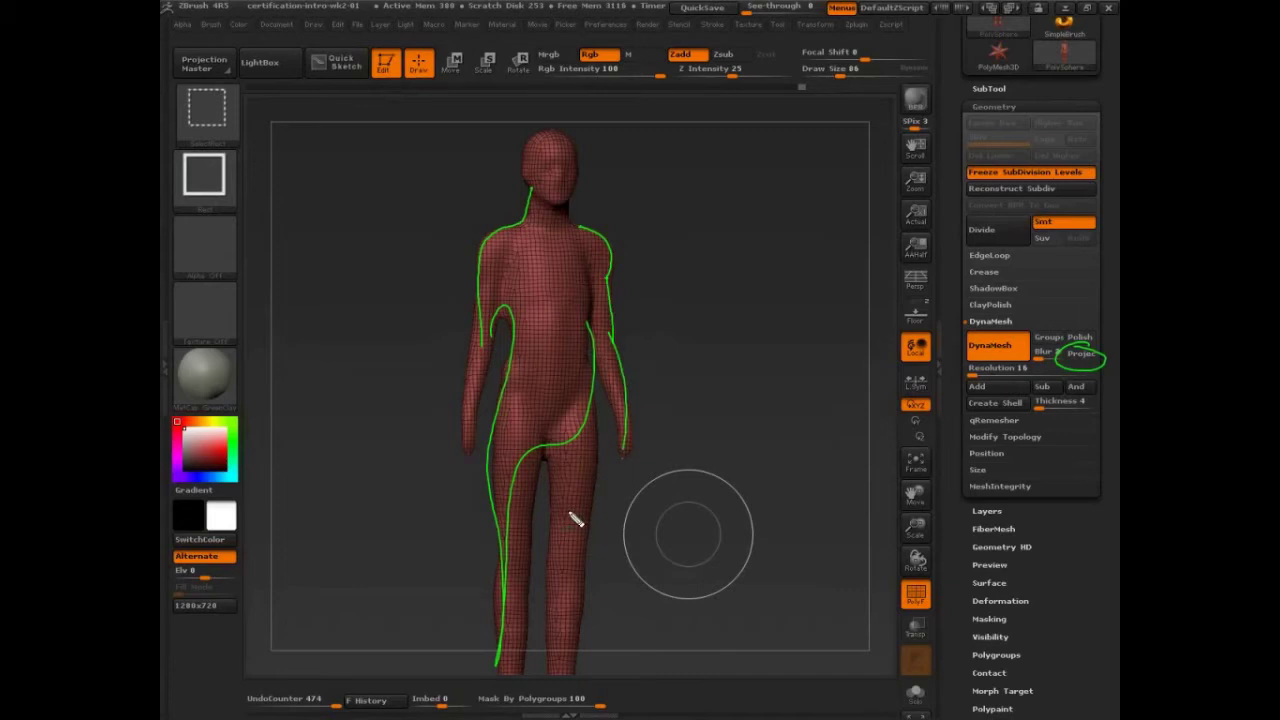
key(Escape)
shift+drag(680, 503, 783, 532)
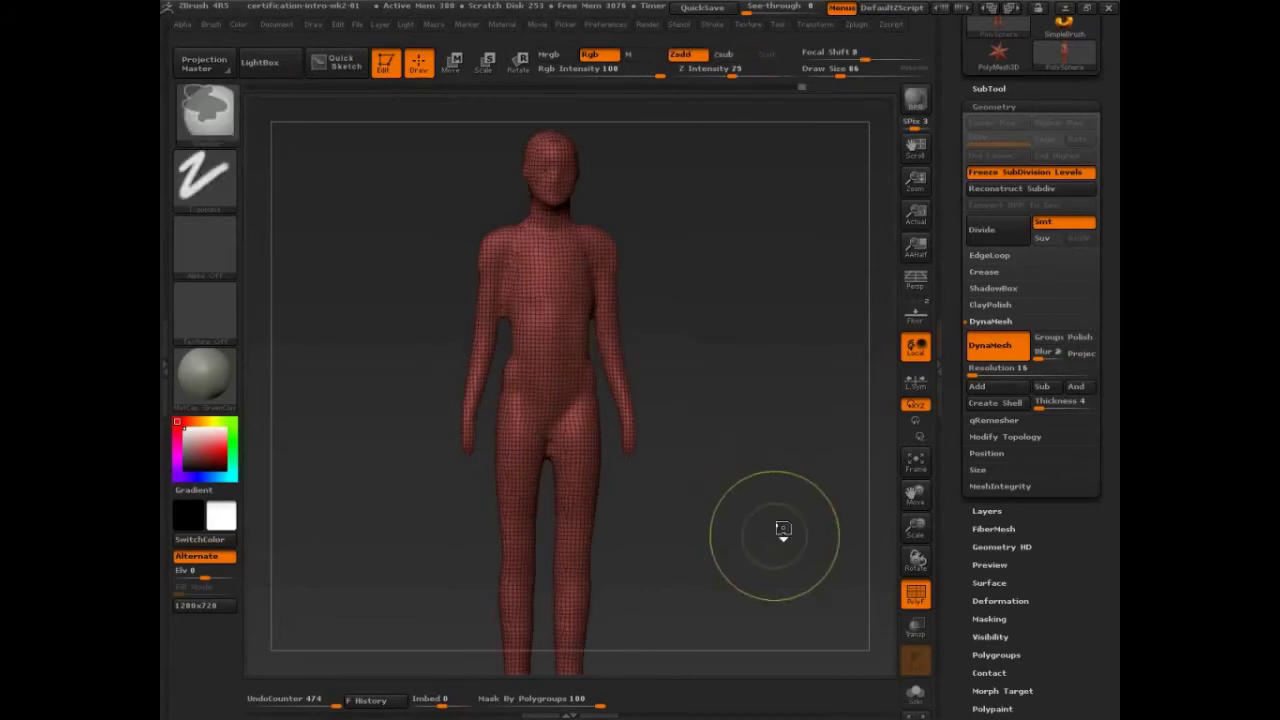
- Undo the DynaMesh conversion without projection and set the DynaMesh resolution to 8
key(ctrl+z)
drag(741, 575, 843, 468)
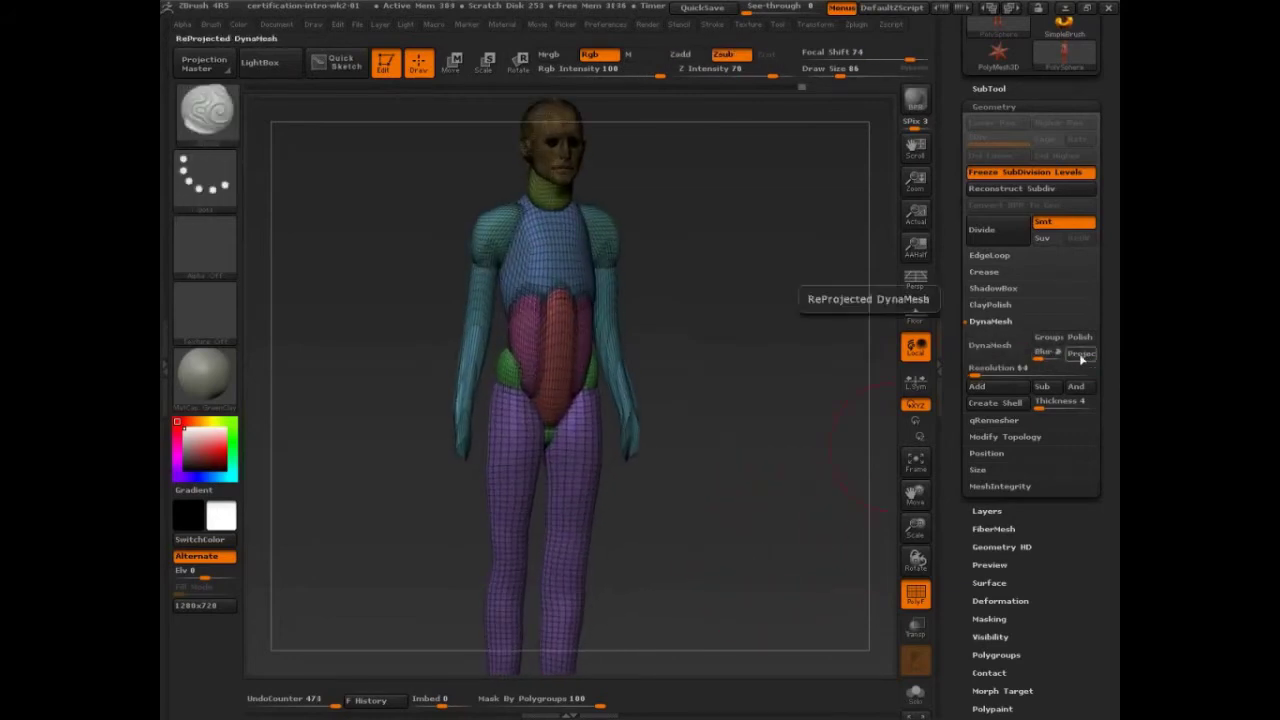
click(995, 368)
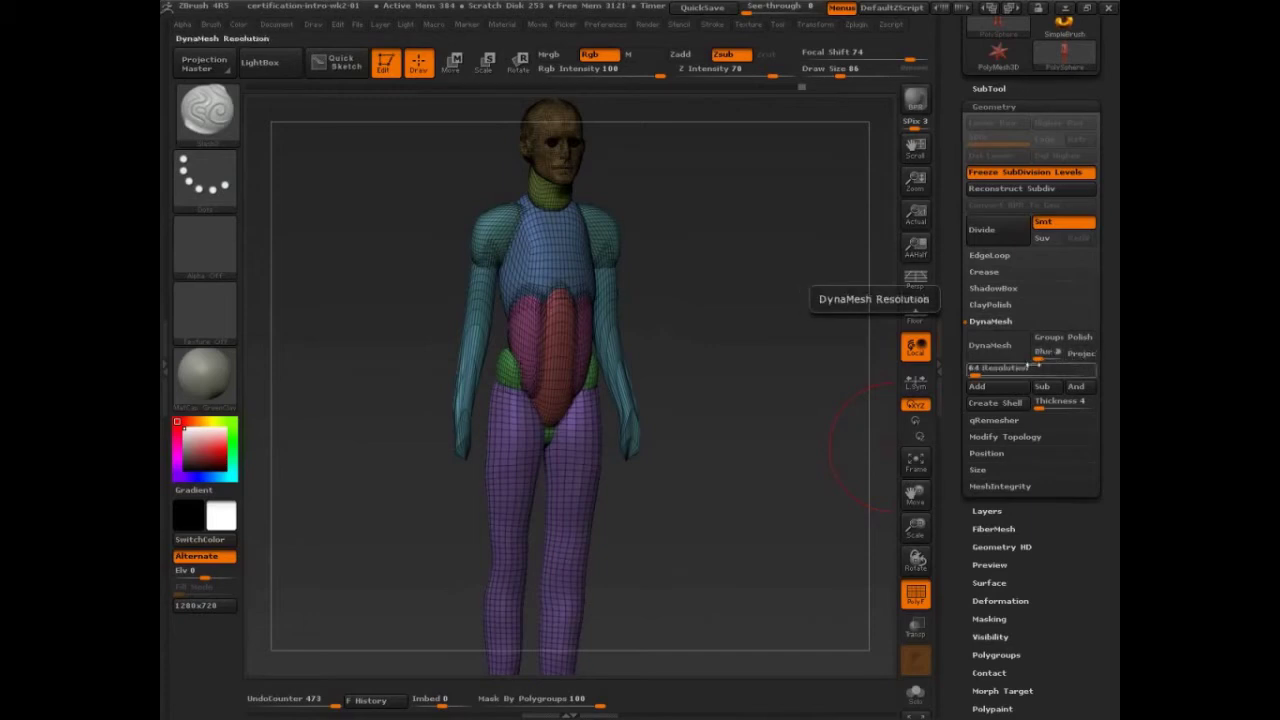
text(160)
drag(978, 372, 972, 373)
drag(726, 489, 698, 517)
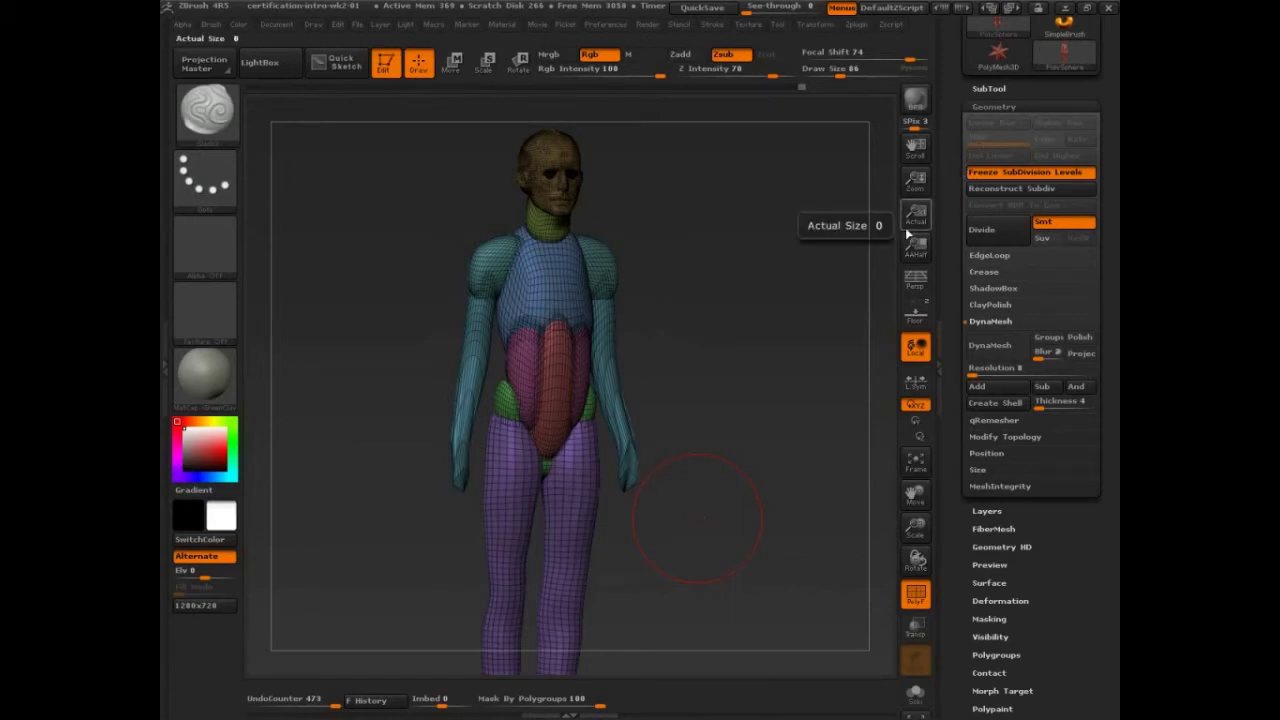
- Open the Unified Skin settings and read the description of the Skin Resolution option
click(994, 106)
drag(1037, 522, 1035, 471)
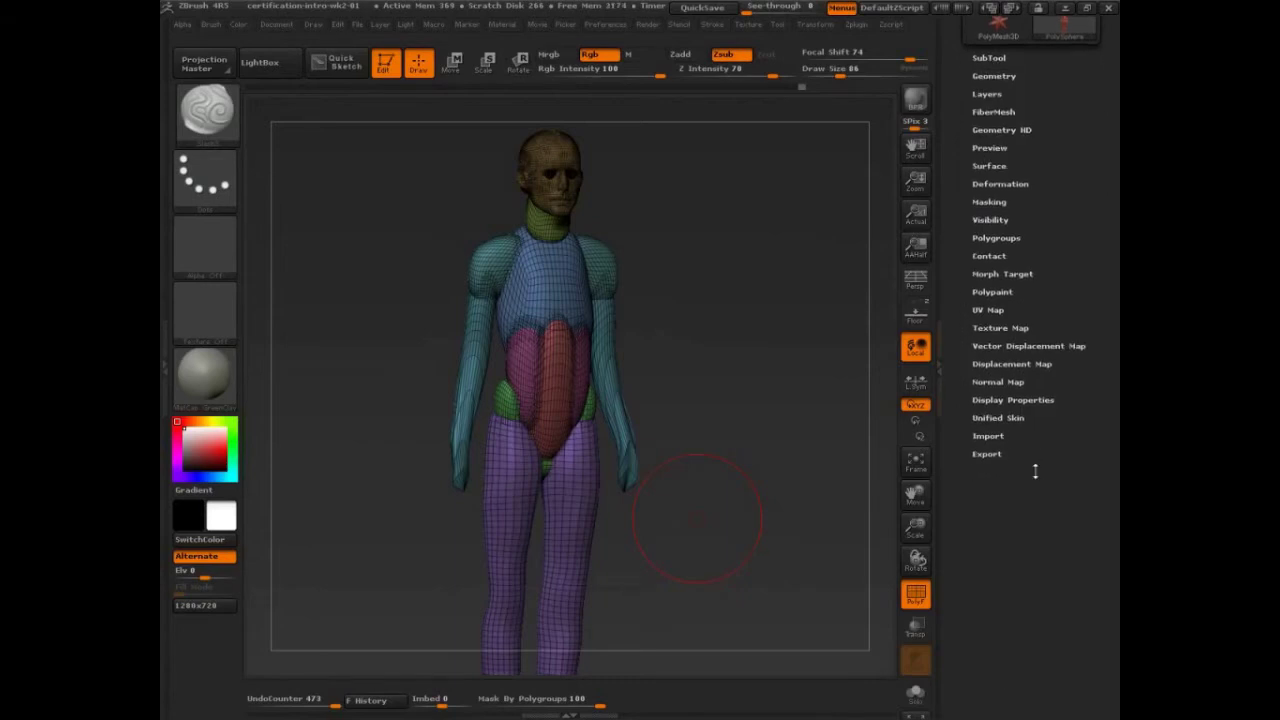
click(997, 418)
drag(1000, 275, 1048, 345)
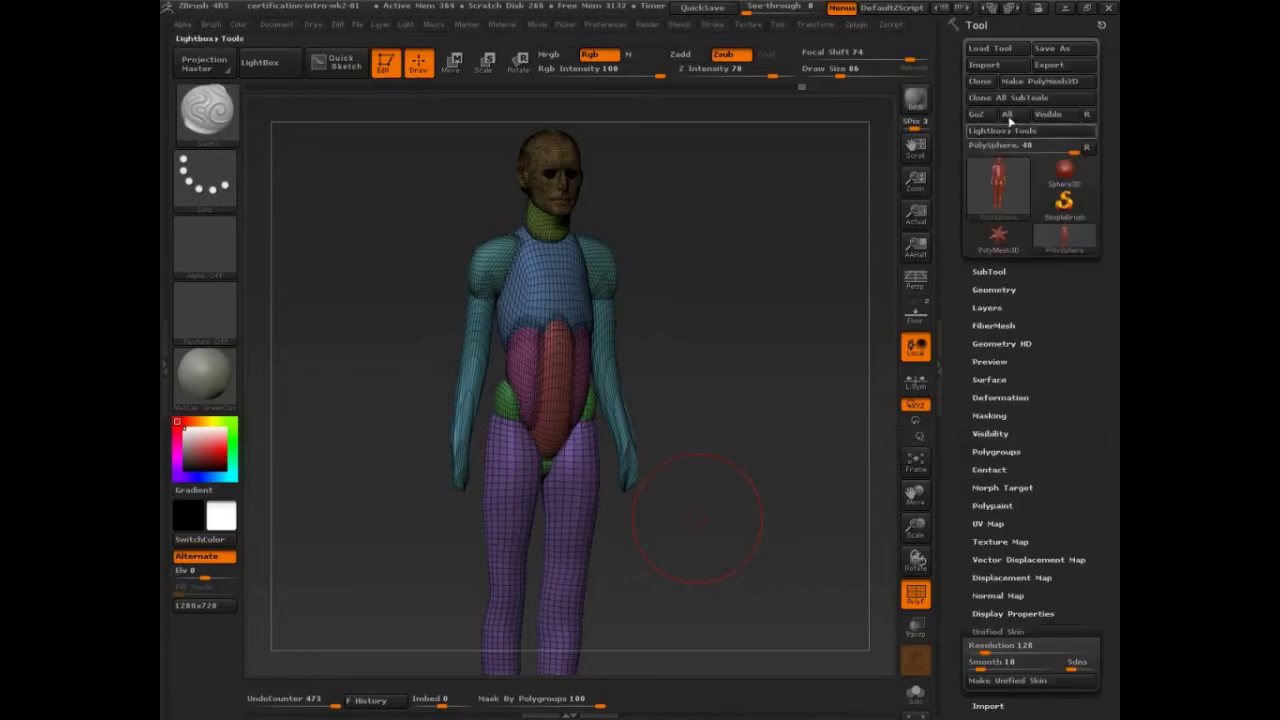
scroll(1043, 420, down, 5)
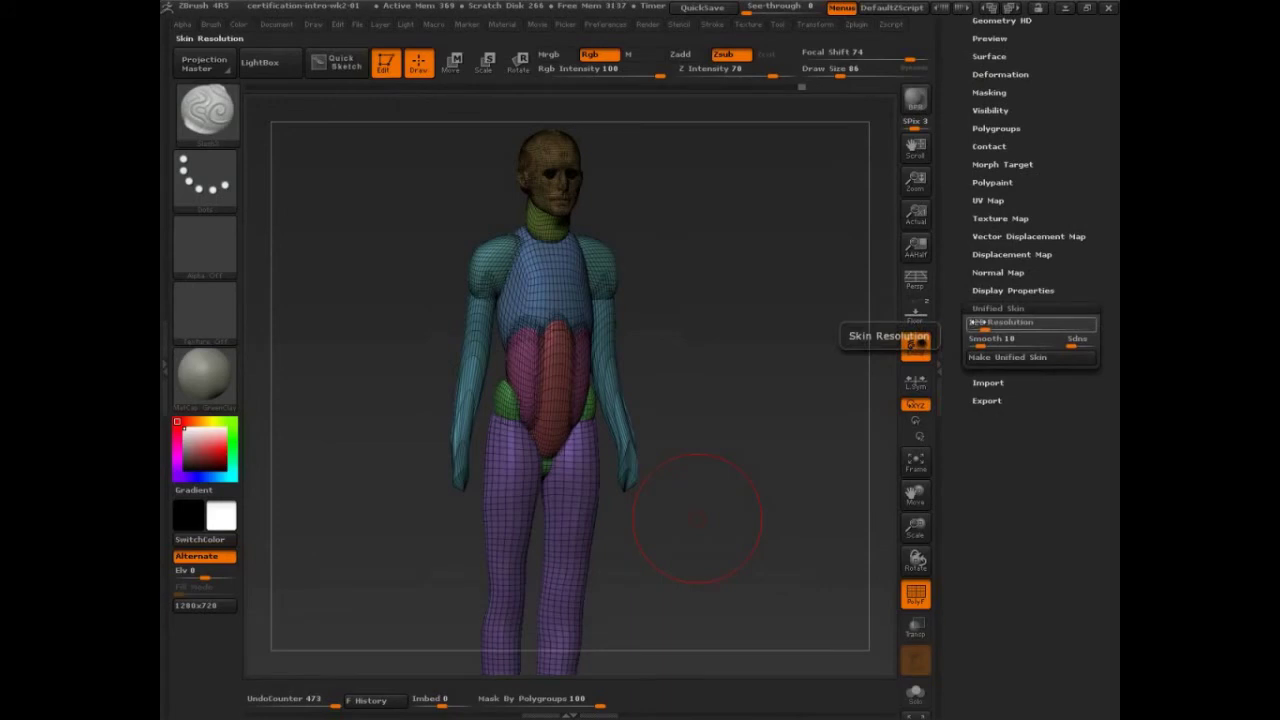
key(ctrl)
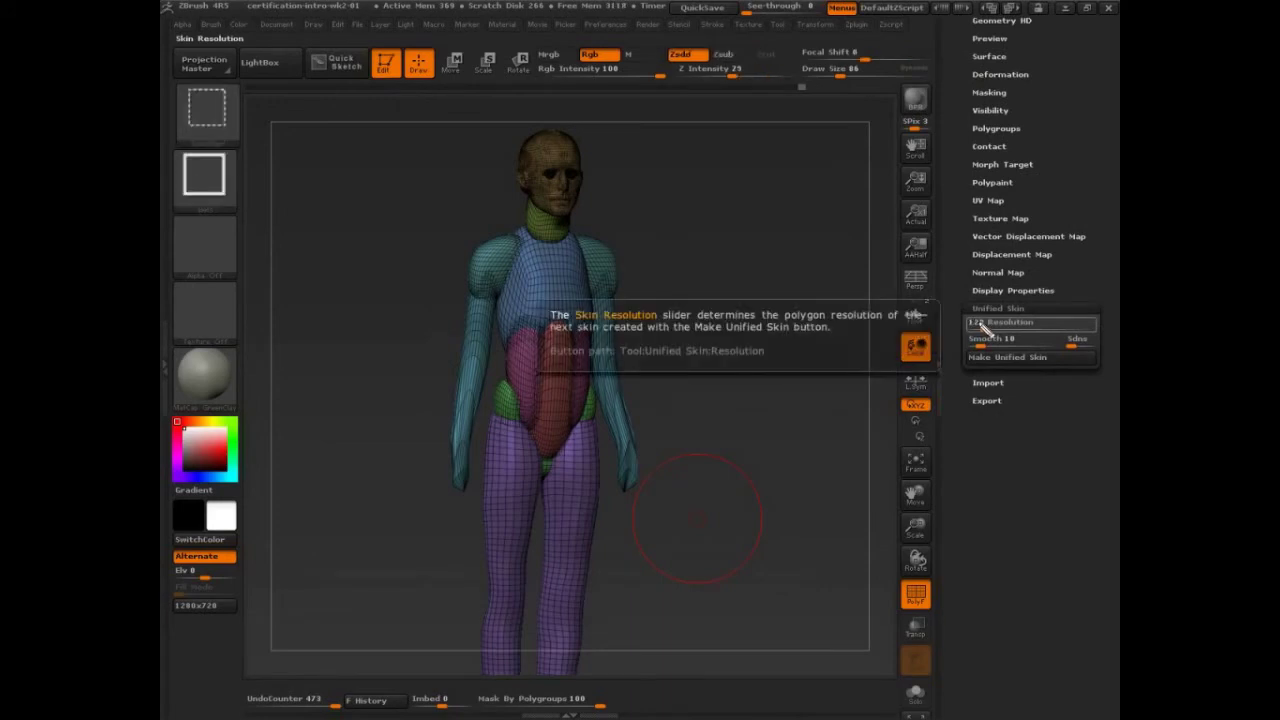
mouse_move(1098, 302)
mouse_down()
mouse_move(935, 320)
mouse_move(1105, 300)
mouse_up()
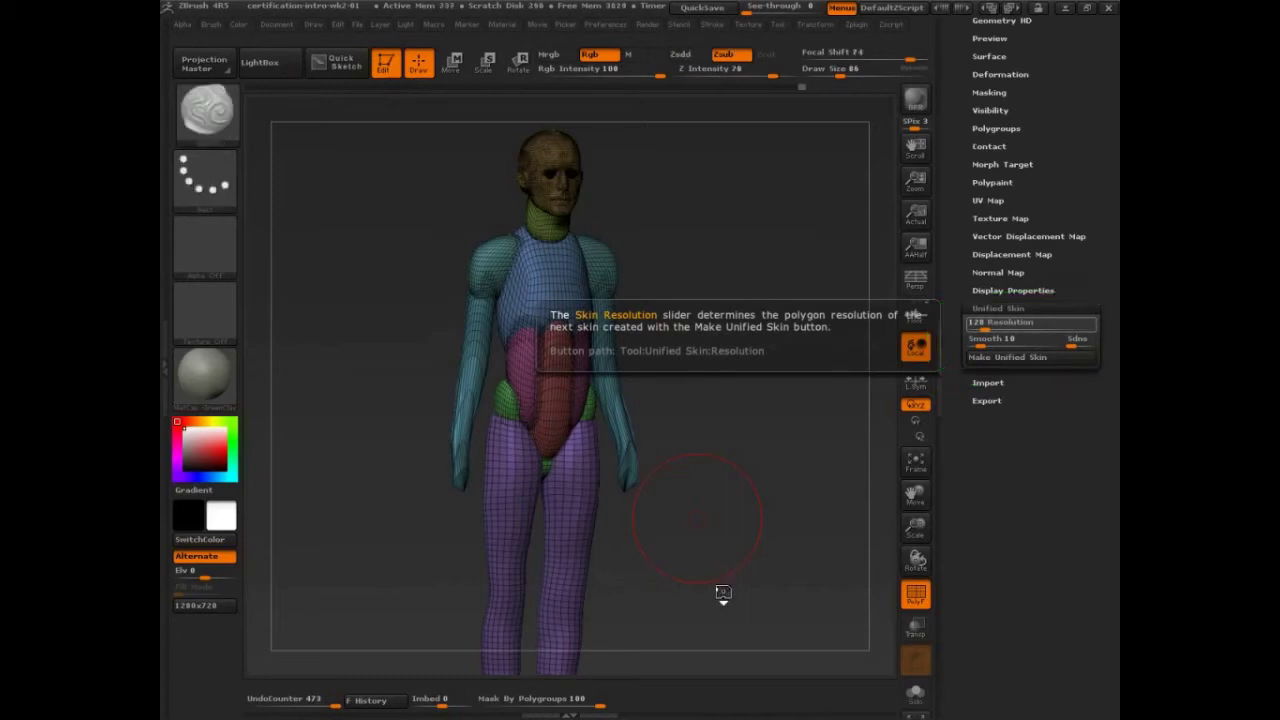
- Hide the polygon wireframe and show the whole figure from head to feet
mouse_move(720, 594)
mouse_down()
mouse_move(737, 574)
mouse_move(729, 470)
mouse_move(706, 523)
mouse_up()
key(shift+f)
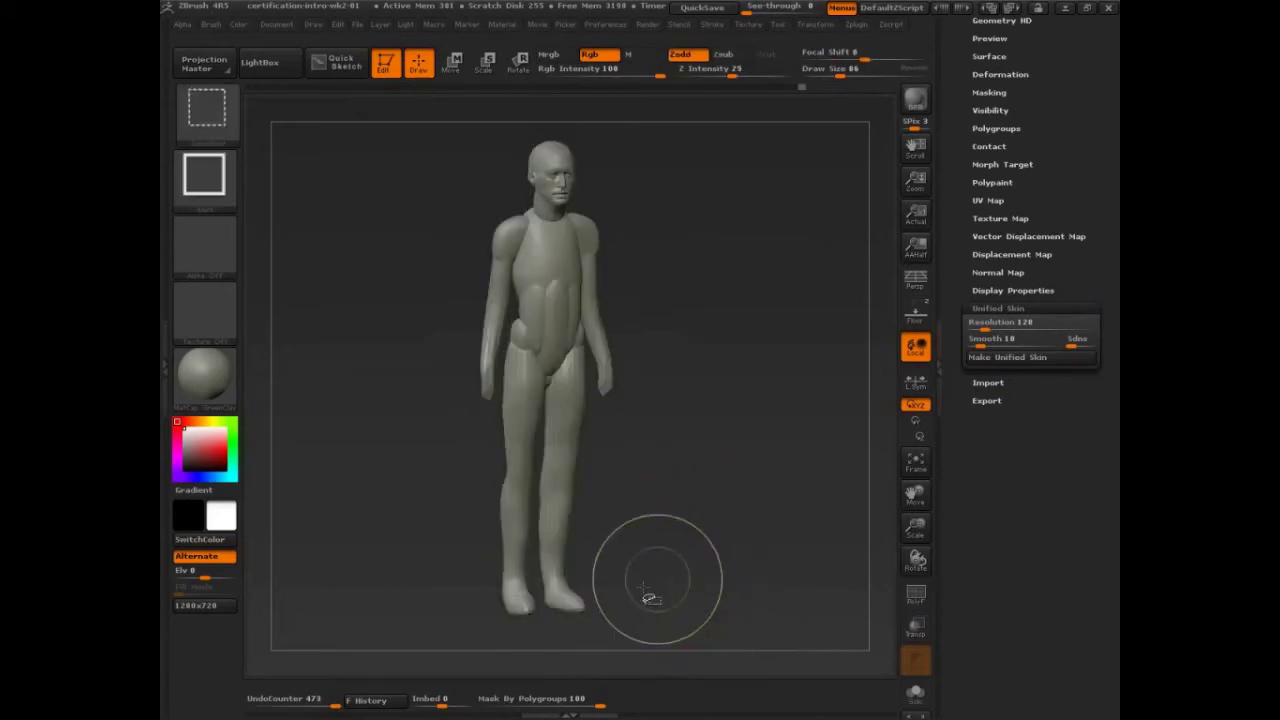
mouse_move(491, 140)
mouse_down()
mouse_move(497, 199)
mouse_move(480, 197)
mouse_up()
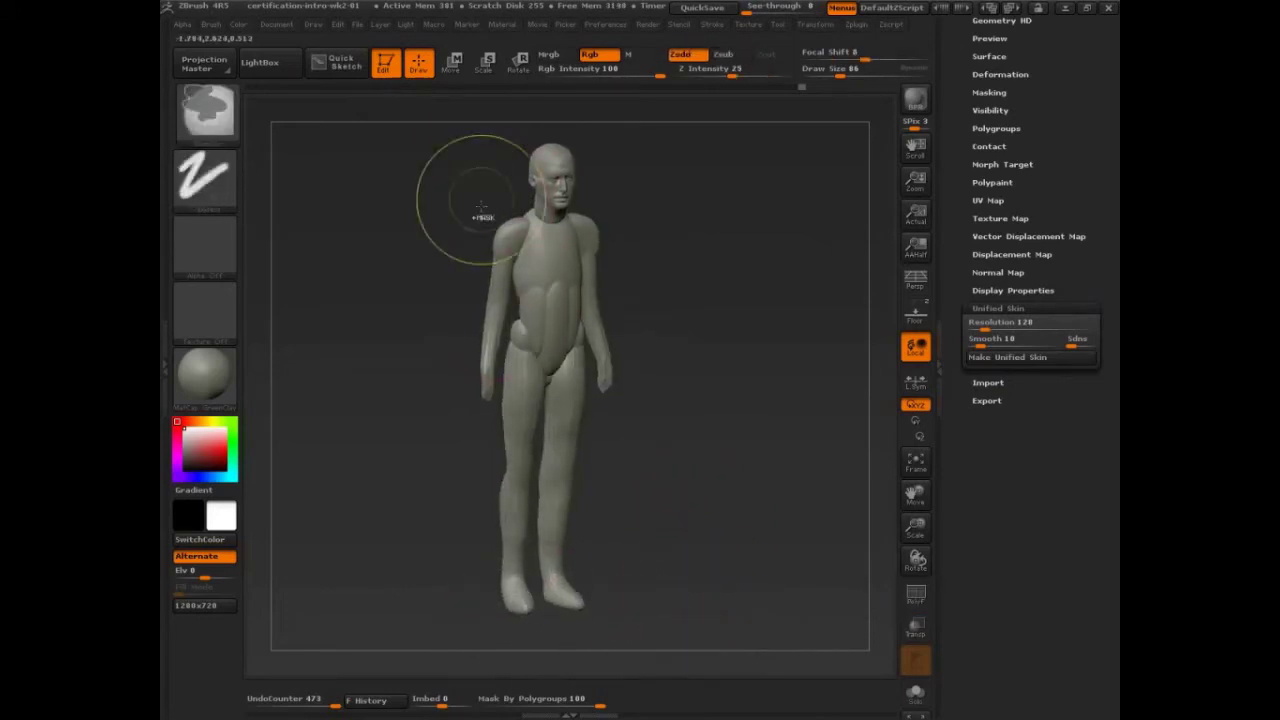
- Draw a temporary green annotation grid of crossing horizontal and vertical lines as a plane through the figure
key(ctrl+shift+d)
drag(485, 126, 471, 662)
mouse_move(459, 158)
mouse_down()
mouse_move(776, 88)
mouse_move(745, 557)
mouse_up()
drag(488, 632, 765, 543)
drag(466, 552, 738, 458)
drag(481, 458, 737, 370)
drag(497, 376, 730, 302)
drag(478, 316, 750, 236)
drag(487, 254, 714, 182)
drag(486, 211, 720, 122)
drag(552, 138, 515, 608)
drag(617, 140, 566, 592)
drag(683, 140, 624, 572)
drag(724, 80, 676, 588)
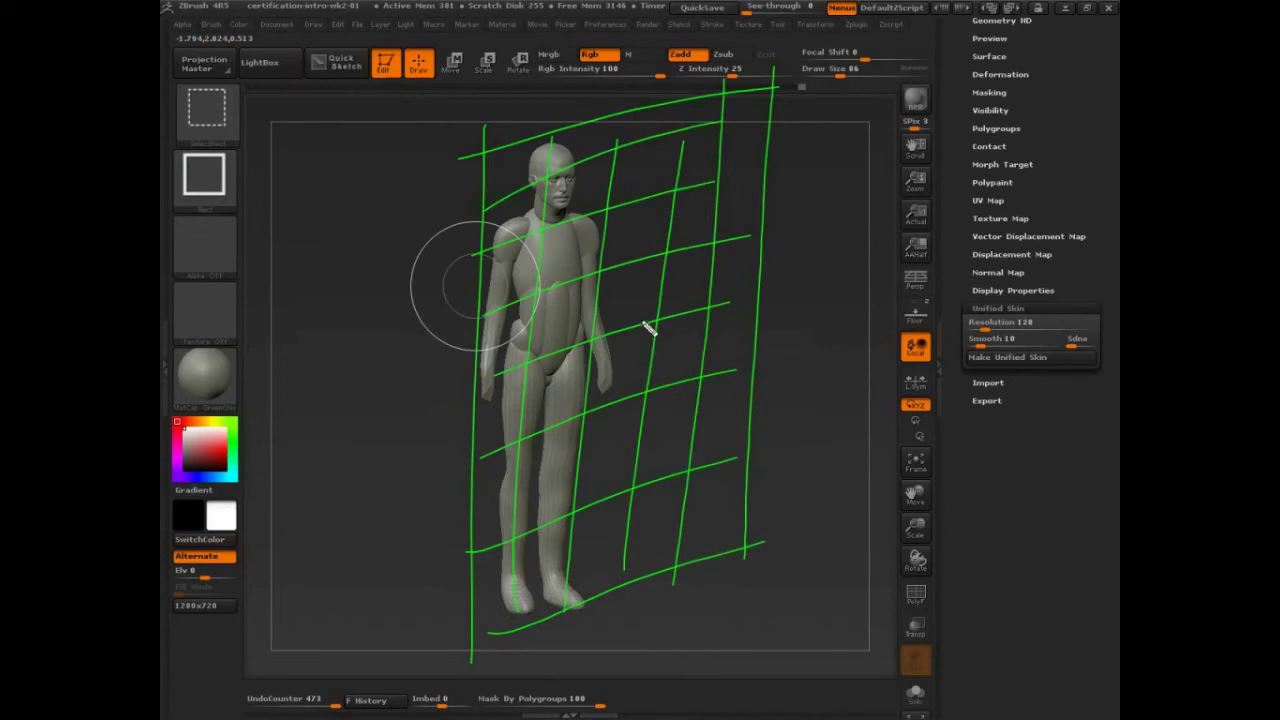
- Sketch a second temporary annotation plane beside the figure, with arrows and a hatched cone illustrating how the volume is sampled
mouse_move(652, 318)
mouse_down()
mouse_move(602, 304)
mouse_move(610, 312)
mouse_up()
drag(362, 88, 334, 598)
mouse_move(358, 80)
mouse_down()
mouse_move(702, 8)
mouse_move(590, 682)
mouse_up()
drag(314, 488, 596, 708)
drag(430, 88, 393, 546)
drag(472, 55, 435, 390)
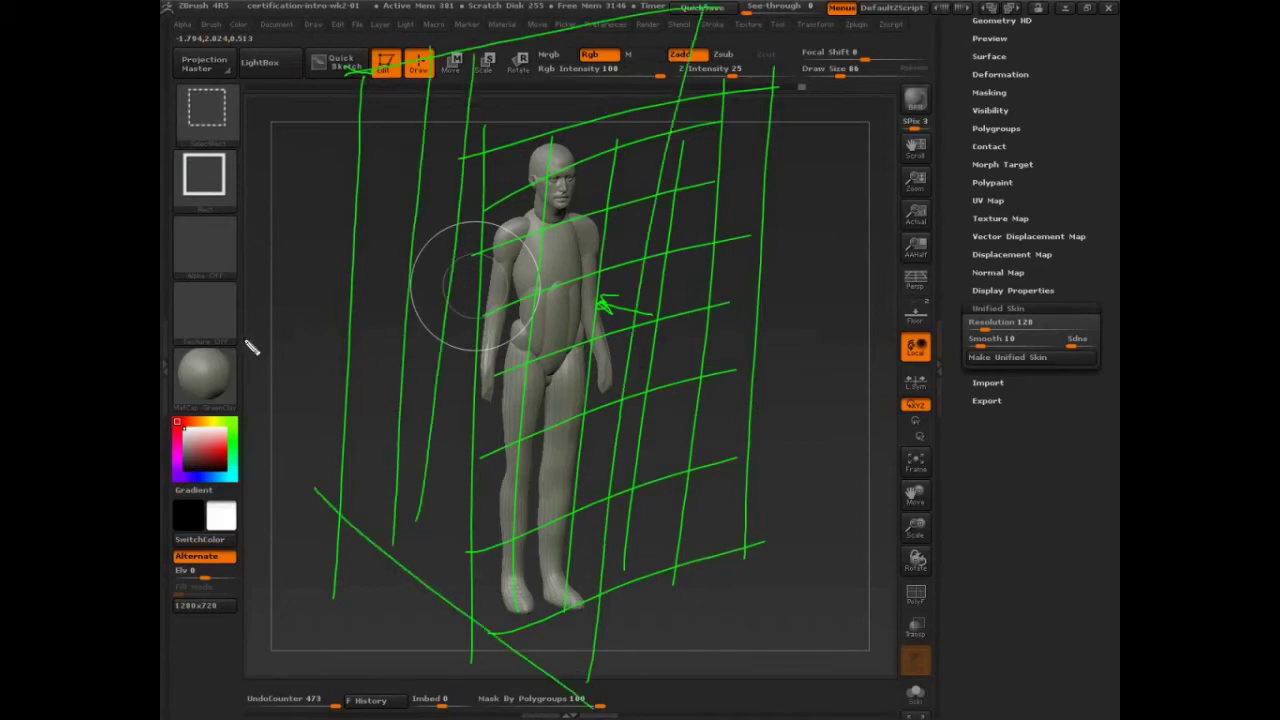
mouse_move(250, 343)
mouse_down()
mouse_move(360, 303)
mouse_move(337, 291)
mouse_move(362, 345)
mouse_up()
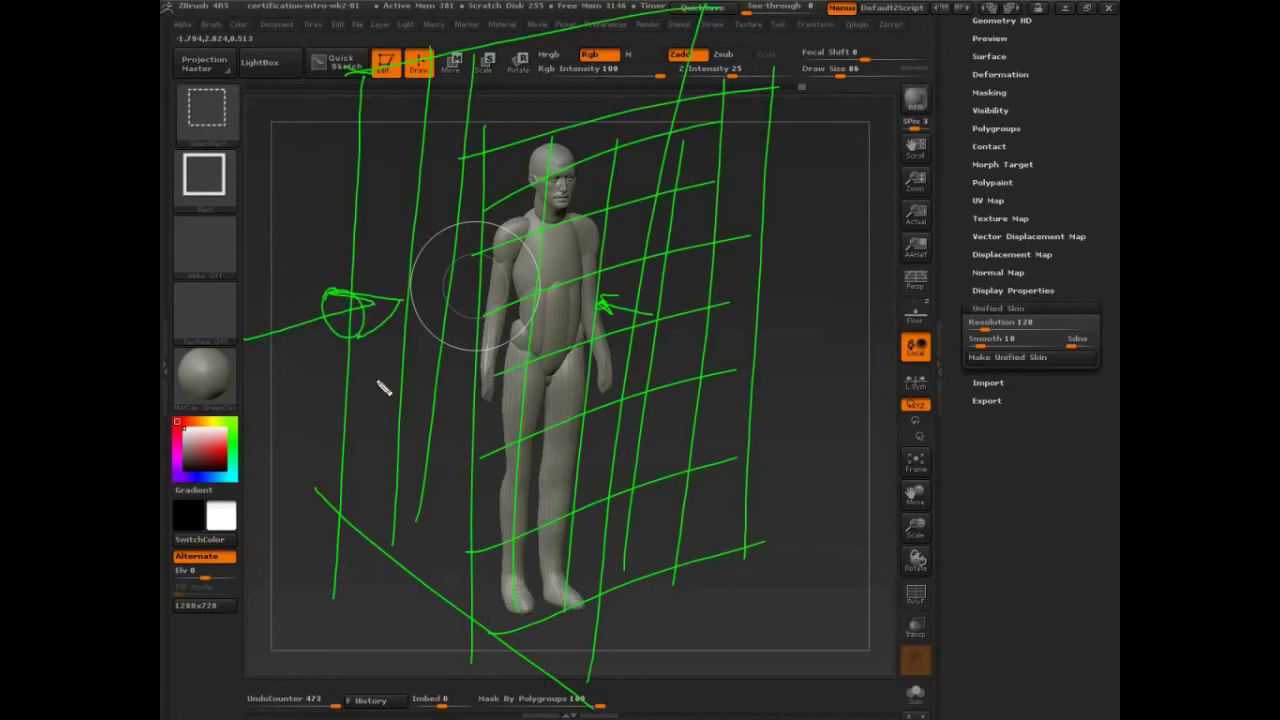
mouse_move(362, 300)
mouse_down()
mouse_move(366, 337)
mouse_move(398, 306)
mouse_up()
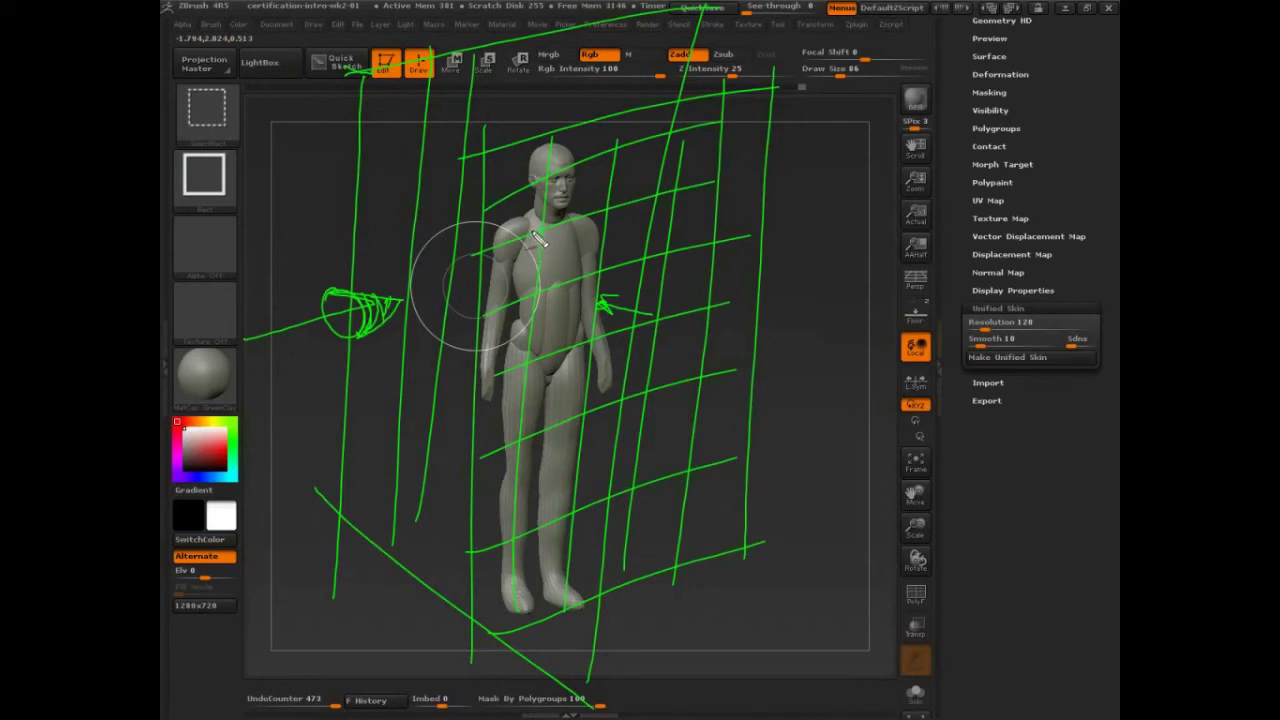
mouse_move(531, 226)
mouse_down()
mouse_move(558, 252)
mouse_move(578, 226)
mouse_up()
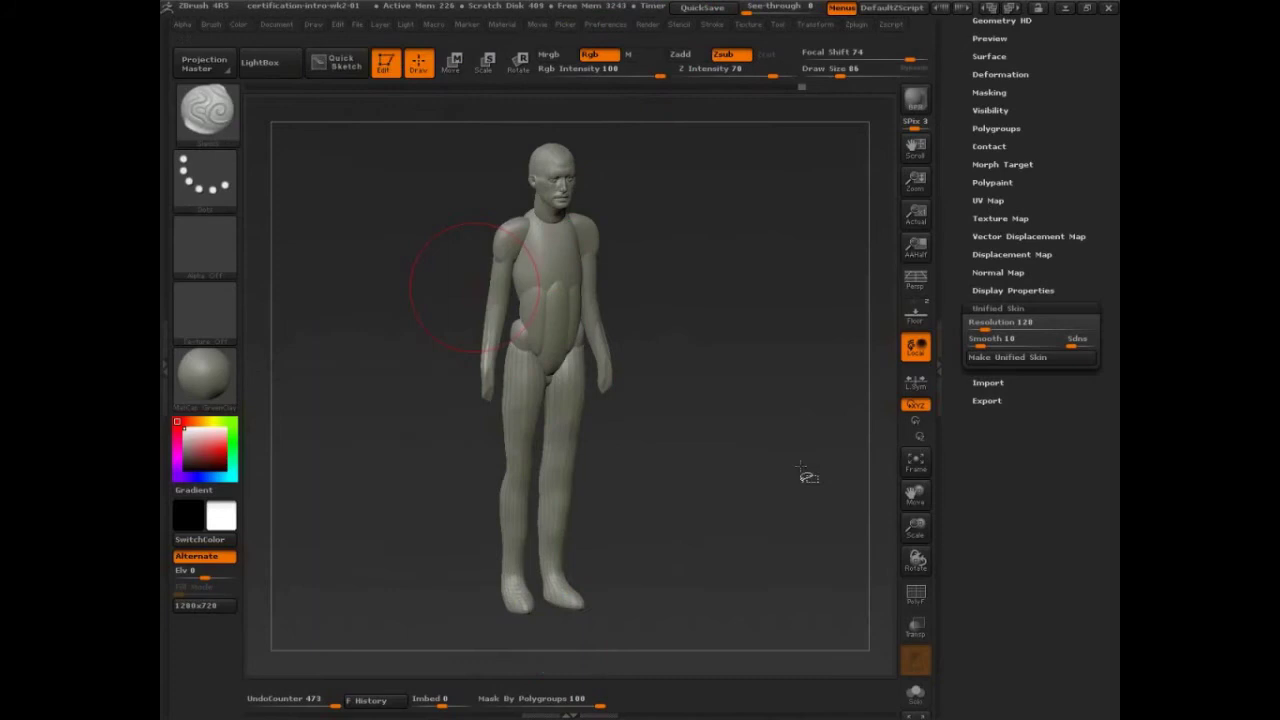
- Make a unified skin of the figure at resolution 128 with smoothing 10
drag(808, 477, 783, 496)
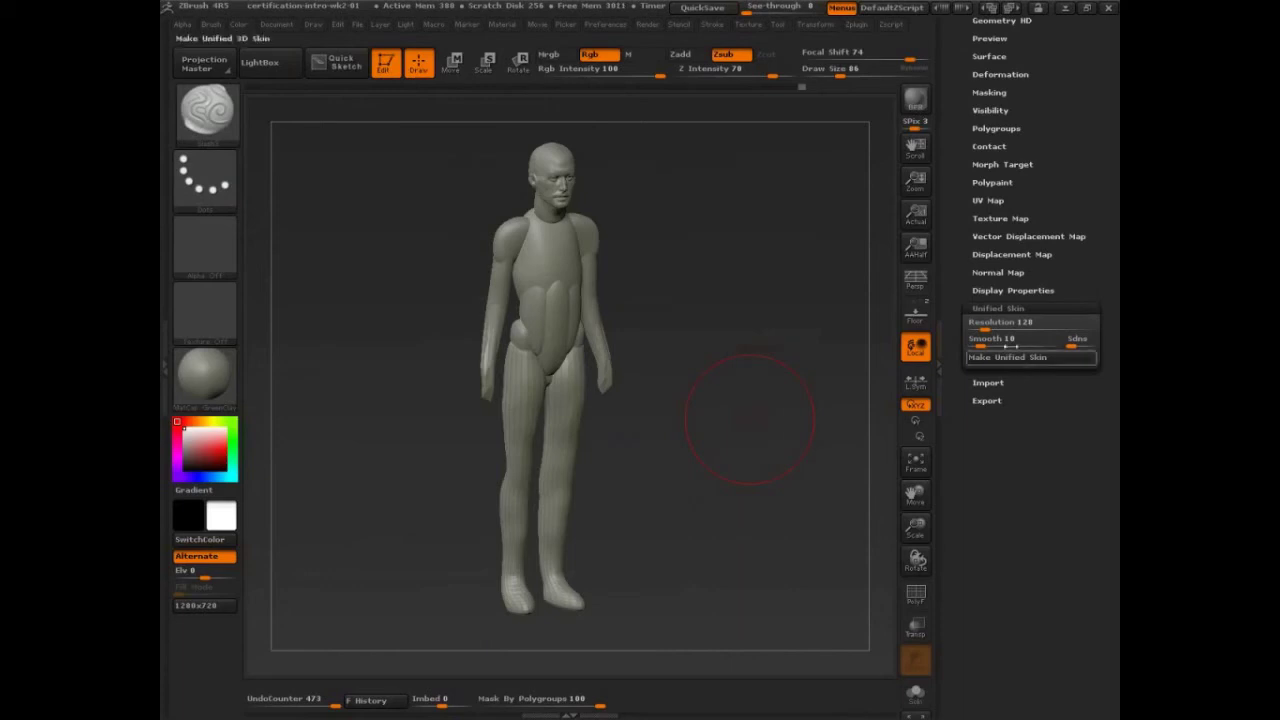
click(990, 324)
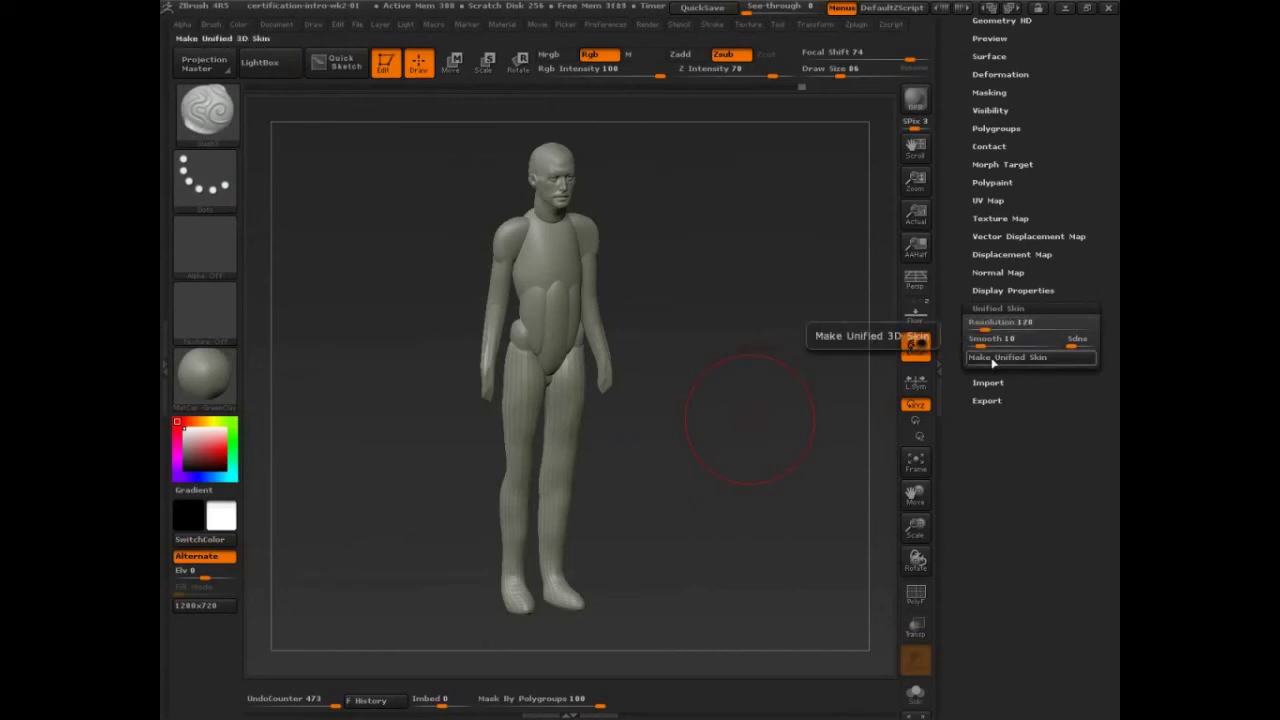
click(995, 360)
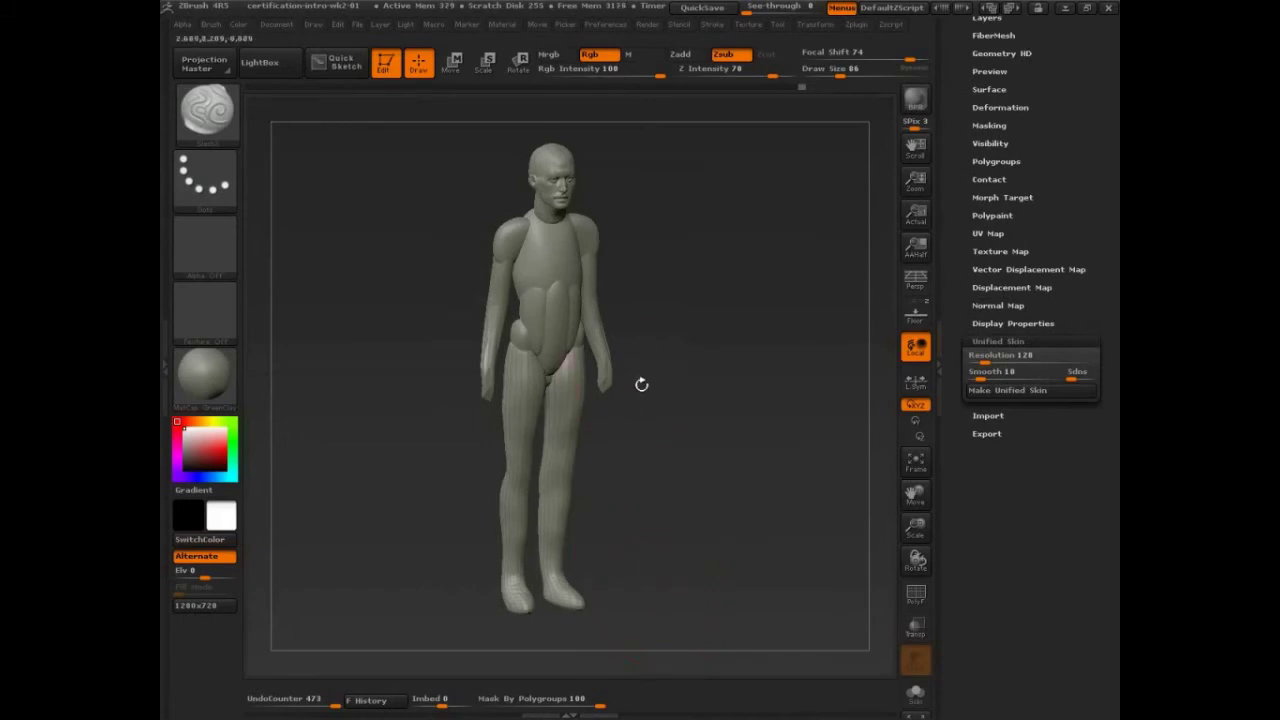
key(b)
key(s)
key(t)
key(shift+f)
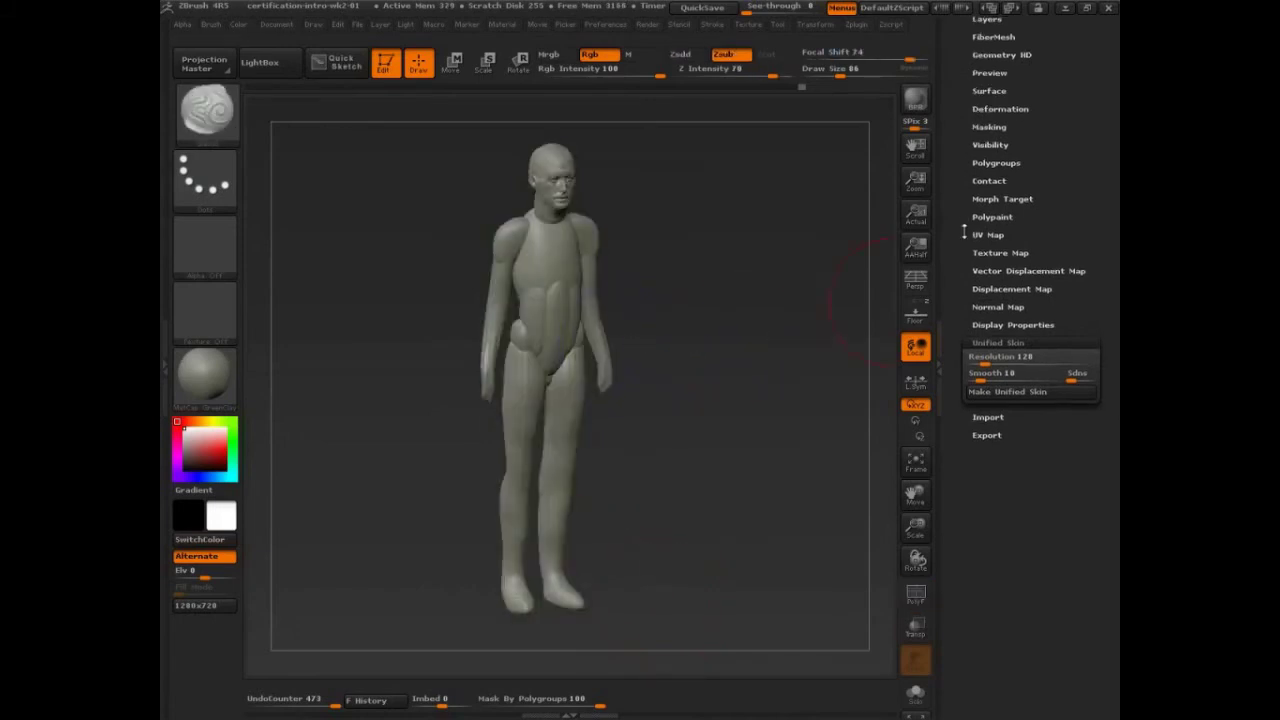
- Display the low-resolution unified skin of the figure and compare its surface with and without the polygon wireframe
scroll(1068, 258, up, 5)
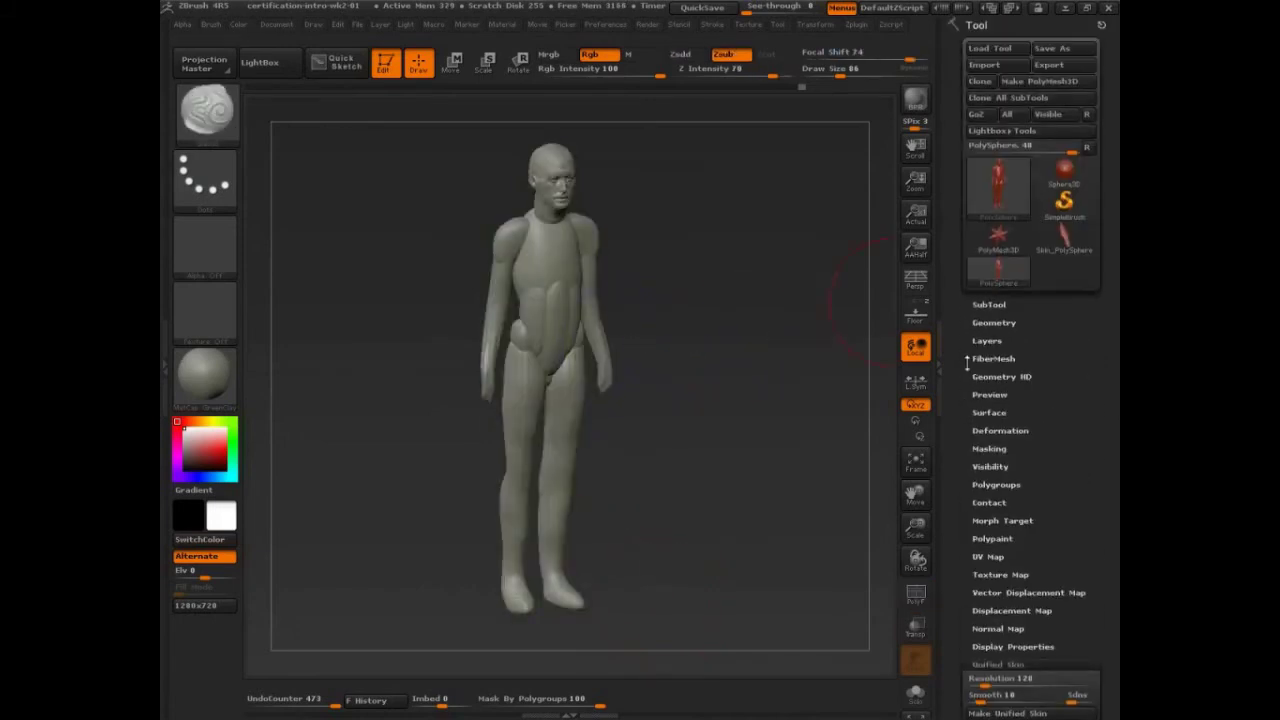
click(1066, 242)
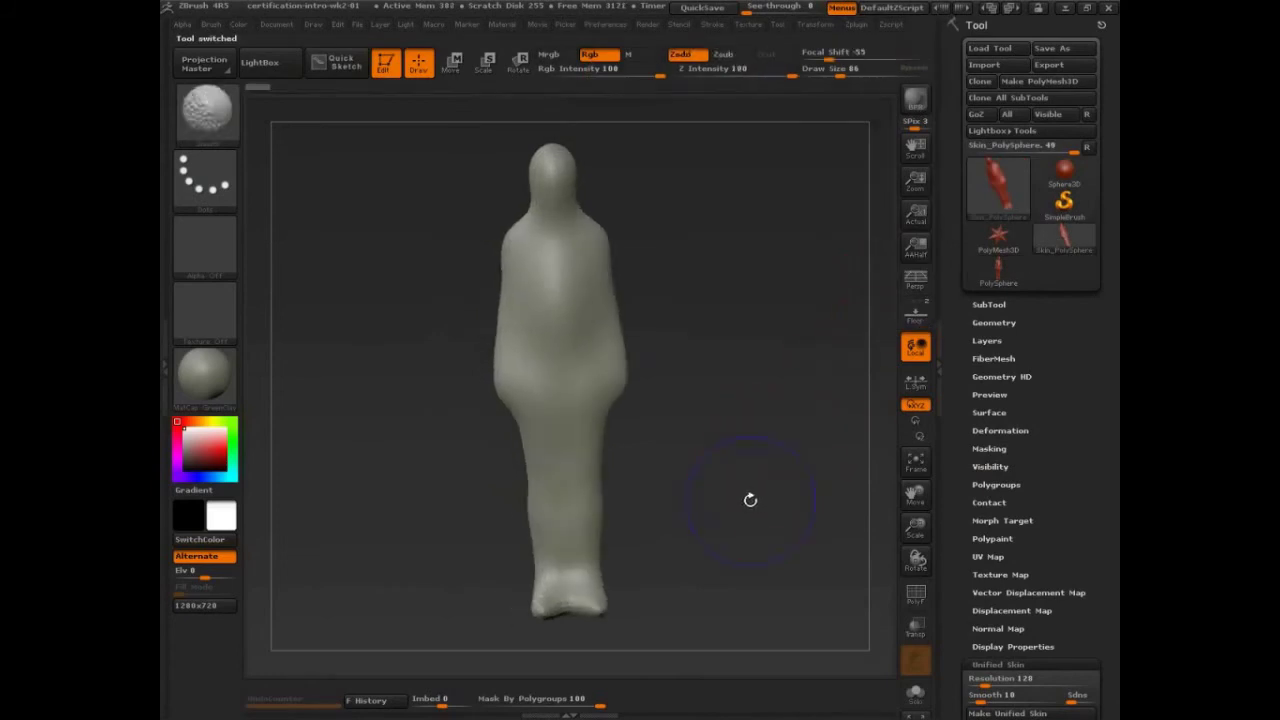
key(shift+f)
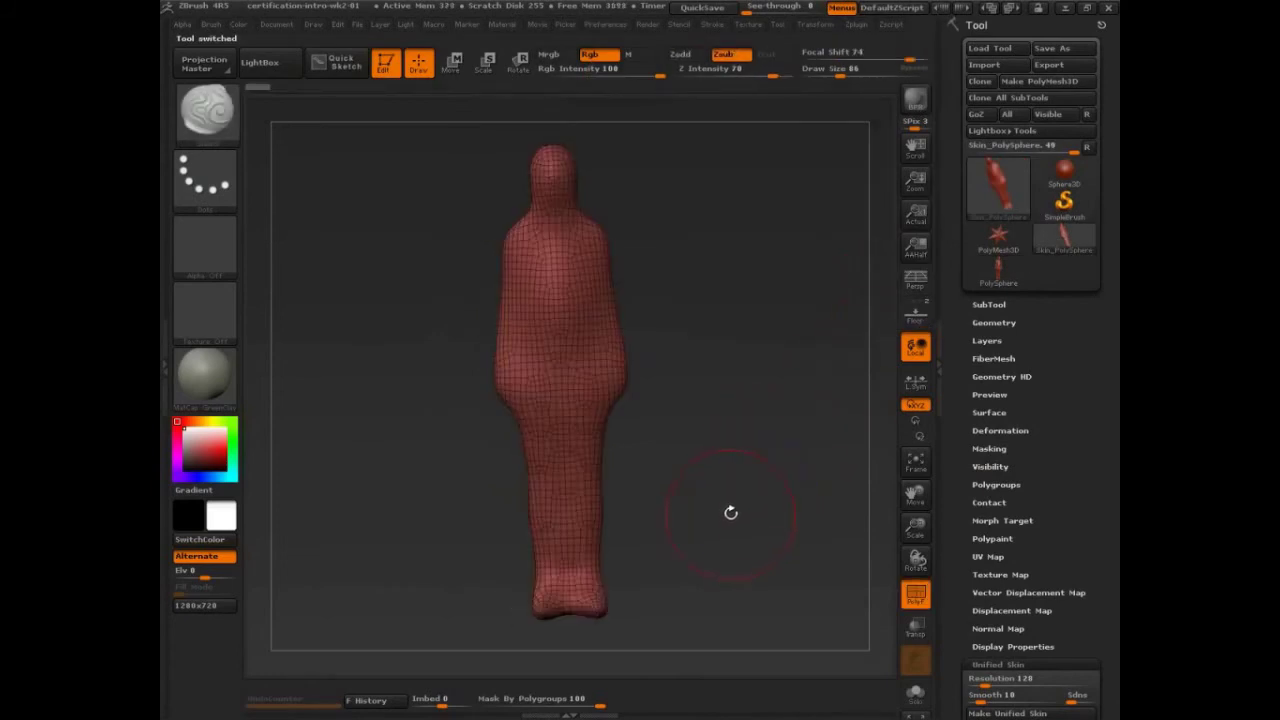
key(shift+f)
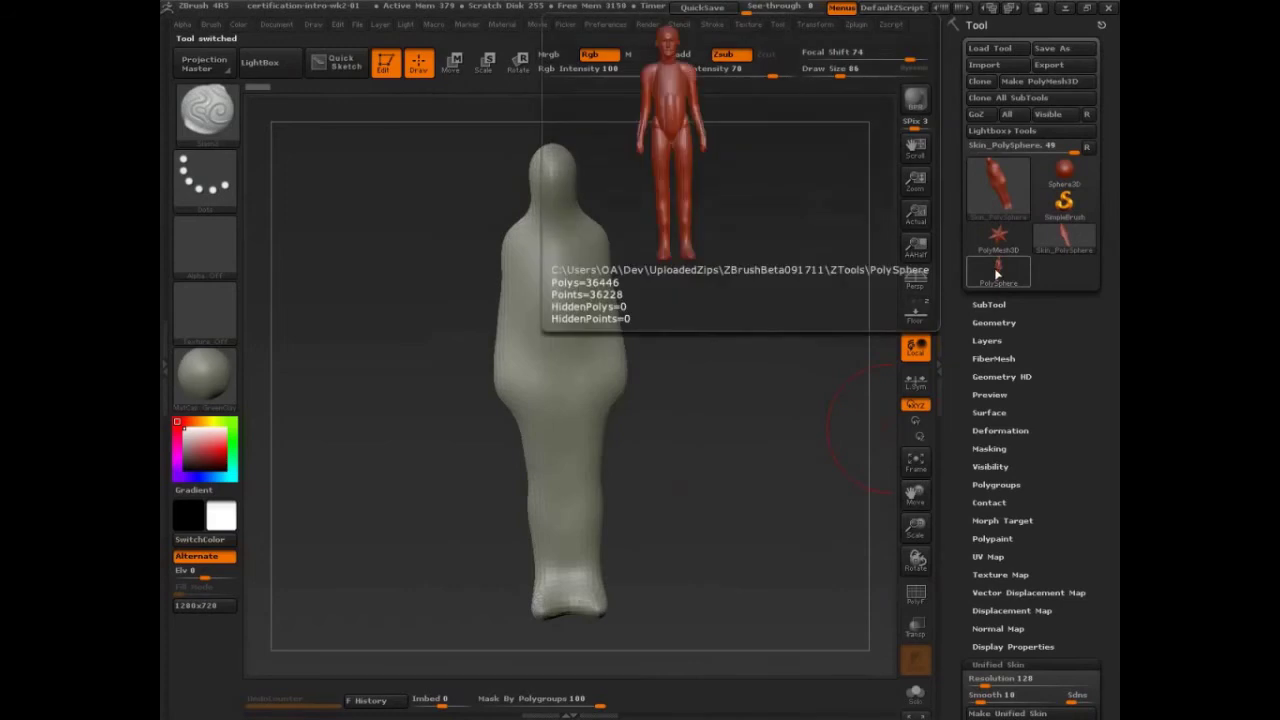
key(shift+f)
- Draw temporary annotation strokes down both sides of the skin's torso and between its fused legs
key(alt)
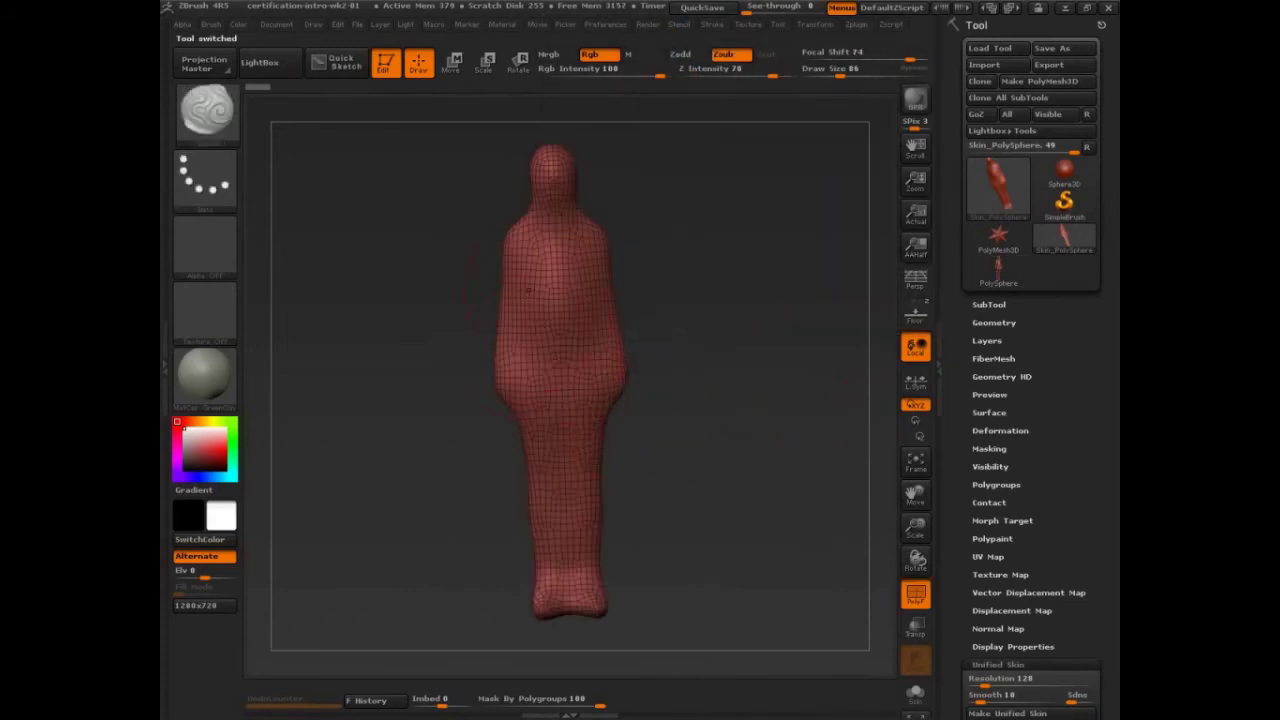
key(shift)
key(ctrl+shift)
drag(525, 285, 518, 392)
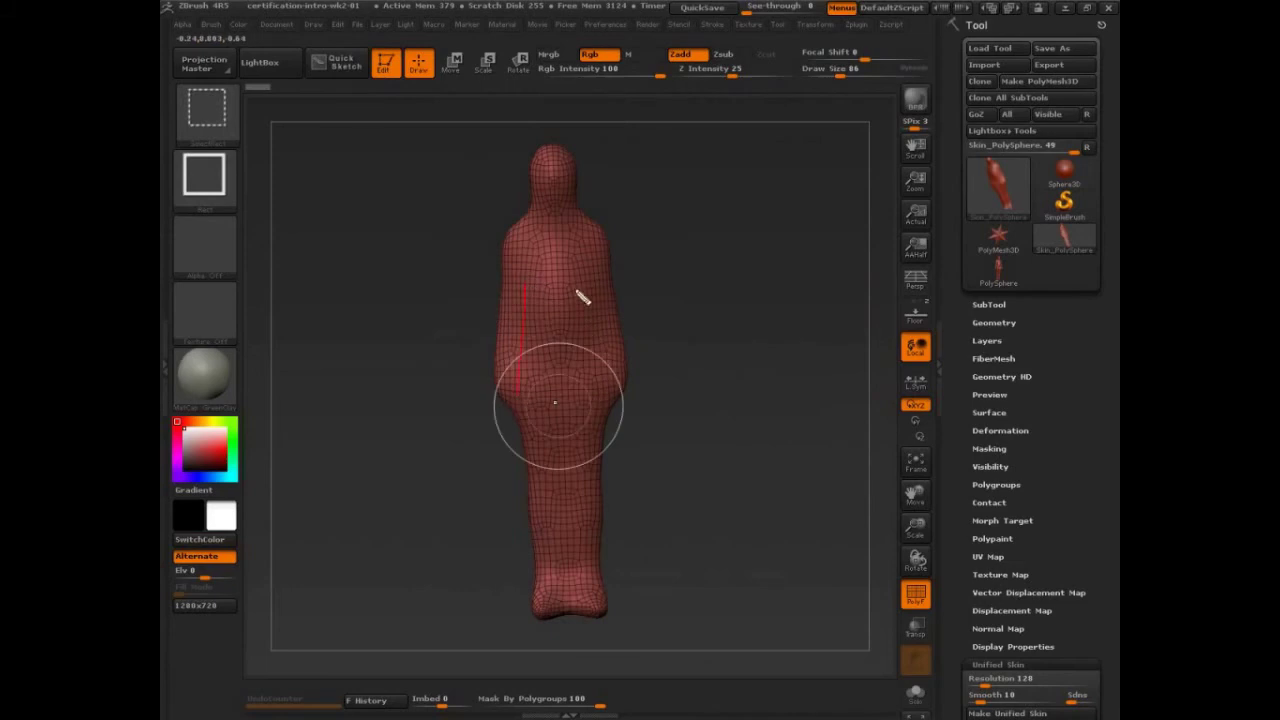
drag(584, 273, 599, 377)
drag(563, 448, 574, 576)
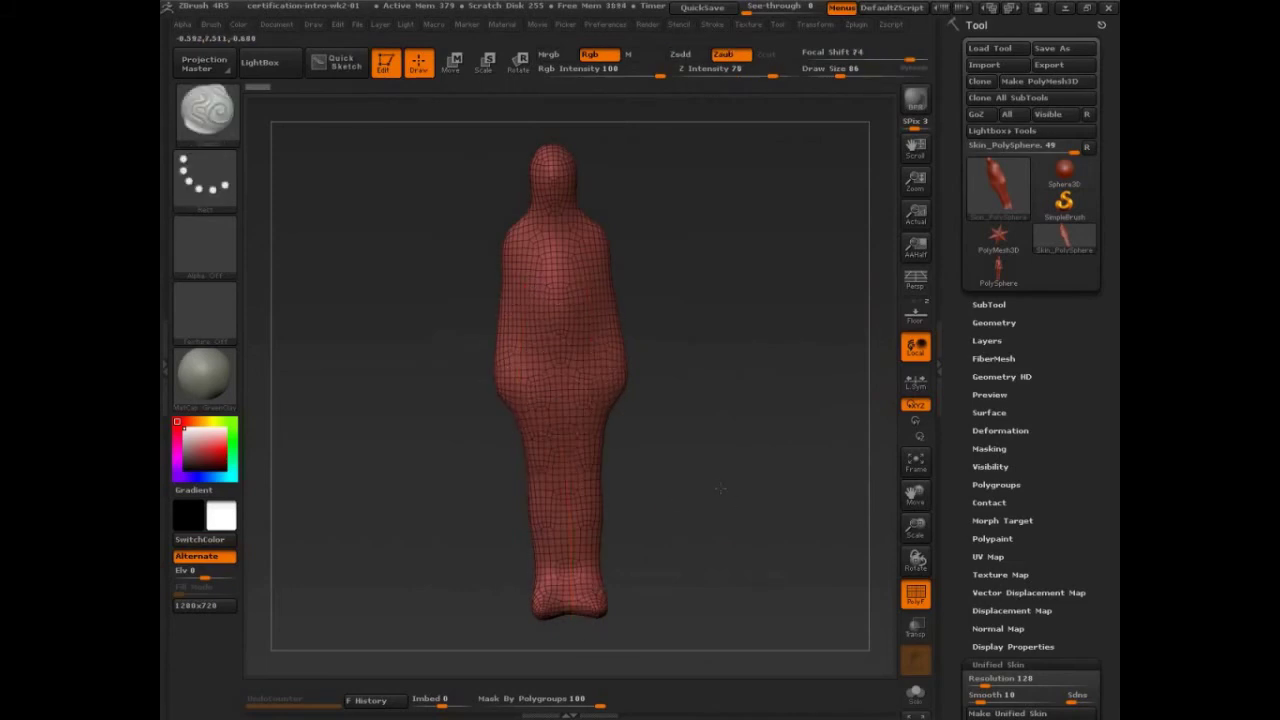
- Return to the segmented figure and make a unified skin at resolution 432 with smoothing 10
click(998, 268)
drag(1049, 415, 1054, 118)
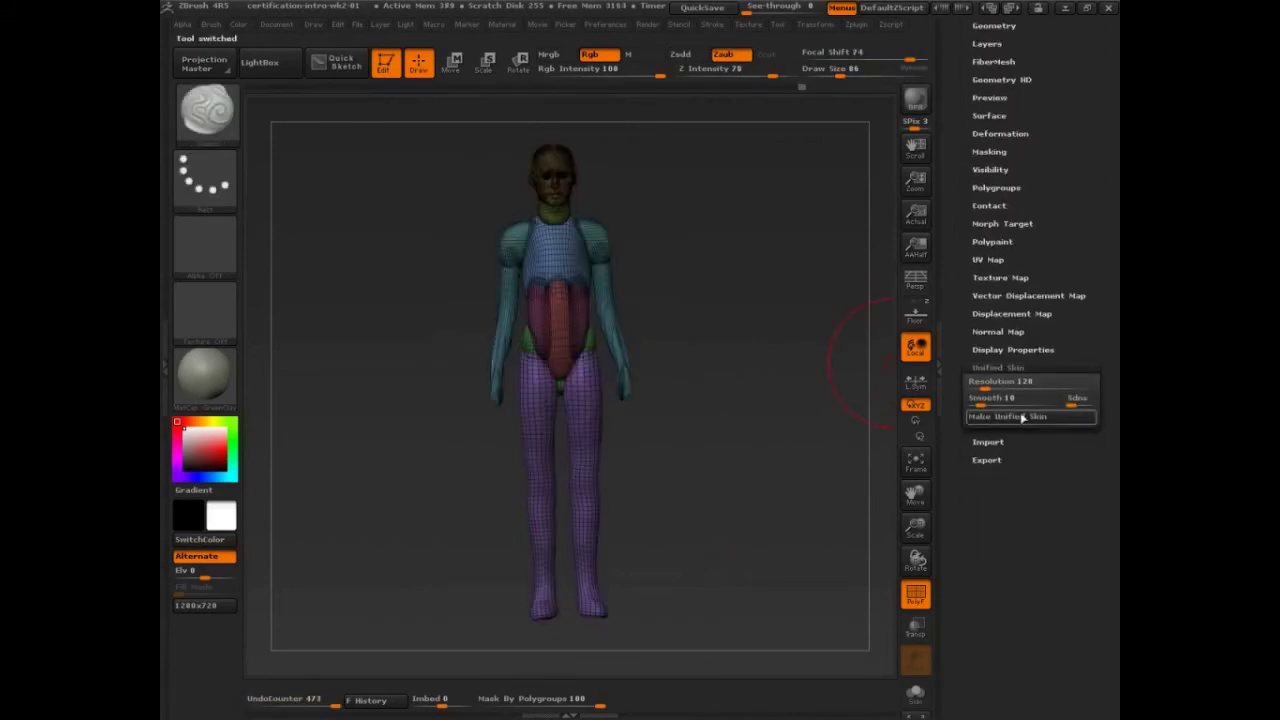
click(1020, 386)
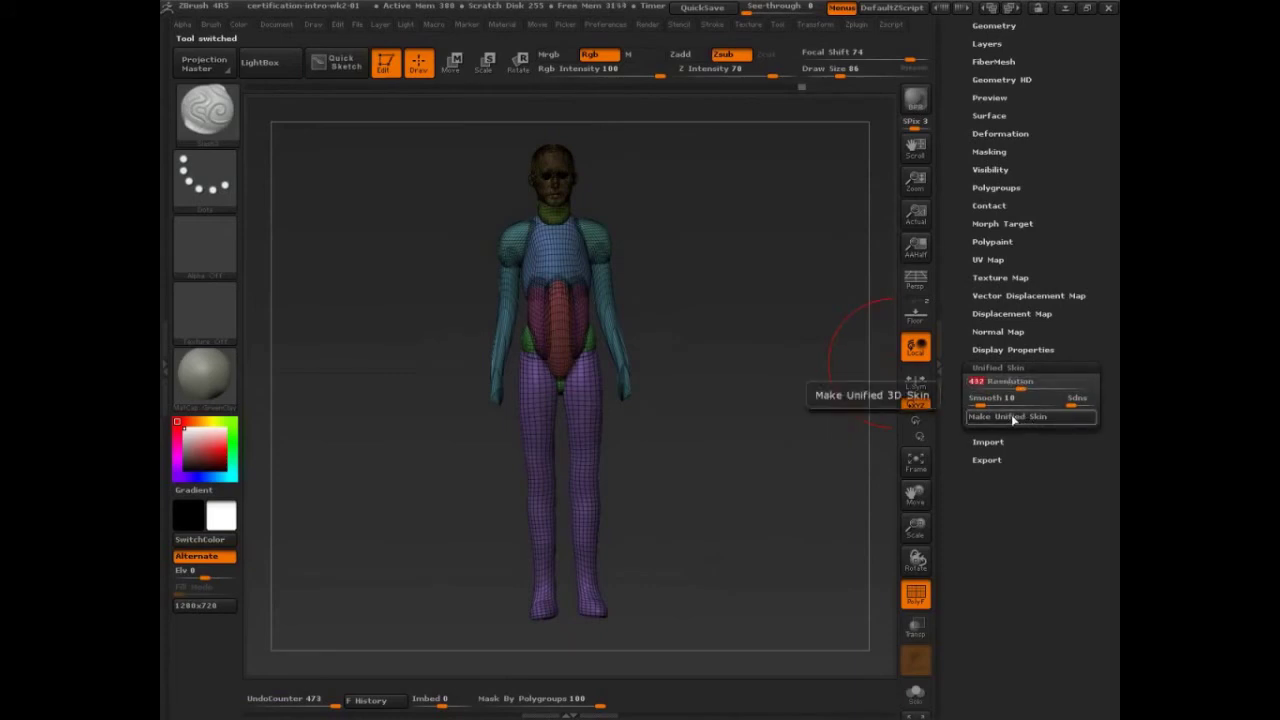
click(1010, 418)
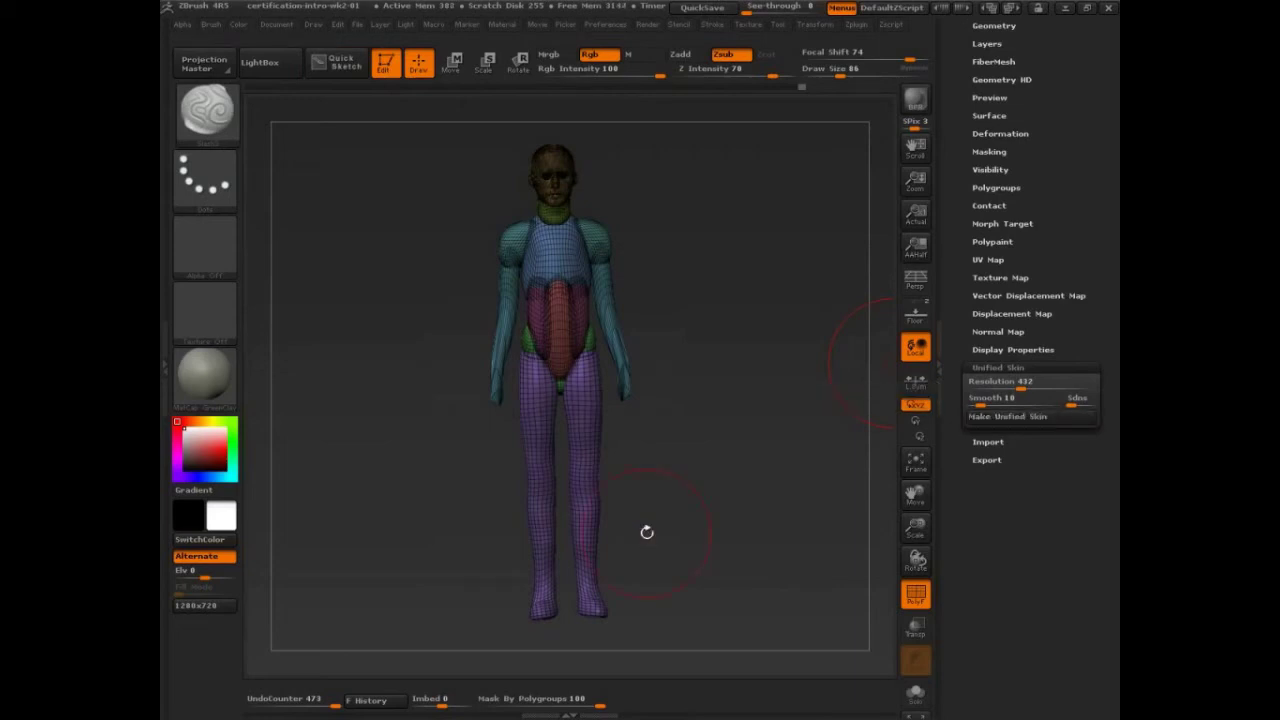
- Display the higher-resolution unified skin and examine the wireframe of its head and torso up close
scroll(1000, 240, up, 5)
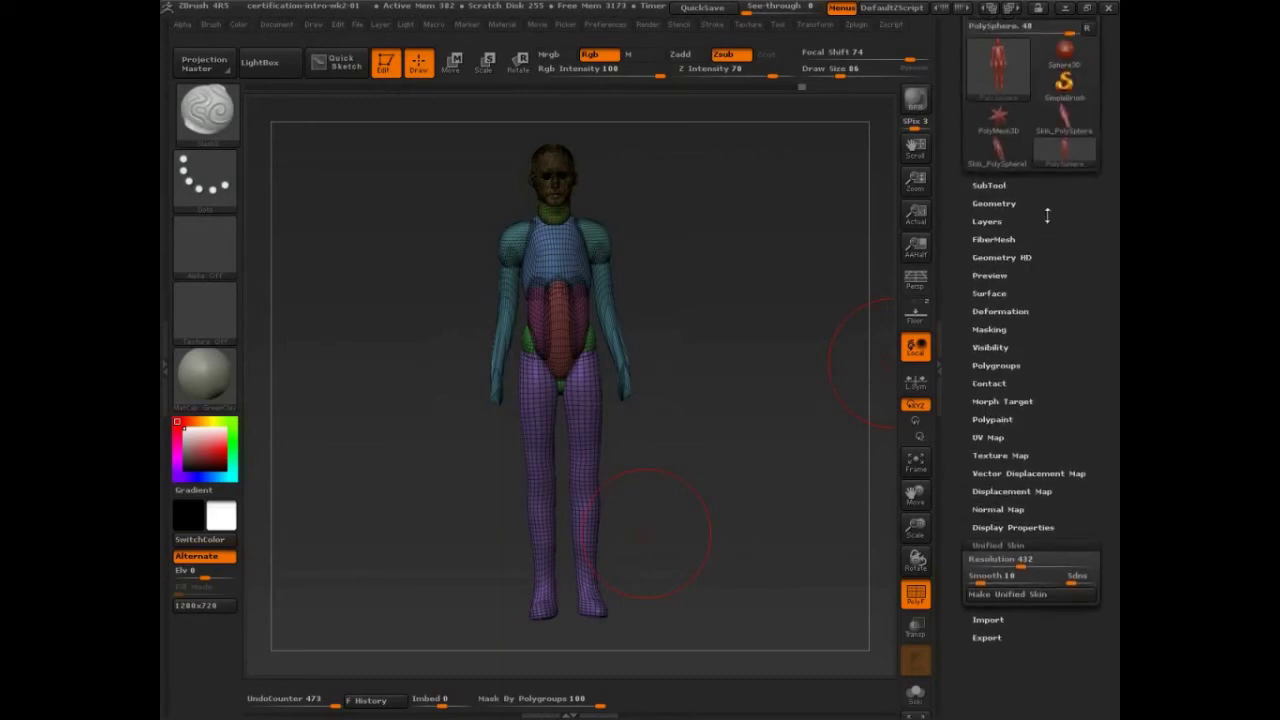
click(997, 150)
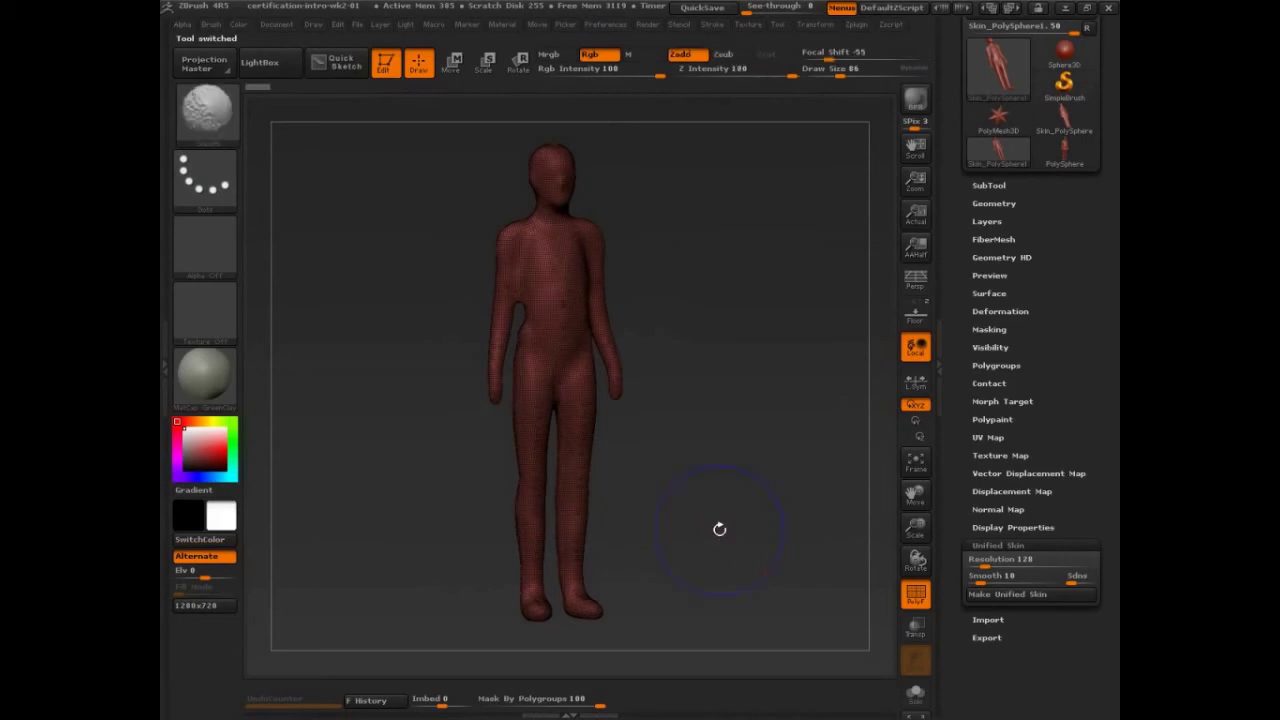
key(shift+f)
alt+drag(719, 529, 795, 508)
key(shift+f)
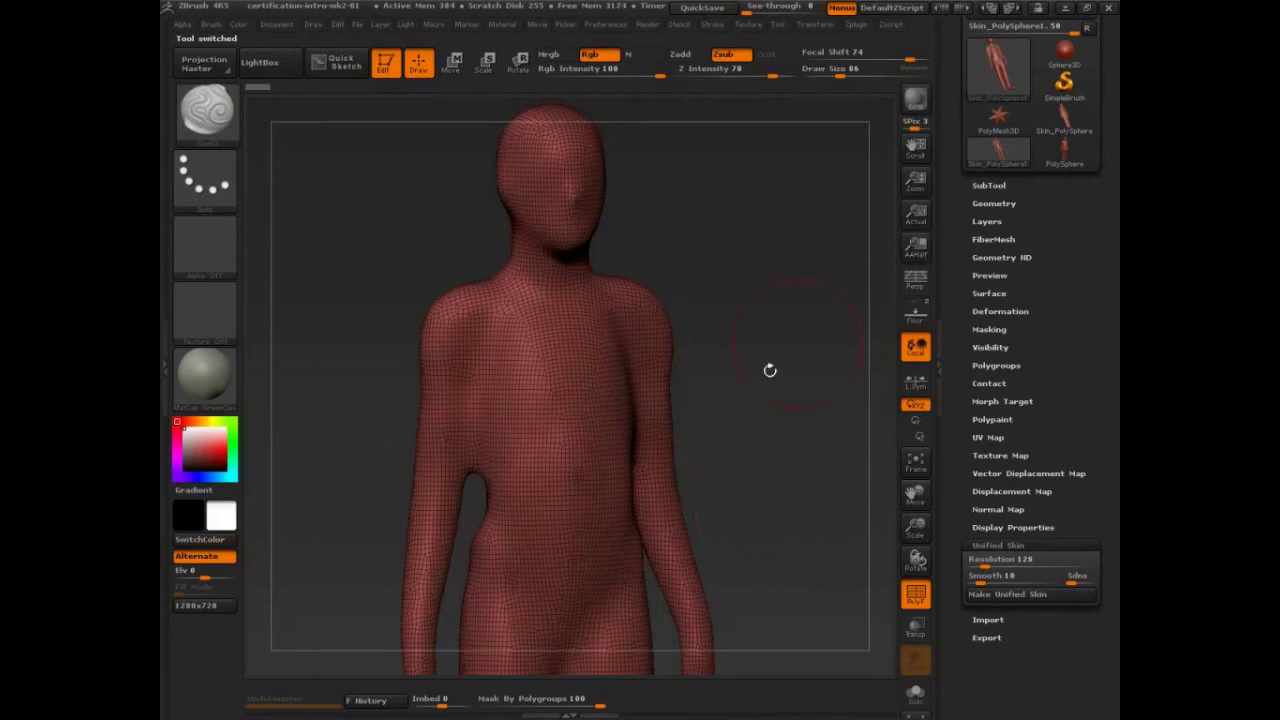
- Leave a canvas snapshot of the unified skin beside the segmented figure and convert that figure to a DynaMesh at resolution 16
alt+drag(780, 440, 891, 452)
key(shift+s)
click(1066, 158)
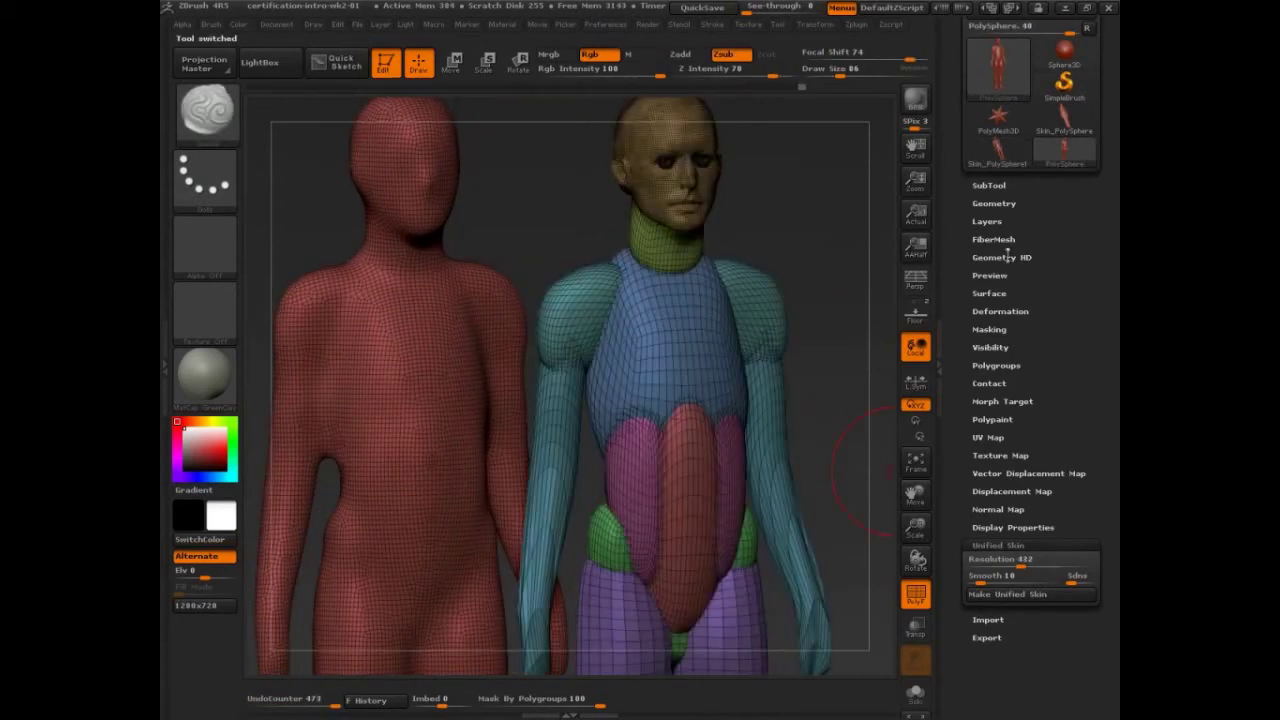
click(1000, 204)
click(1000, 443)
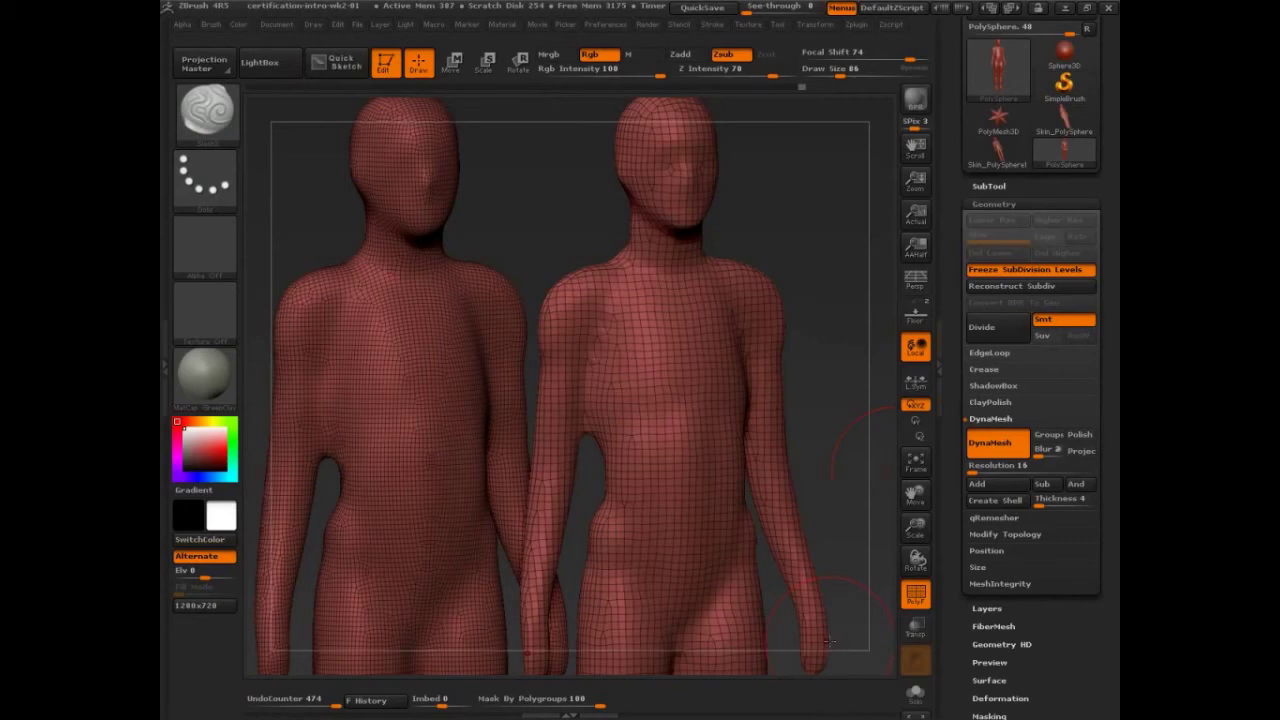
- Annotate the underarm gap on both meshes and draw a cross on the DynaMesh chest following its polygon flow
ctrl+shift+drag(577, 463, 600, 545)
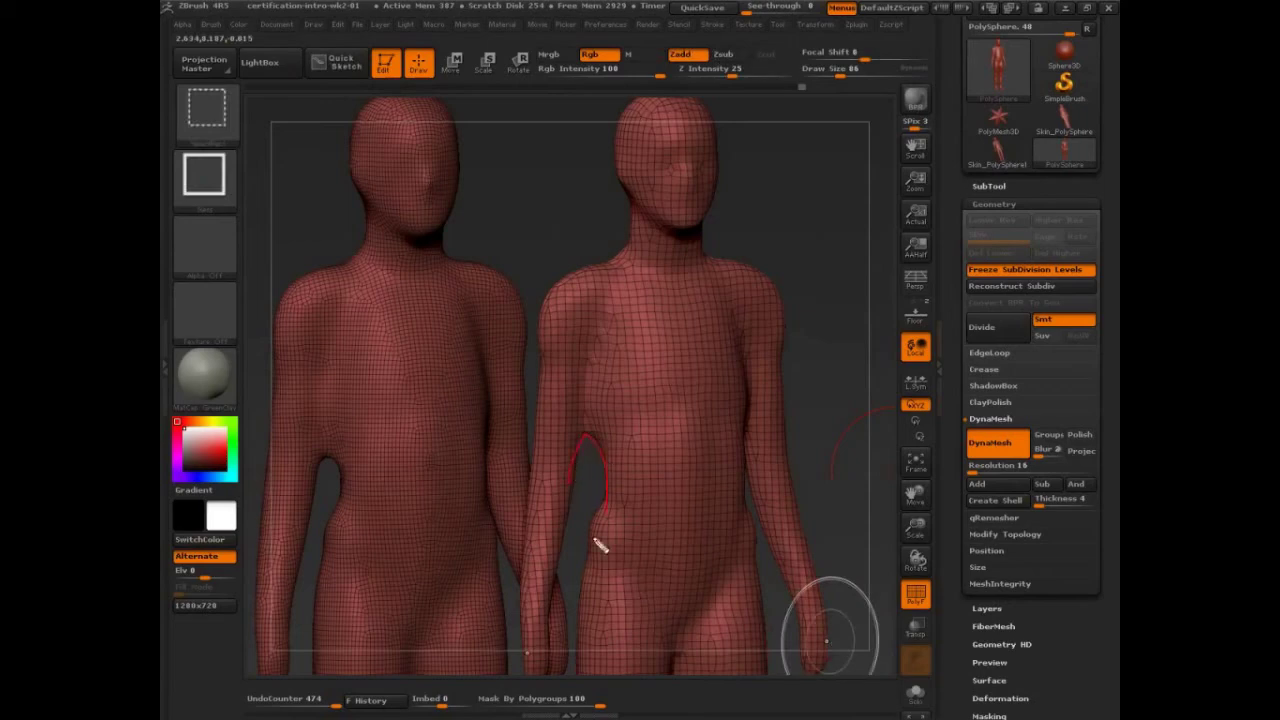
drag(312, 490, 340, 530)
ctrl+shift+drag(612, 384, 736, 382)
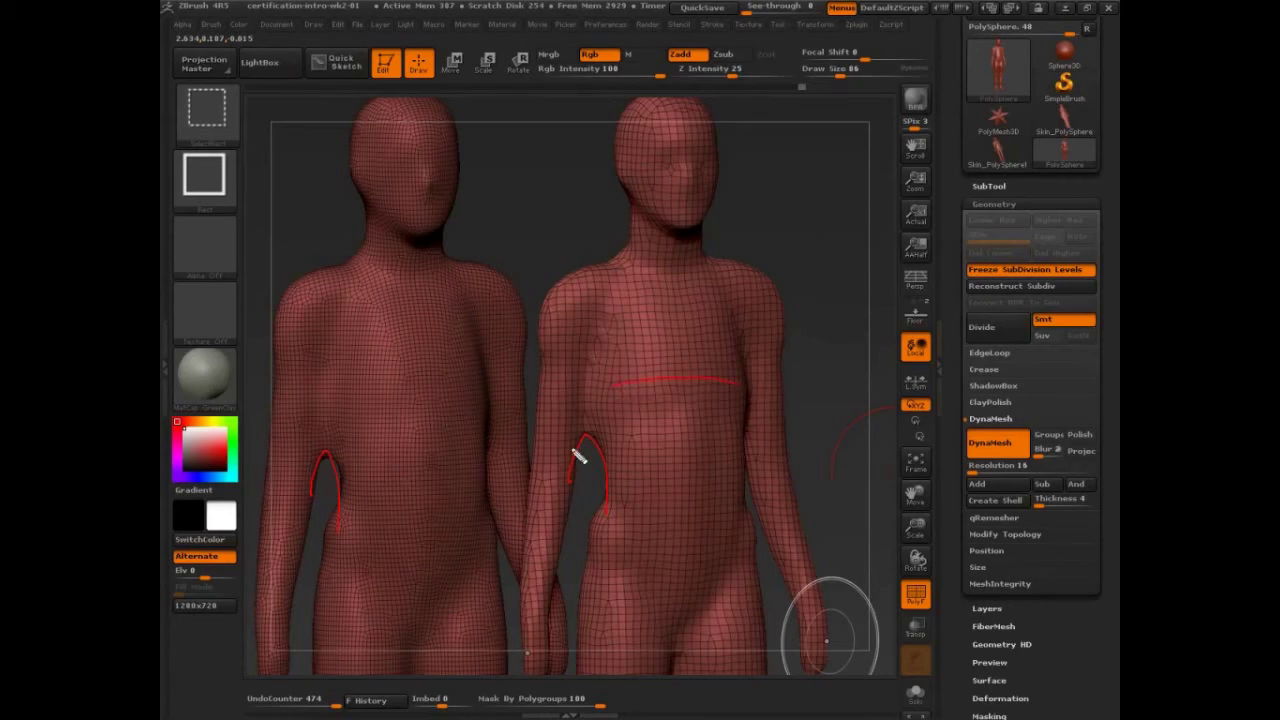
drag(659, 336, 673, 442)
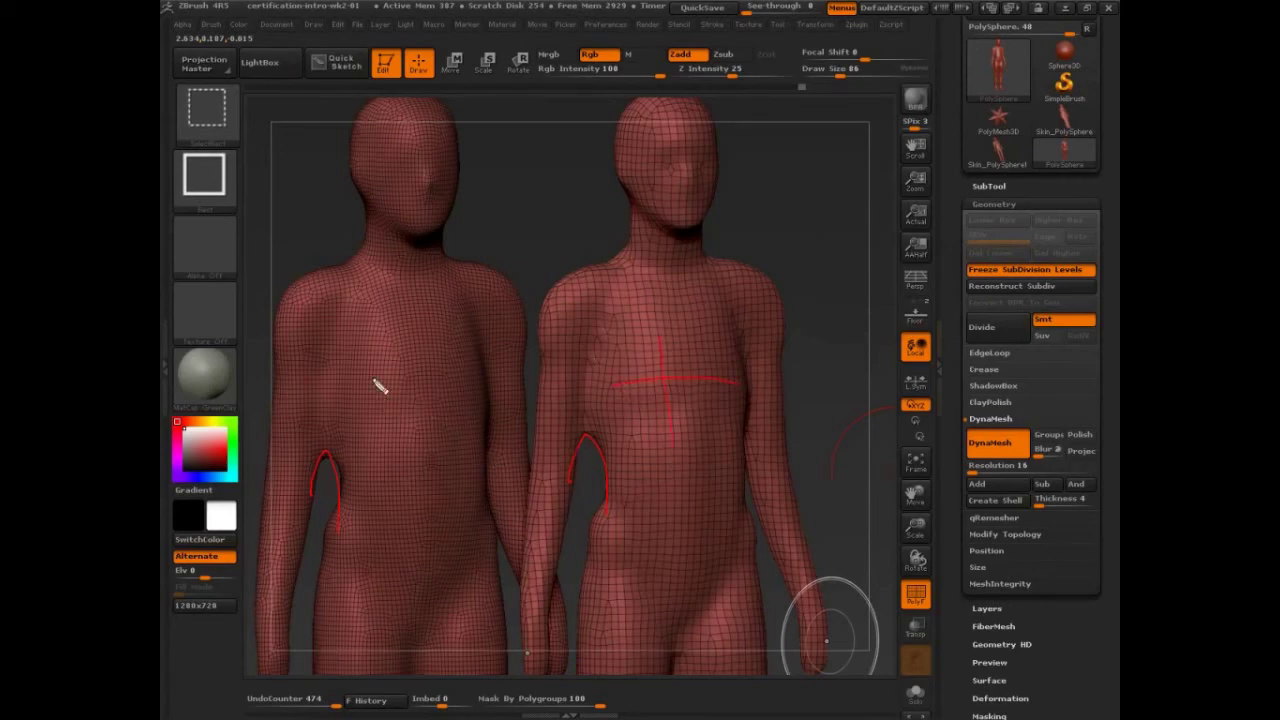
- Annotate the unified skin's torso with a cross, an angular outline of the chest and arrows showing its polygon direction
drag(369, 360, 371, 450)
drag(346, 382, 424, 378)
mouse_move(358, 290)
mouse_down()
mouse_move(420, 425)
mouse_move(466, 298)
mouse_up()
mouse_move(388, 330)
mouse_down()
mouse_move(428, 326)
mouse_move(447, 356)
mouse_move(404, 358)
mouse_up()
drag(266, 382, 353, 370)
drag(314, 358, 353, 371)
drag(316, 393, 352, 371)
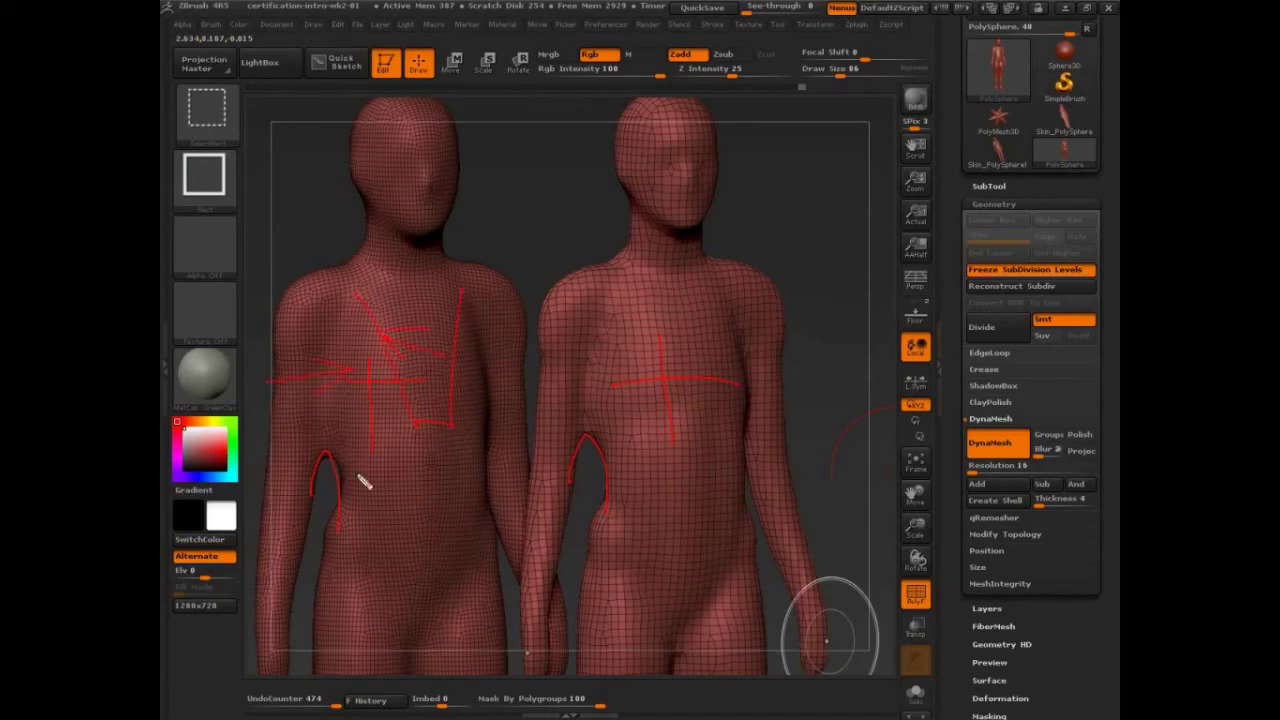
- Annotate contour lines over the DynaMesh torso and mark the shoulders, then clear the annotations and the skin snapshot
drag(617, 366, 747, 366)
drag(608, 337, 766, 357)
drag(630, 462, 734, 471)
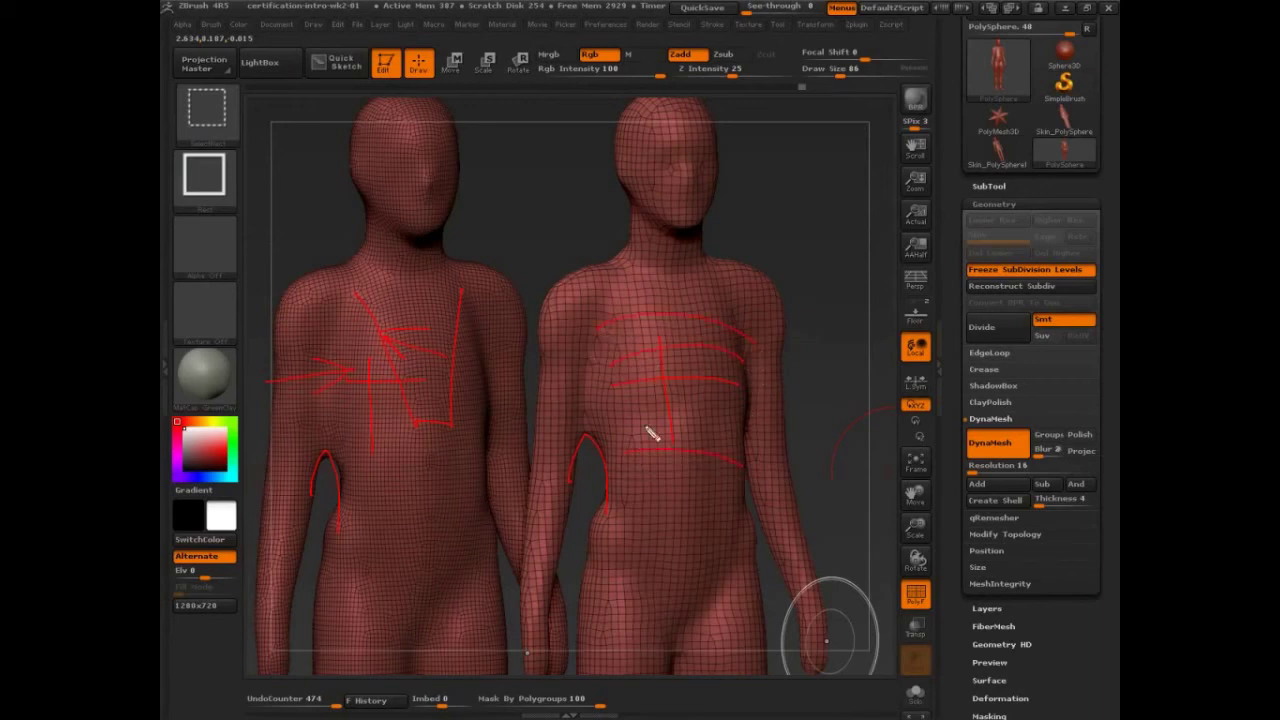
drag(614, 317, 617, 398)
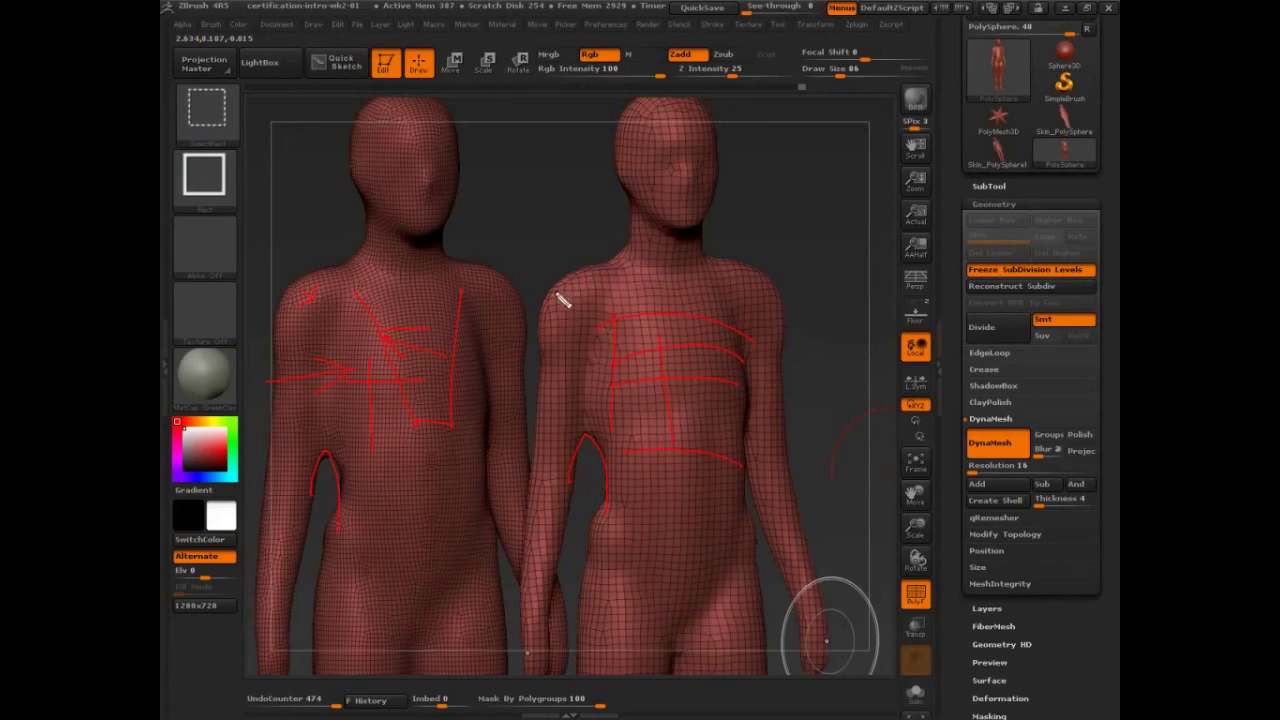
drag(552, 295, 565, 283)
key(Escape)
key(ctrl+n)
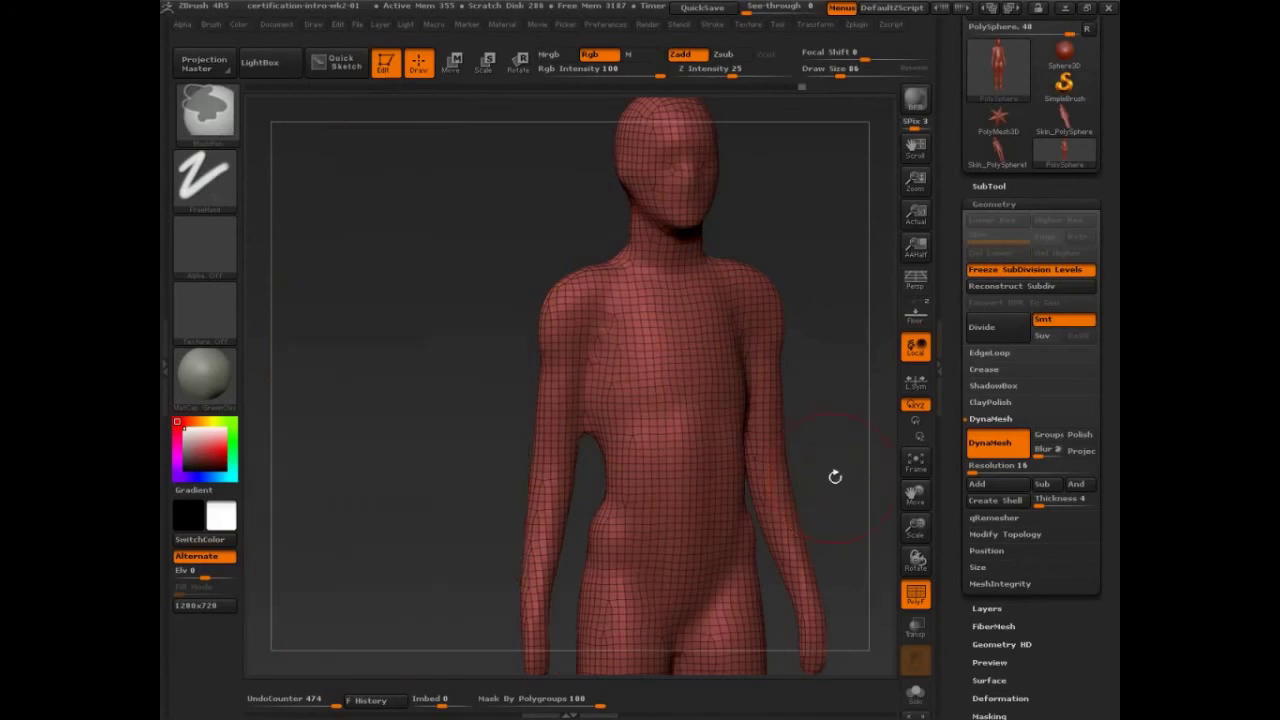
- Make a unified skin of the DynaMesh figure at resolution 432 with smoothing 0
click(994, 204)
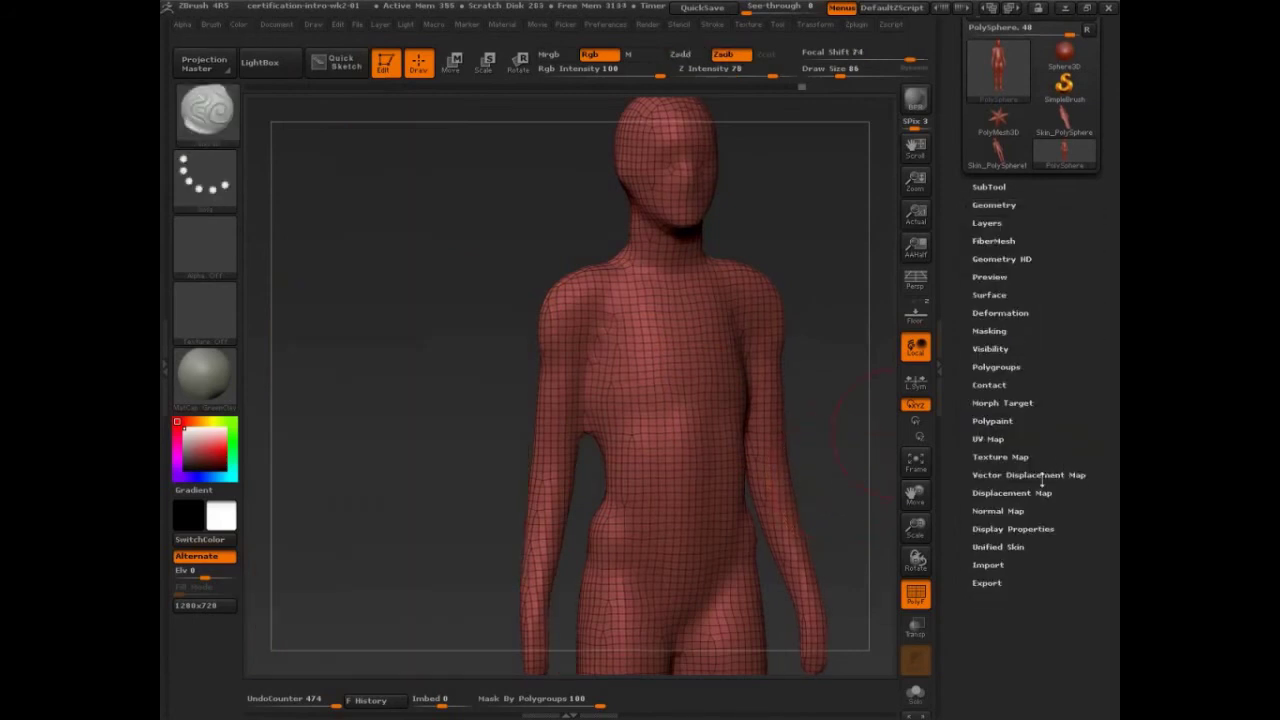
click(1000, 547)
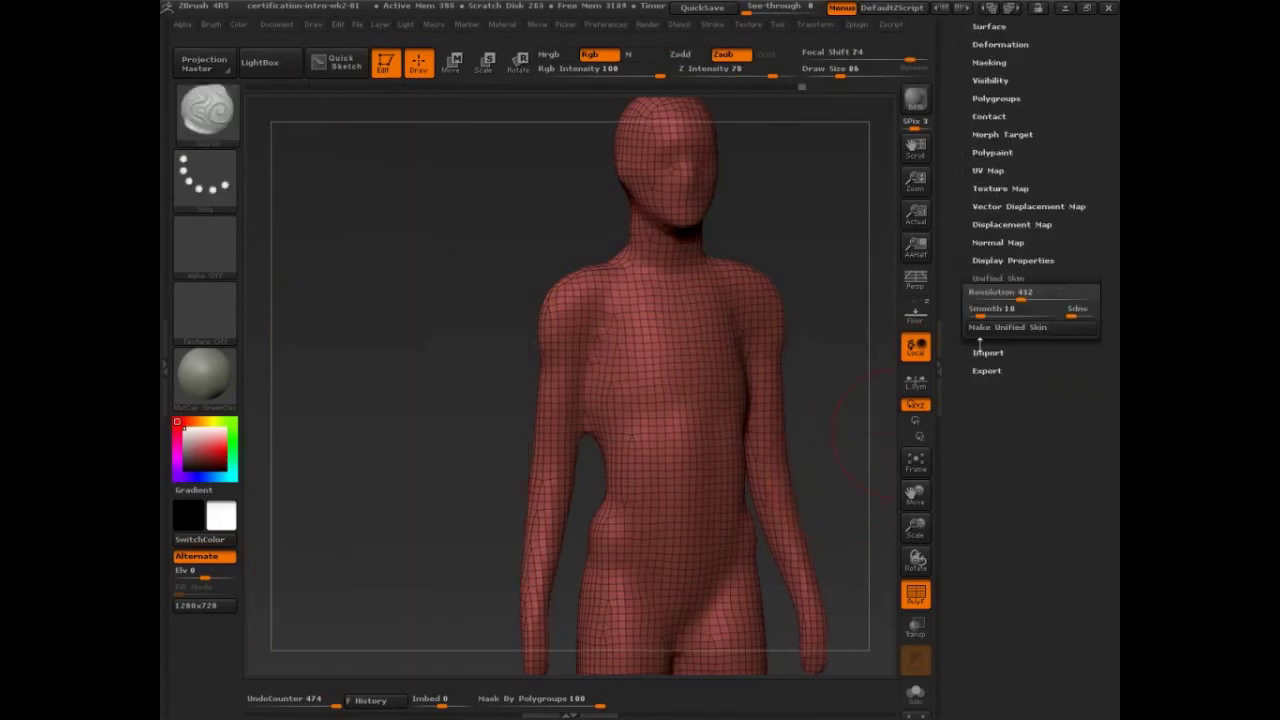
click(970, 313)
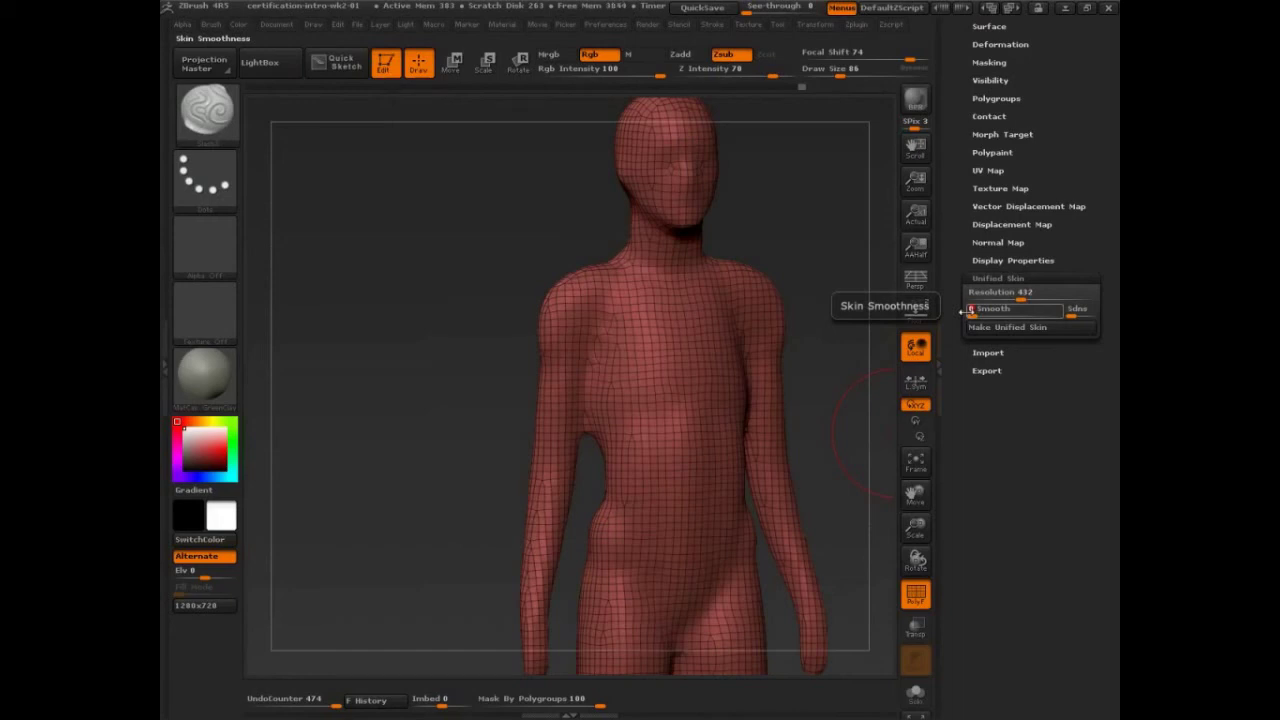
click(1007, 331)
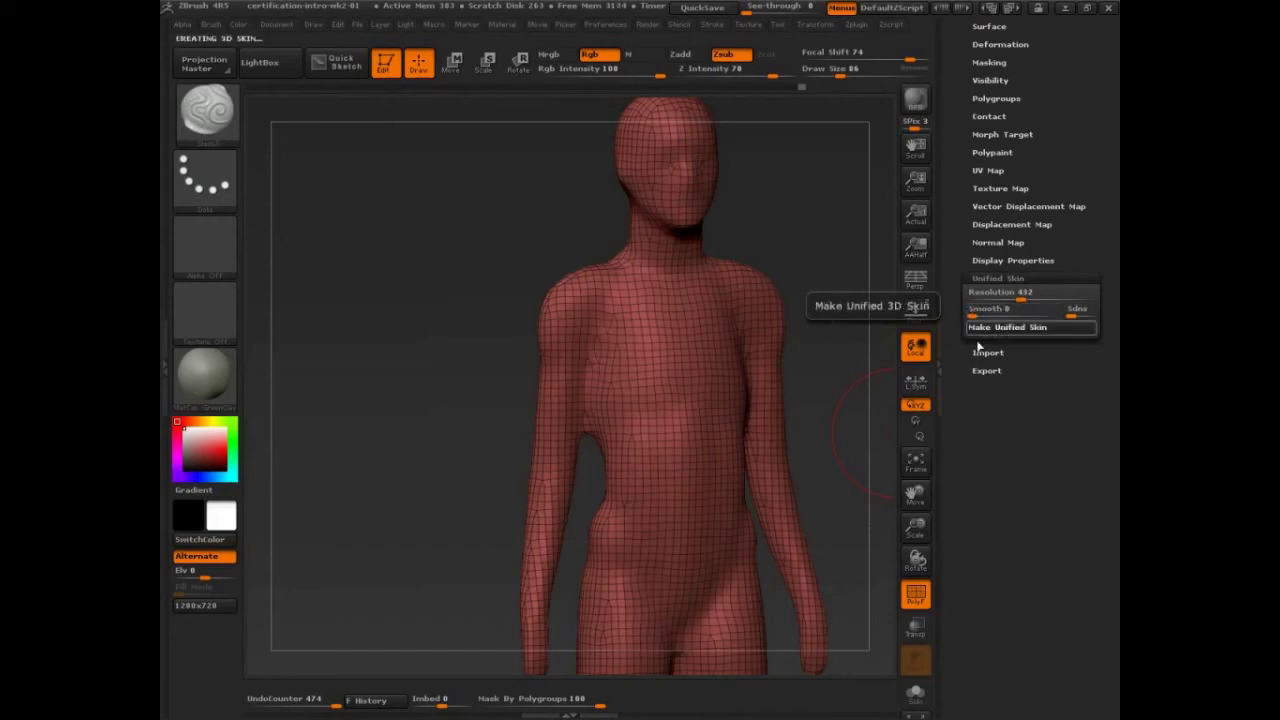
- Display the unsmoothed unified skin and examine its blocky surface from an angle with the polygon wireframe hidden
scroll(1062, 150, up, 8)
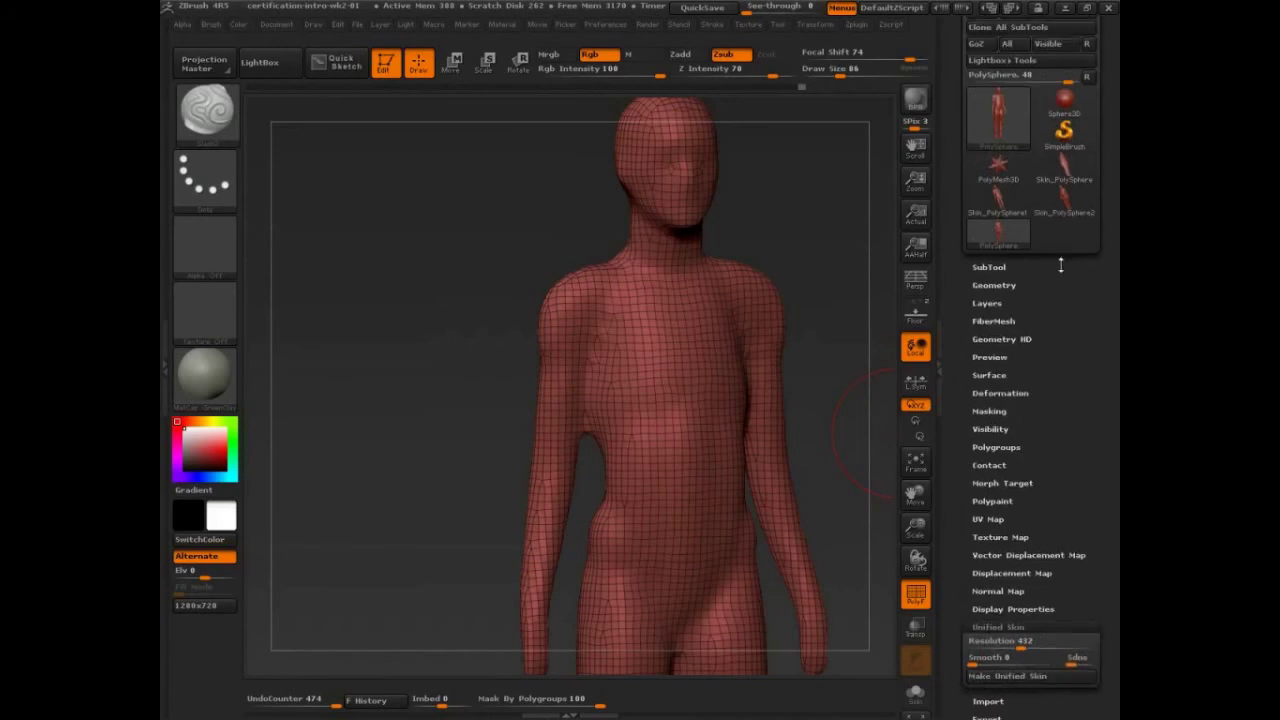
click(1068, 207)
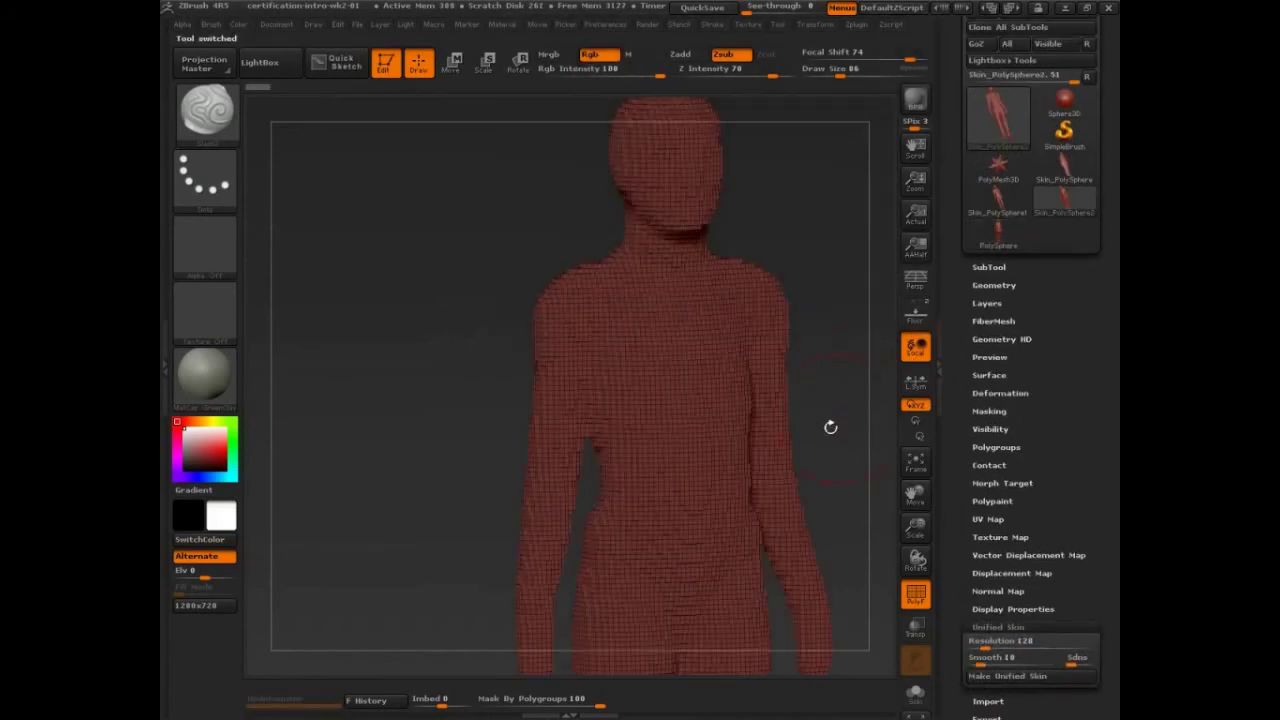
mouse_move(829, 426)
mouse_down()
mouse_move(864, 426)
mouse_move(846, 445)
mouse_up()
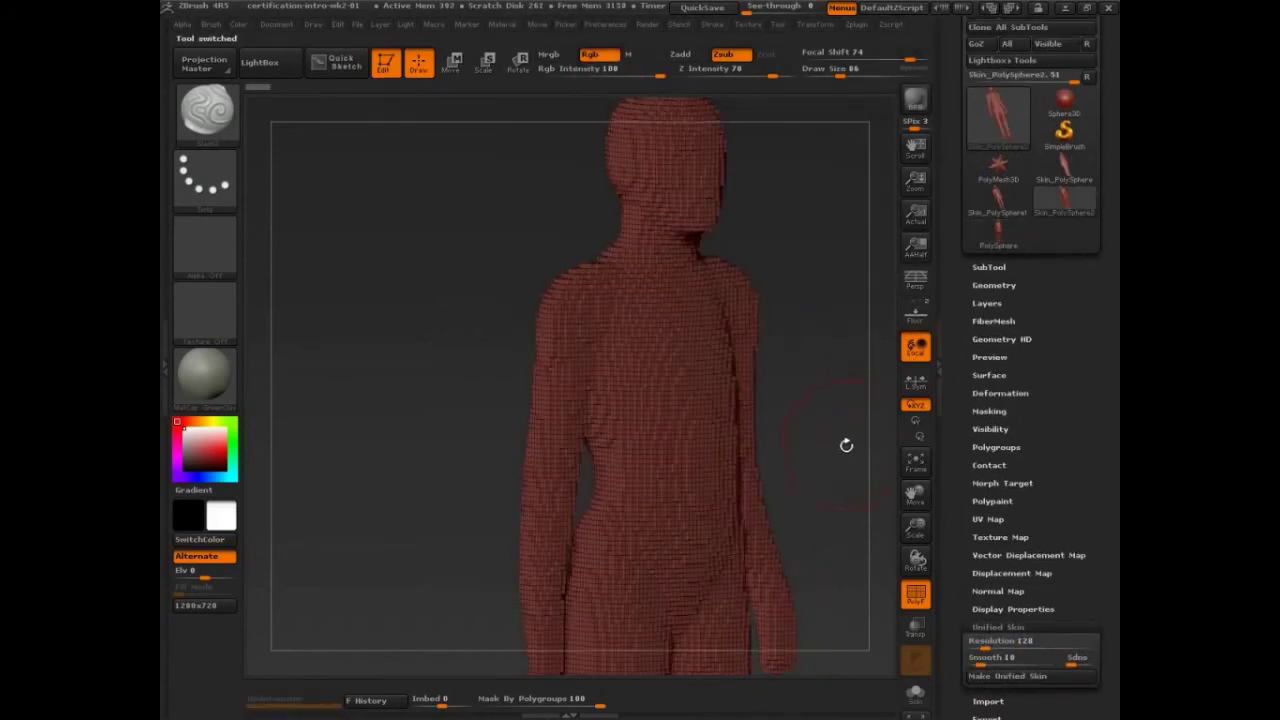
click(915, 595)
drag(847, 519, 823, 574)
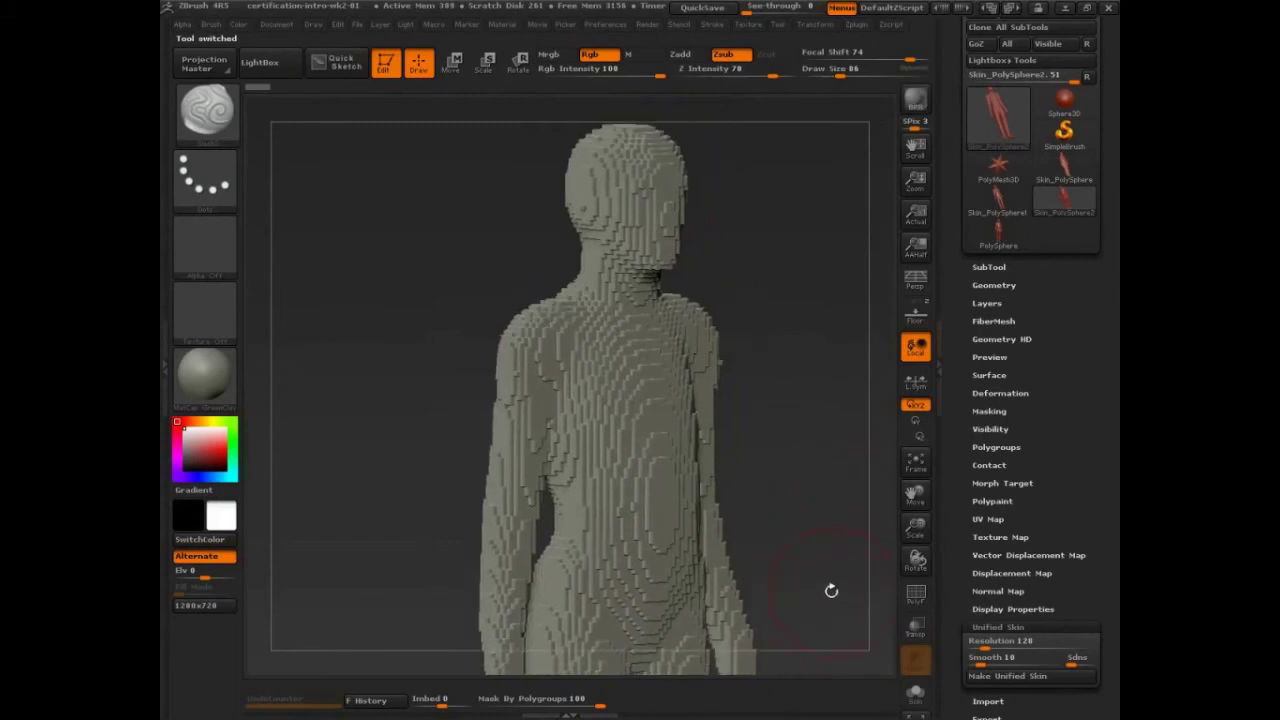
- Turn on perspective, smooth the blocky head, torso, arms and hips with a size 145 brush, and check the wireframe
click(916, 282)
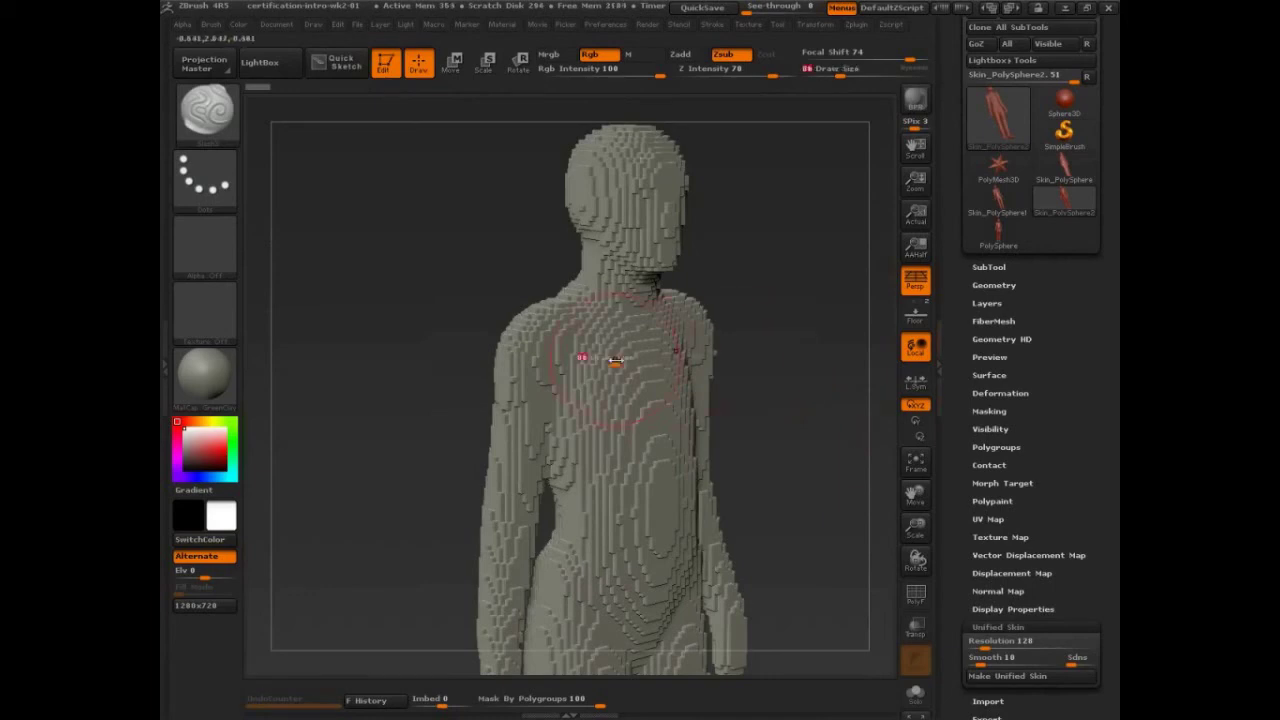
mouse_move(634, 191)
shift+mouse_down()
mouse_move(621, 177)
mouse_move(592, 320)
mouse_move(590, 500)
mouse_move(500, 620)
mouse_move(510, 340)
shift+mouse_up()
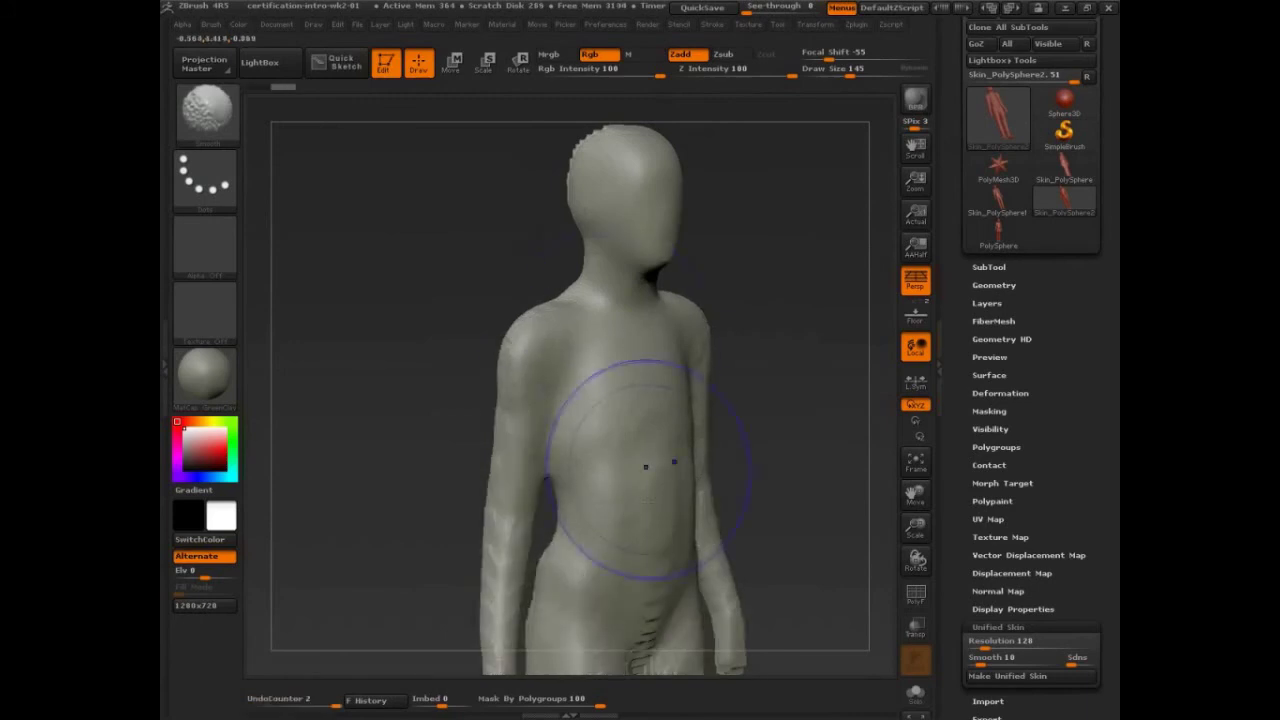
shift+drag(642, 590, 632, 650)
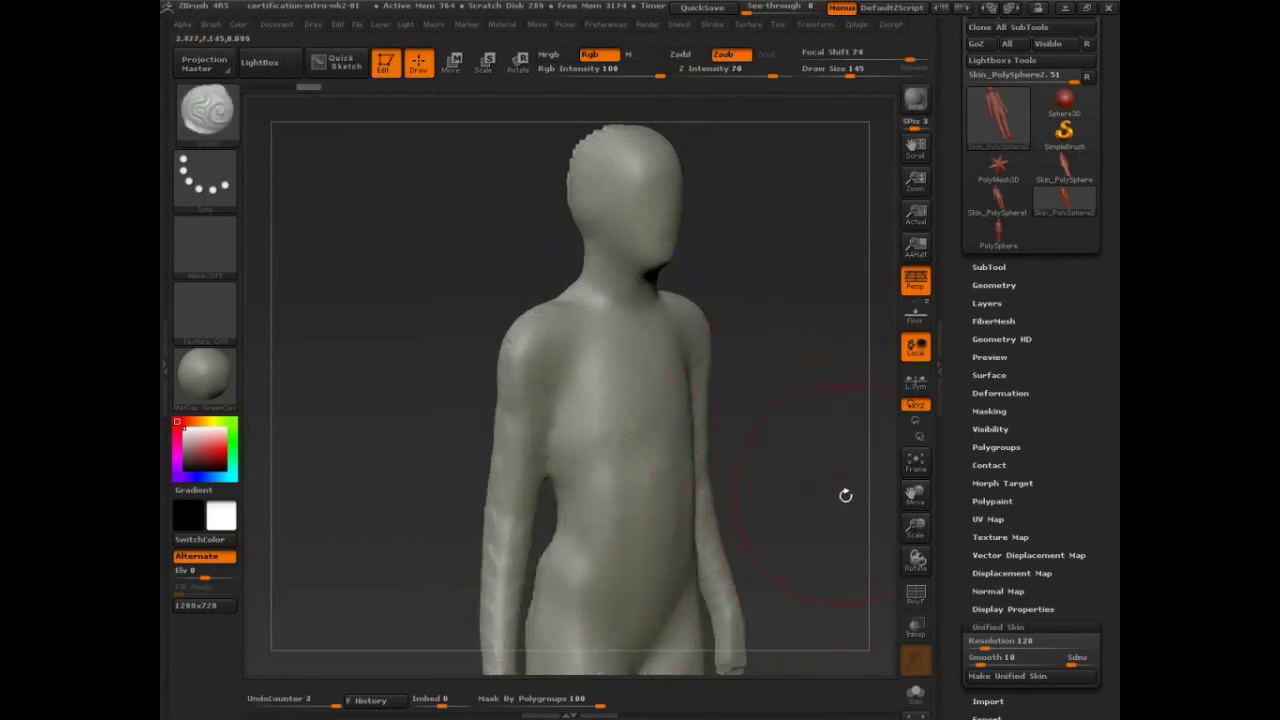
key(shift+f)
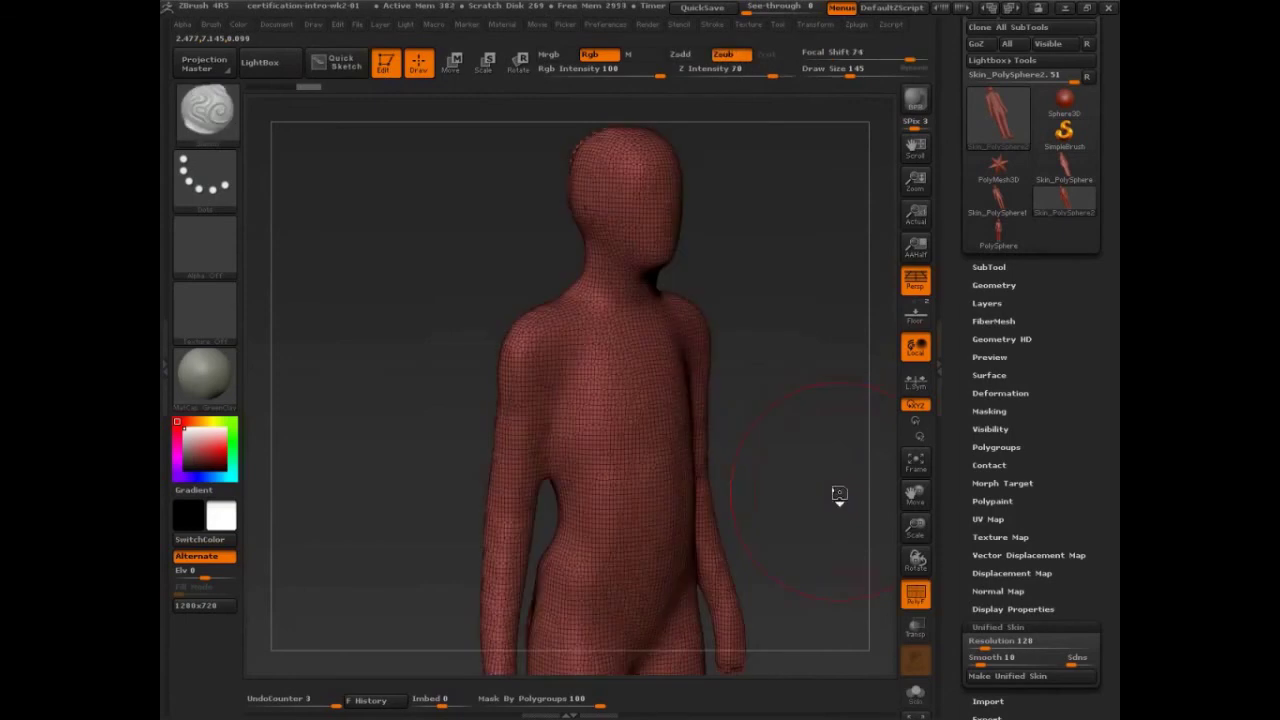
key(shift+f)
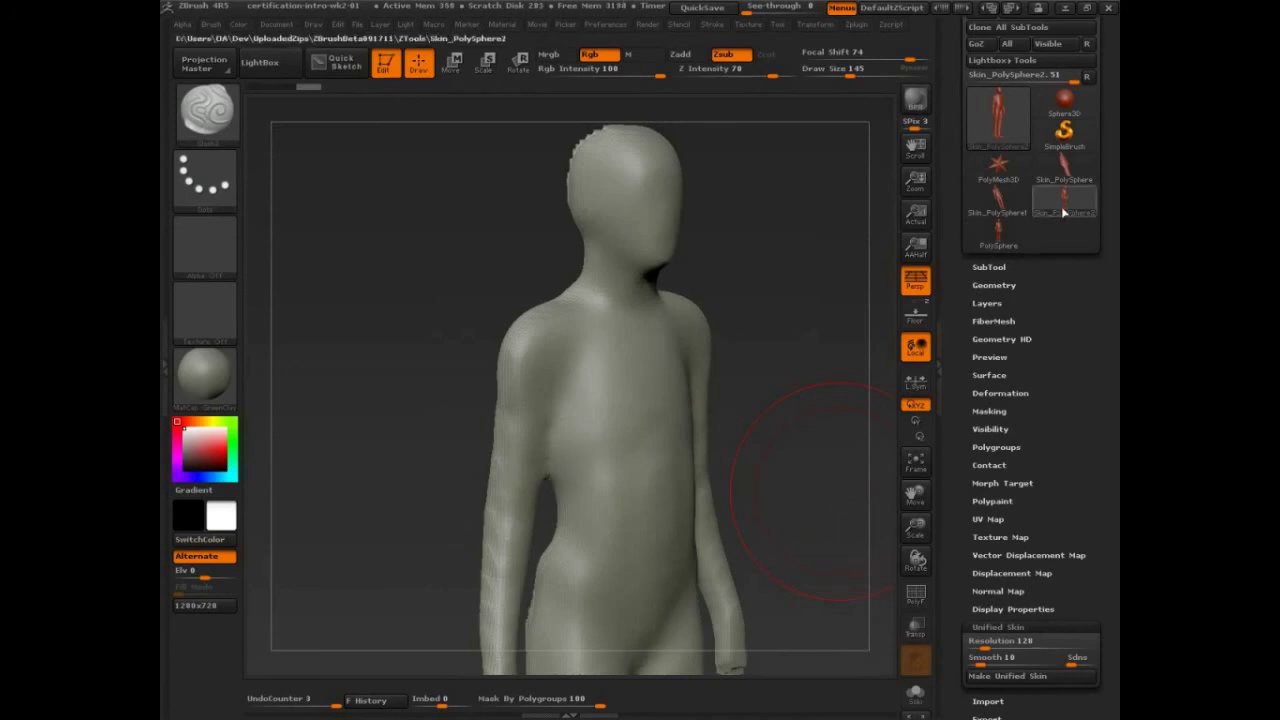
- Return to the original segmented figure in front view and annotate an arrow from Geometry to the circled Unified Skin settings
click(998, 233)
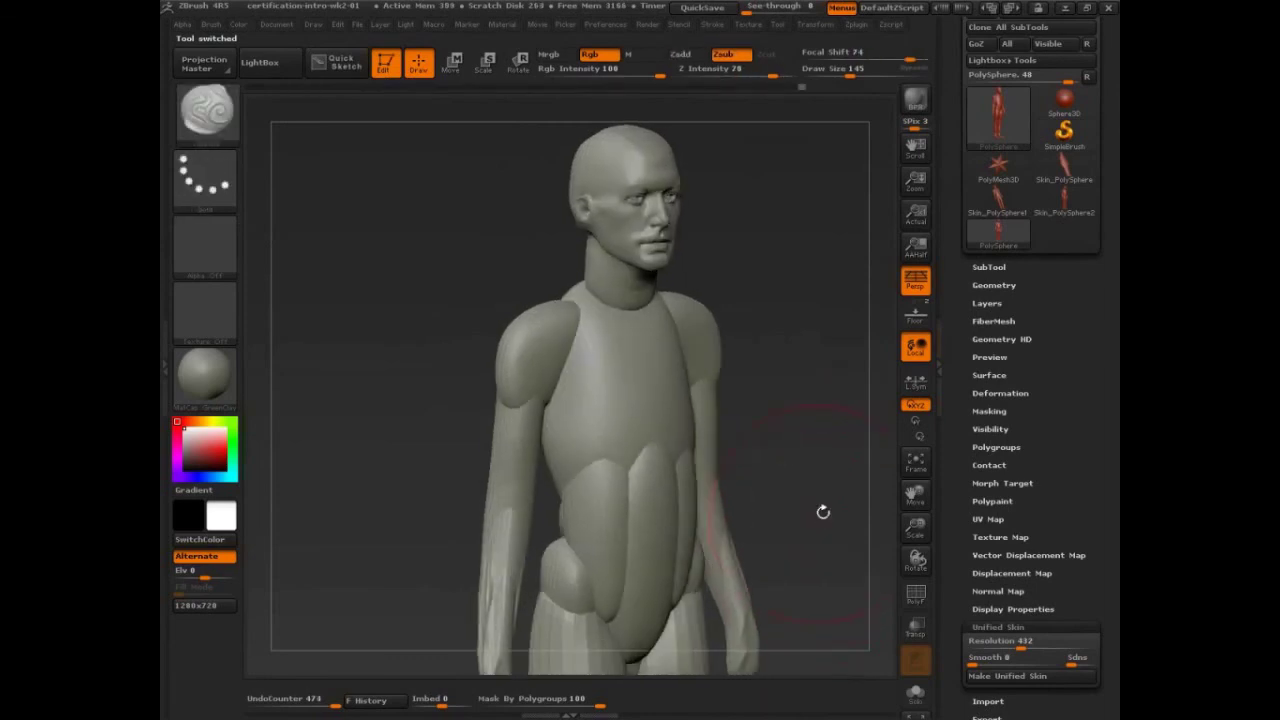
drag(822, 512, 800, 474)
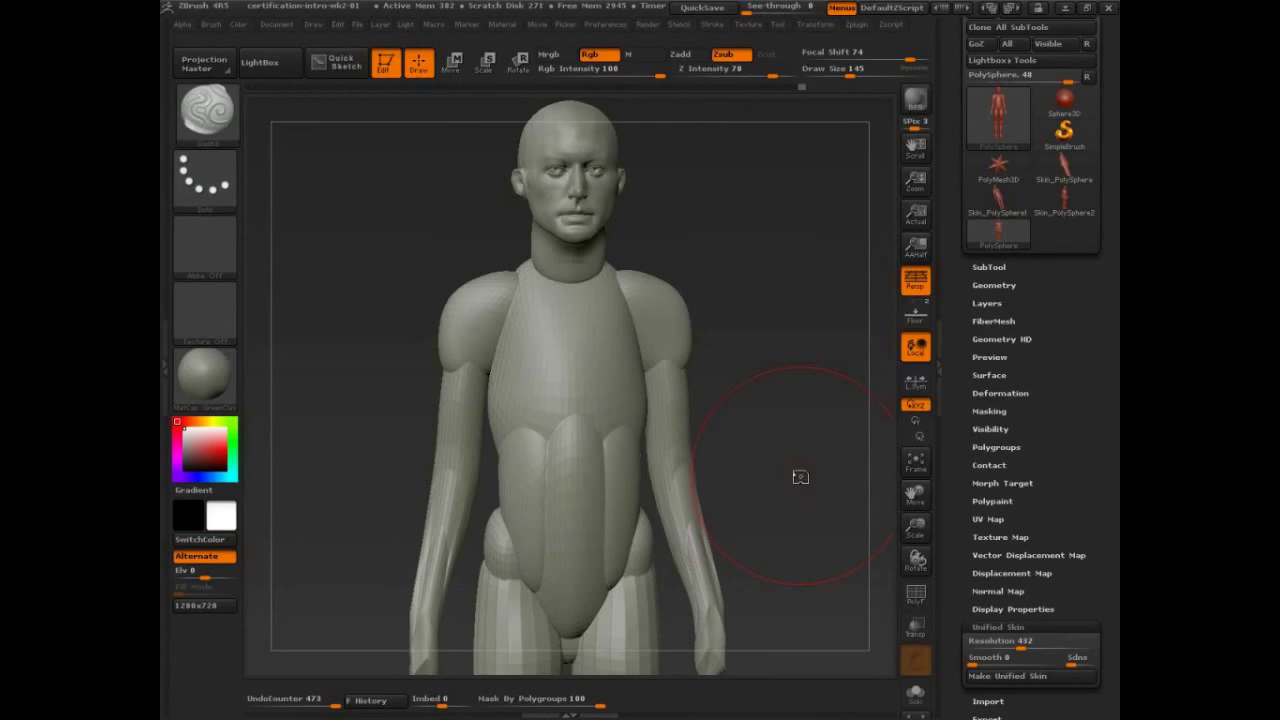
key(ctrl+shift)
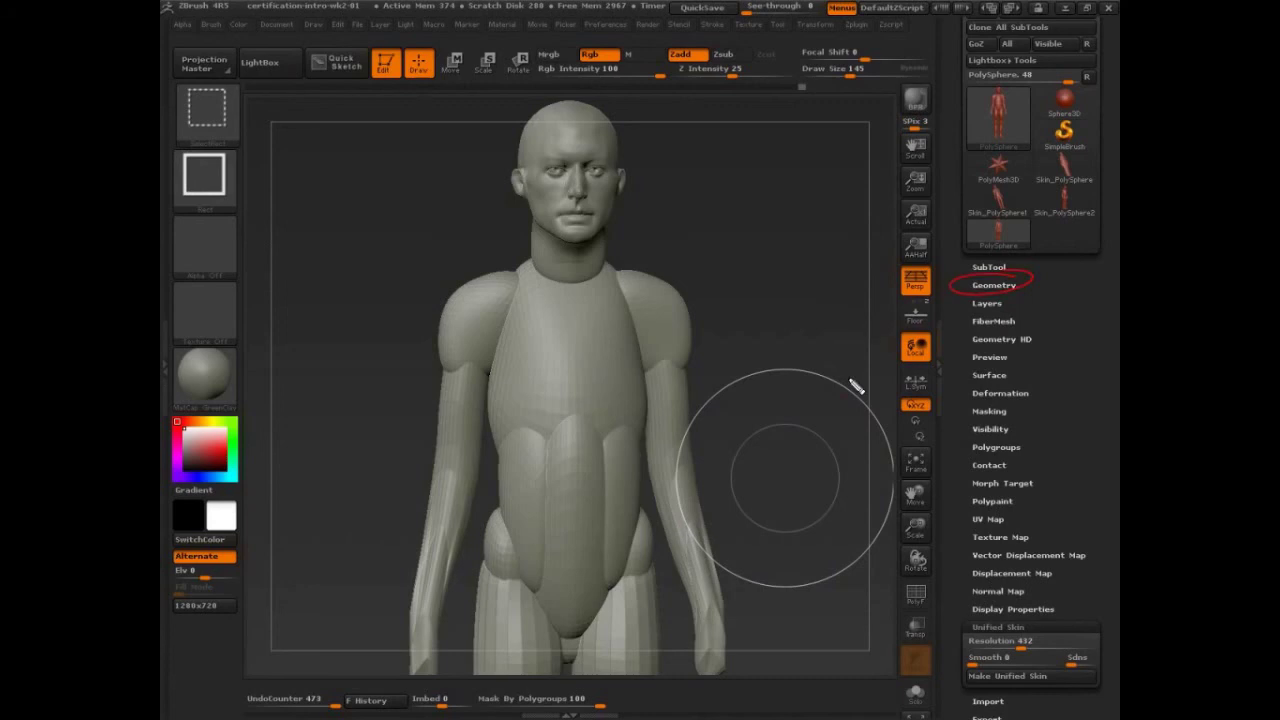
mouse_move(978, 300)
mouse_down()
mouse_move(965, 354)
mouse_move(980, 515)
mouse_move(968, 592)
mouse_move(1008, 593)
mouse_move(975, 598)
mouse_move(987, 574)
mouse_up()
drag(1104, 628, 1058, 612)
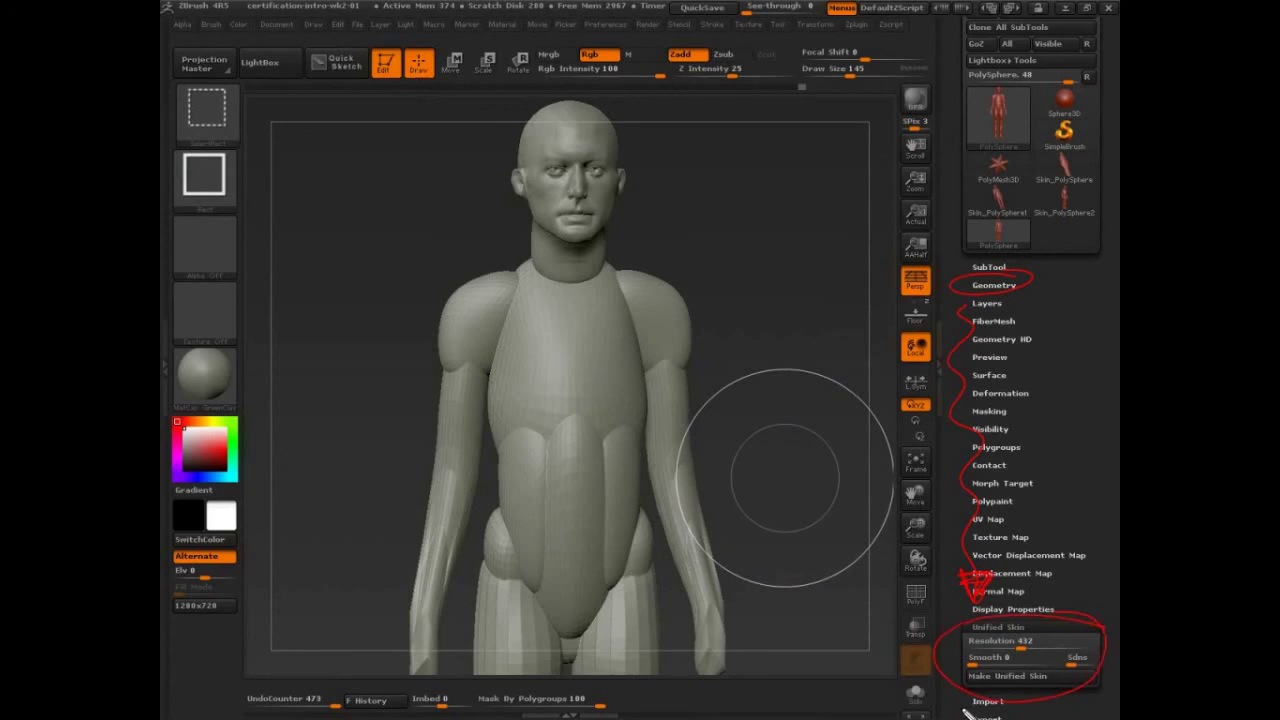